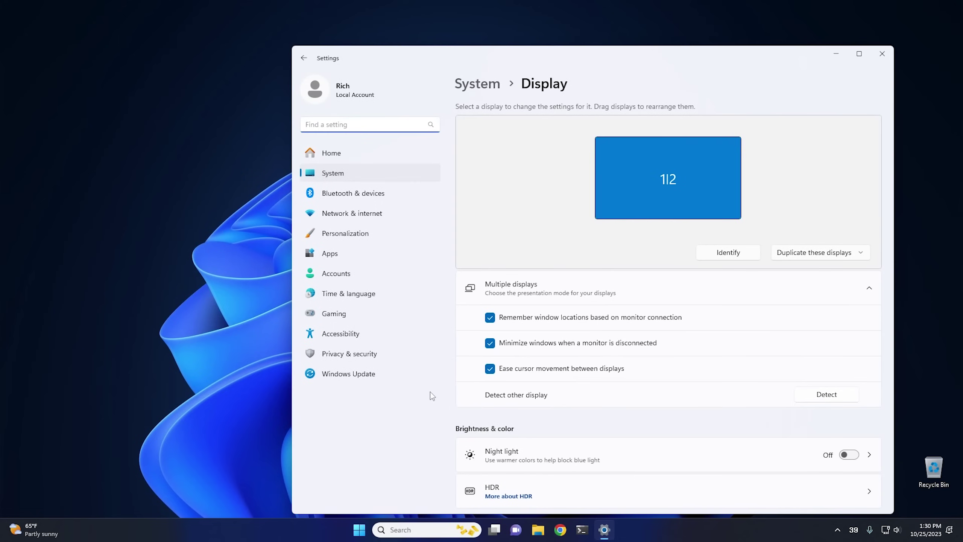
- Set Display 1's refresh rate to 144 Hz in the advanced display settings, keep the change and close Settings
{"action": "scroll", "coordinate": [576, 394], "scroll_direction": "down", "scroll_amount": 5}
{"action": "scroll", "coordinate": [581, 397], "scroll_direction": "down", "scroll_amount": 3}
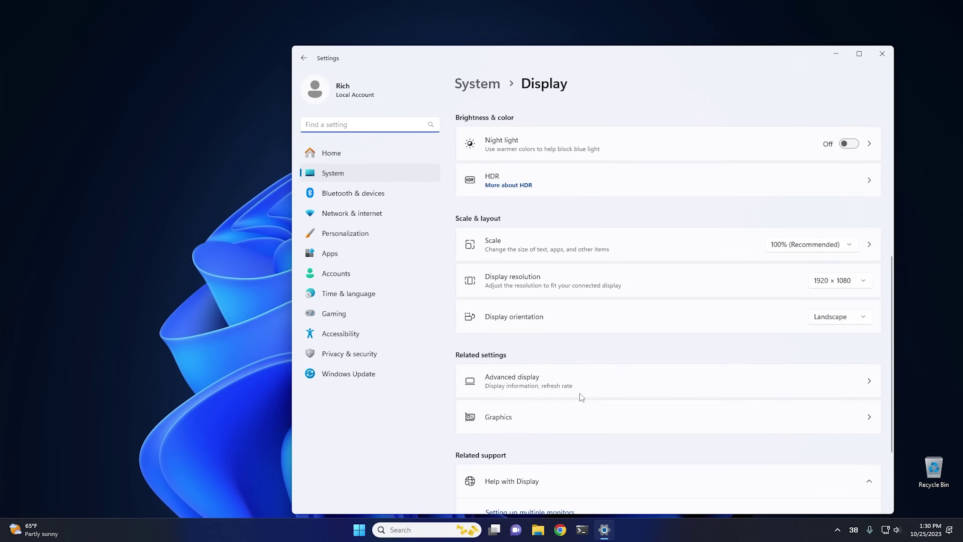
{"action": "left_click", "coordinate": [600, 379]}
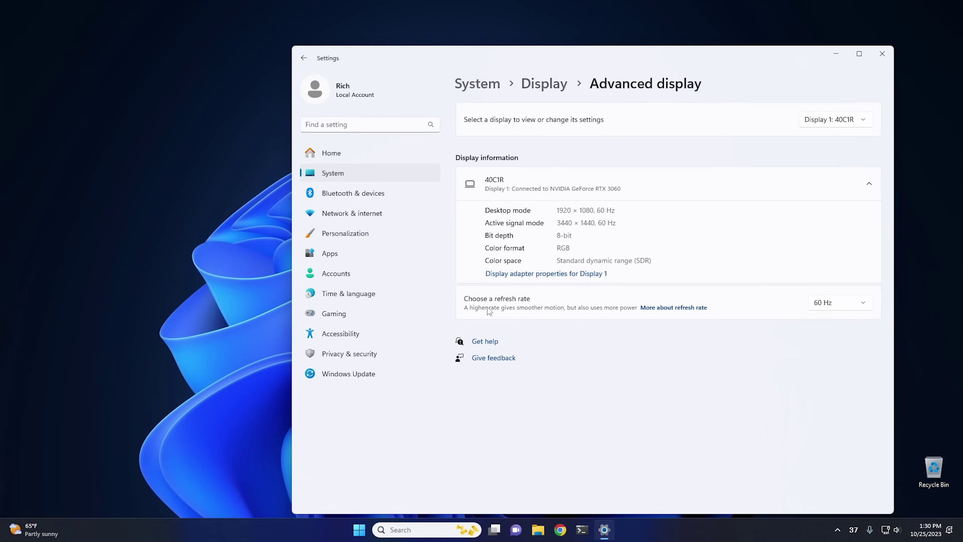
{"action": "left_click", "coordinate": [835, 307]}
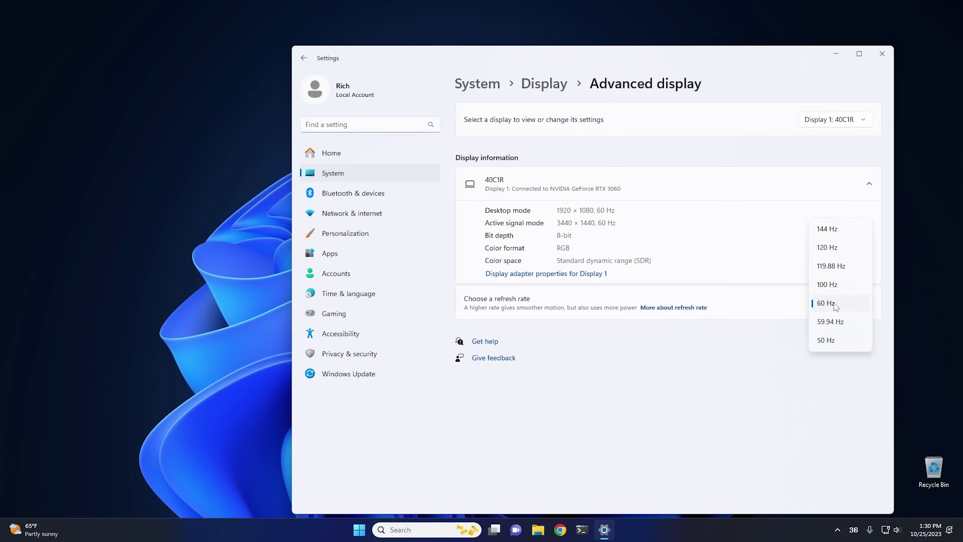
{"action": "left_click", "coordinate": [850, 228]}
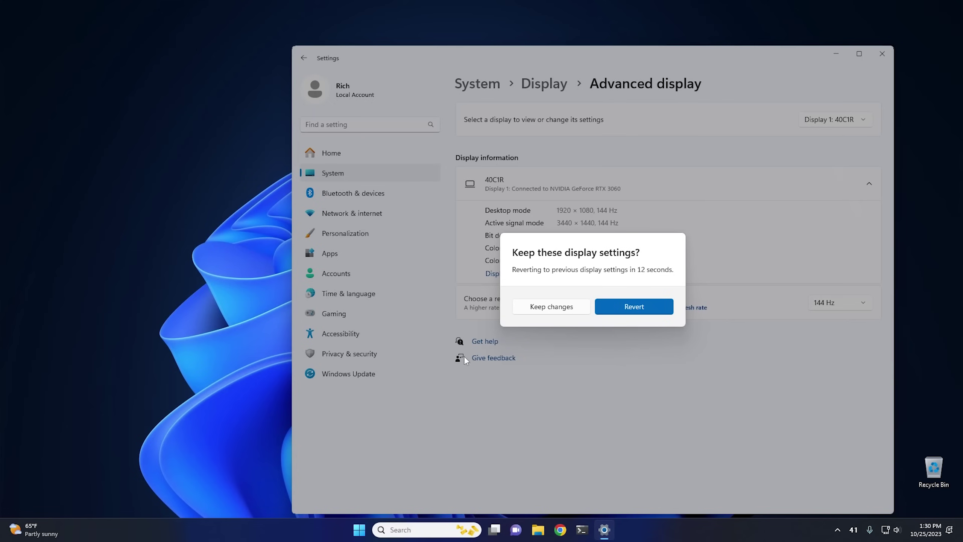
{"action": "left_click", "coordinate": [550, 306]}
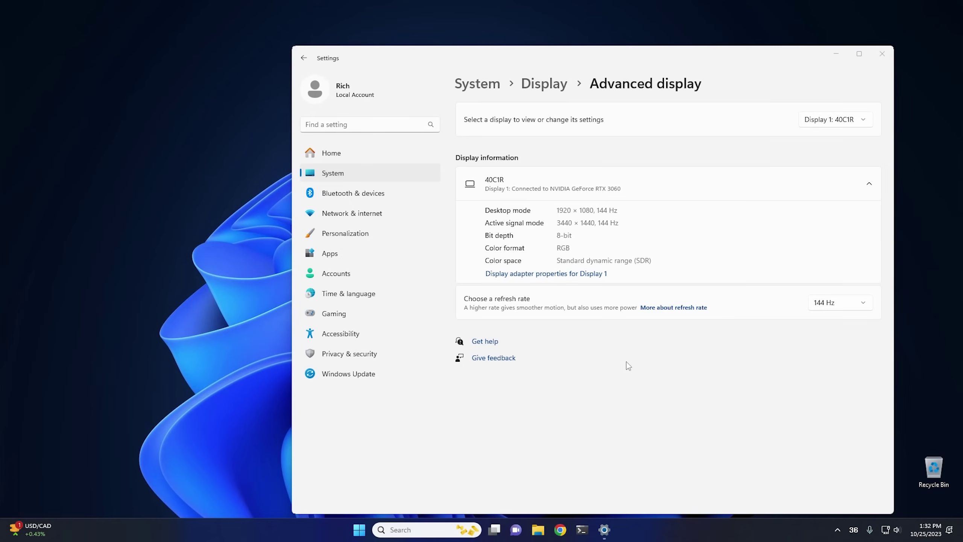
{"action": "left_click", "coordinate": [879, 59]}
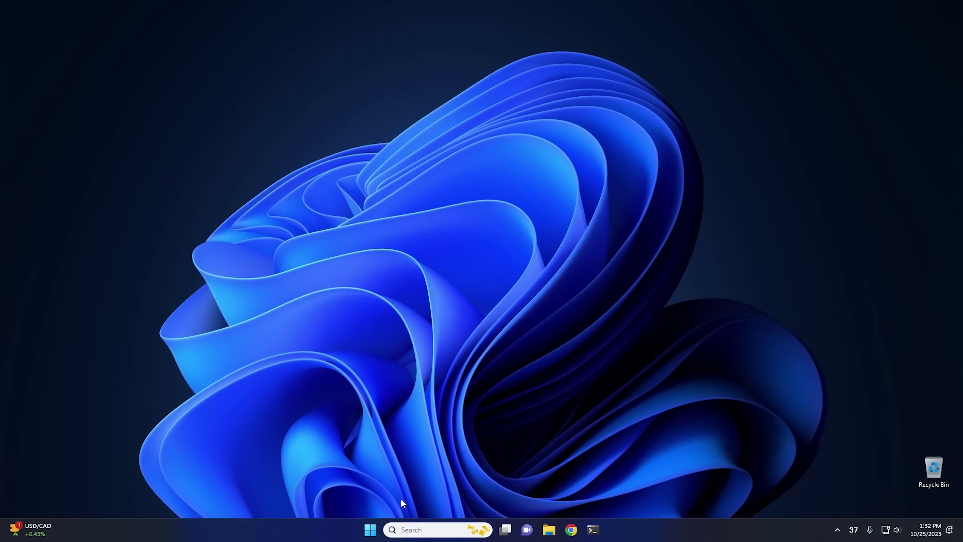
- Open Control Panel's Power Options under System and Security and choose the High performance power plan
{"action": "left_click", "coordinate": [371, 532]}
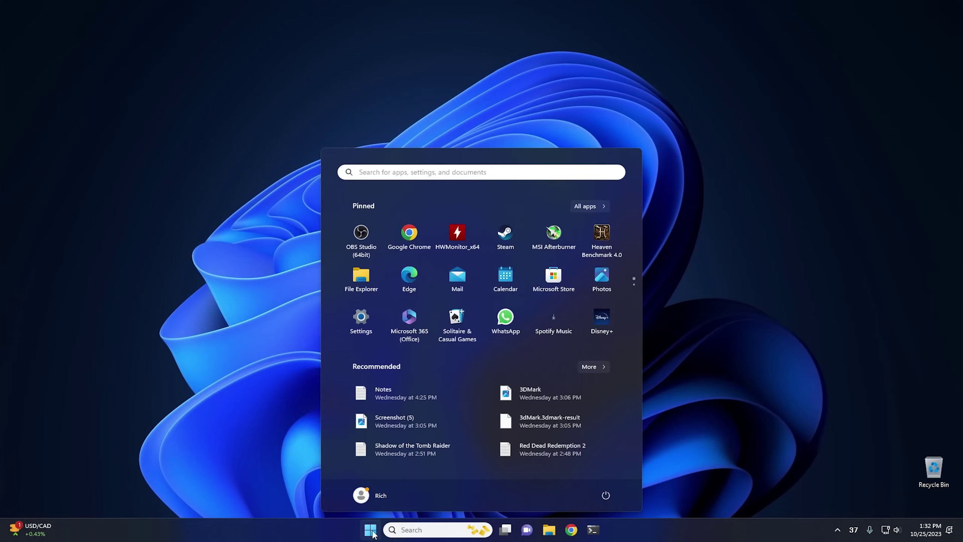
{"action": "type", "text": "con"}
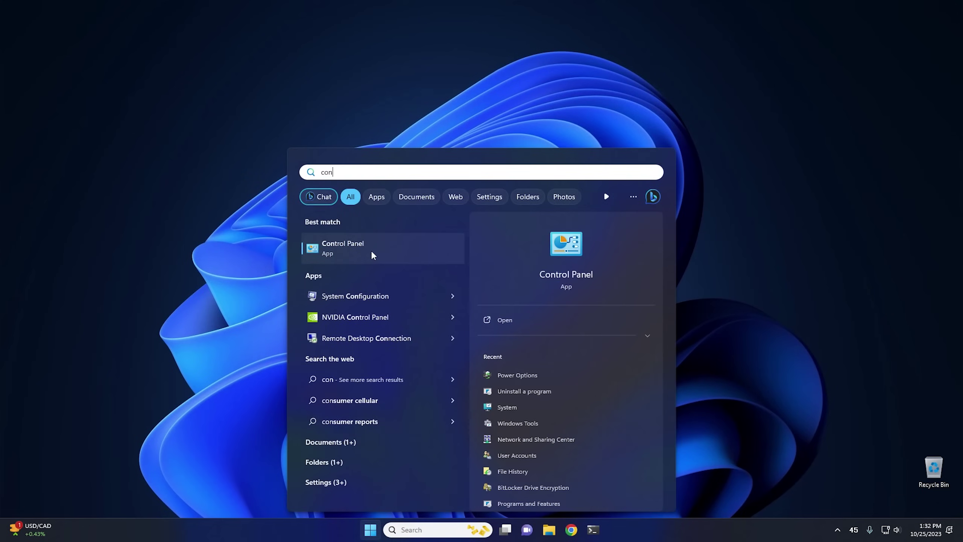
{"action": "left_click", "coordinate": [371, 250]}
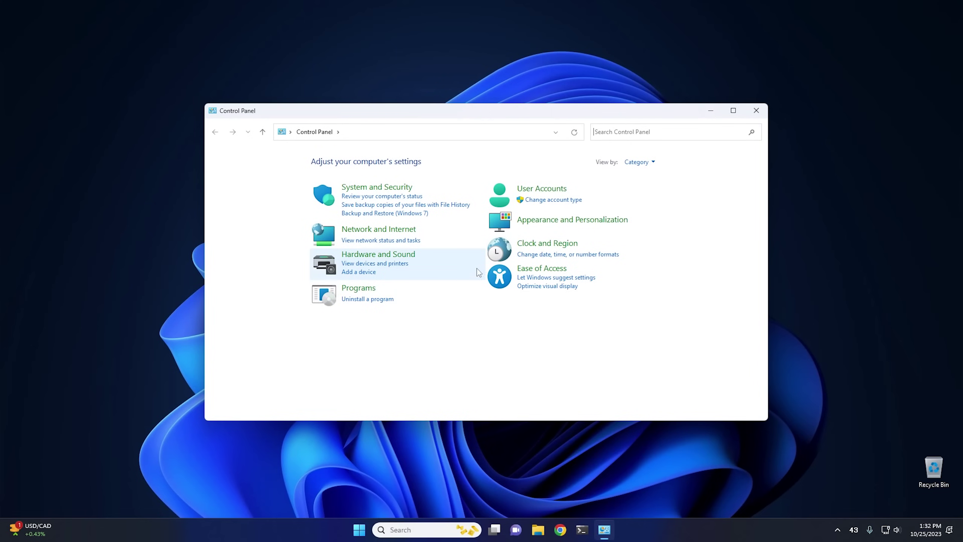
{"action": "left_click", "coordinate": [365, 189]}
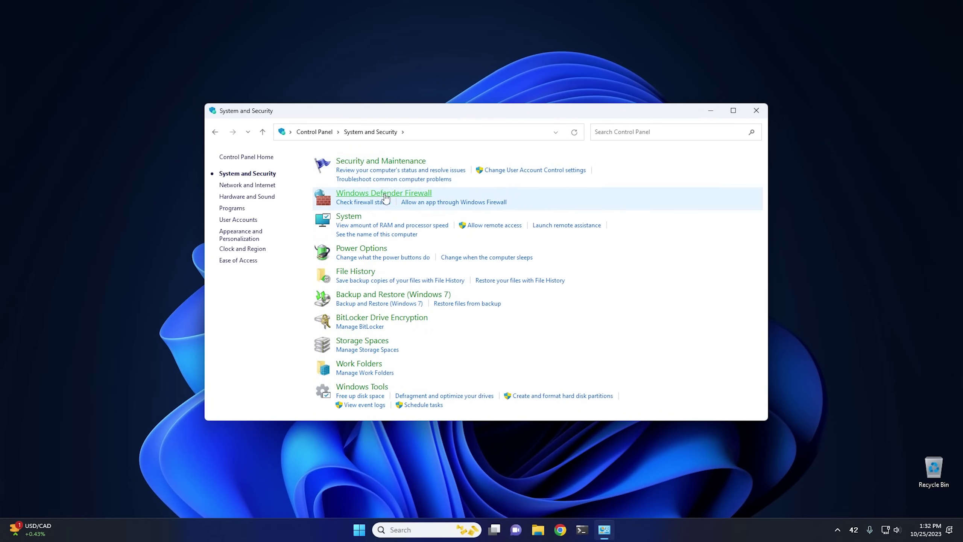
{"action": "left_click", "coordinate": [362, 249]}
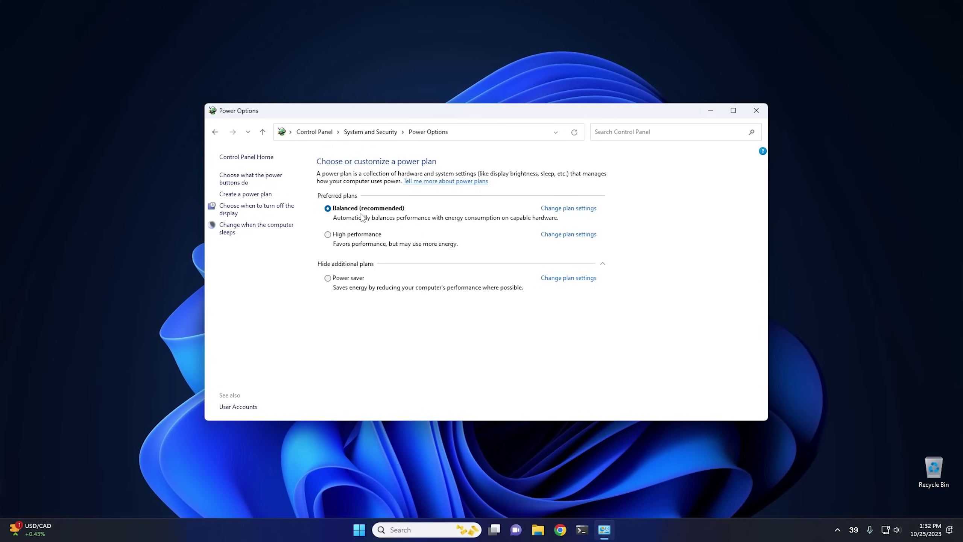
{"action": "left_click", "coordinate": [338, 236]}
- Check the Power mode setting on the System > Power page of Settings, and close Settings
{"action": "left_click", "coordinate": [359, 530]}
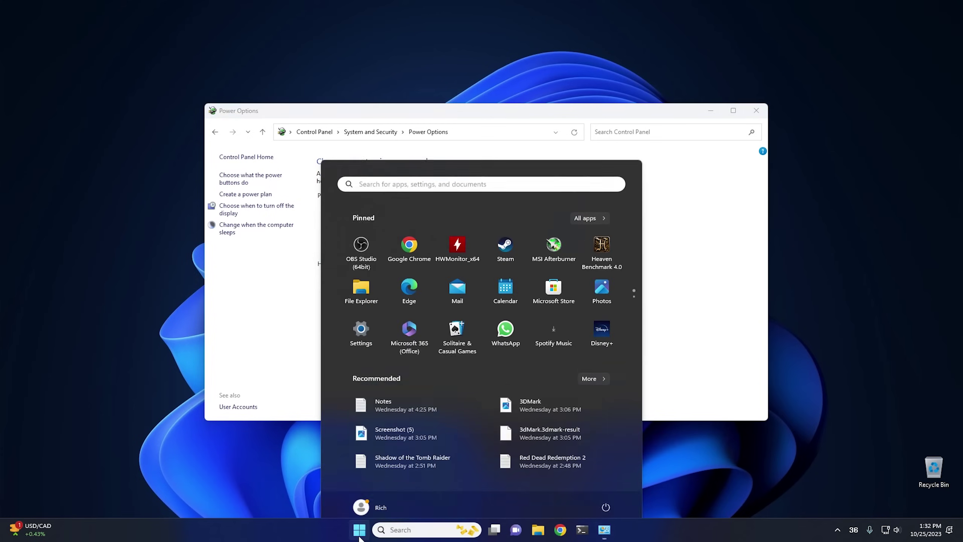
{"action": "left_click", "coordinate": [360, 329]}
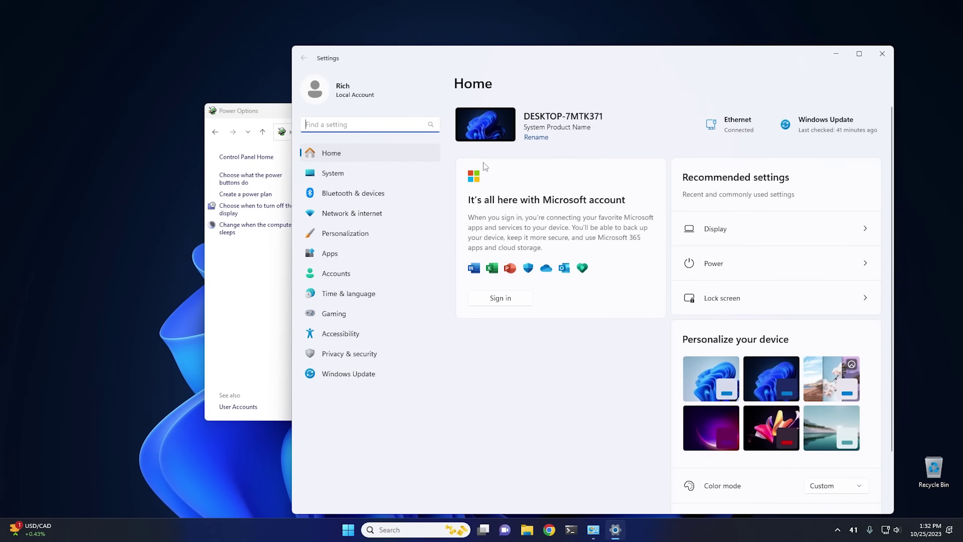
{"action": "left_click", "coordinate": [332, 175]}
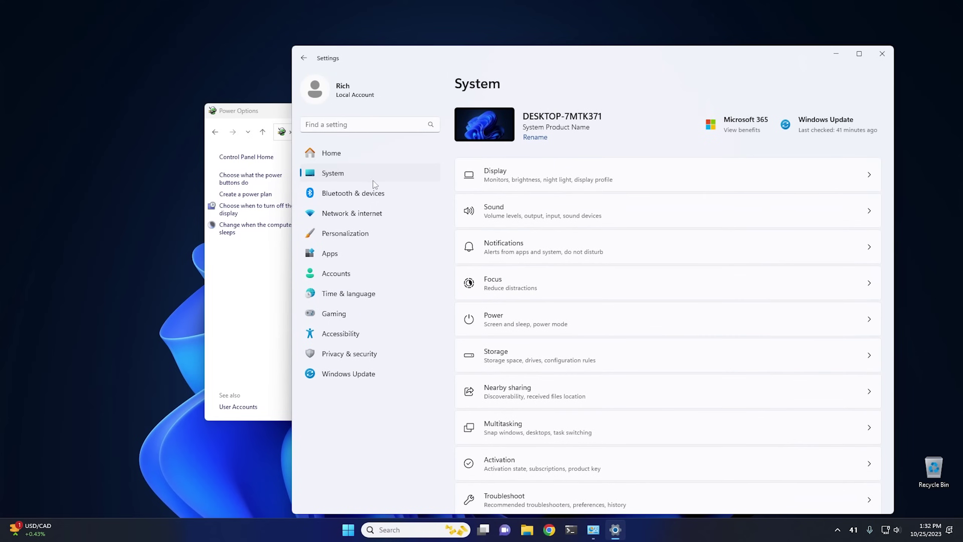
{"action": "left_click", "coordinate": [533, 326]}
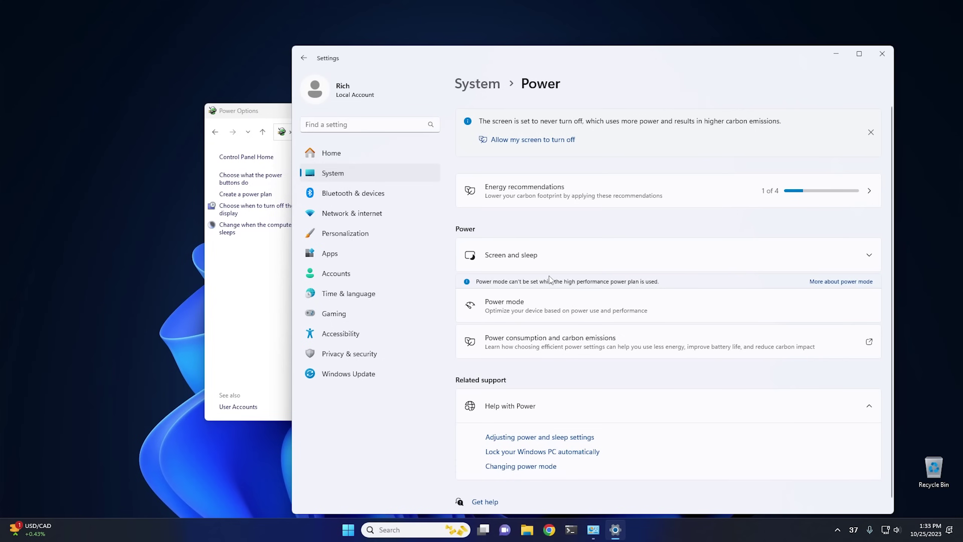
{"action": "left_click", "coordinate": [881, 53]}
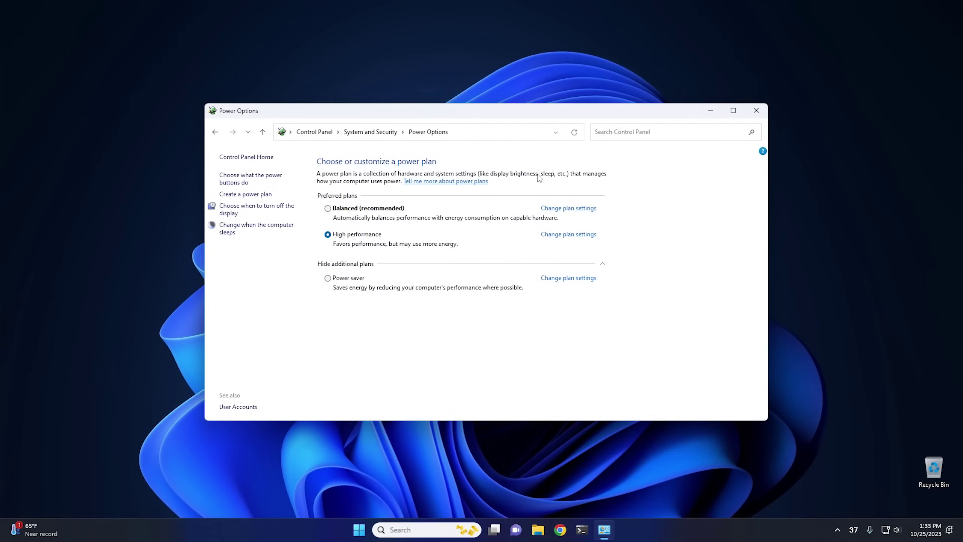
- Choose the Balanced power plan, set Power mode to Best performance in the Settings app, and close both windows
{"action": "left_click", "coordinate": [327, 209]}
{"action": "left_click", "coordinate": [359, 530]}
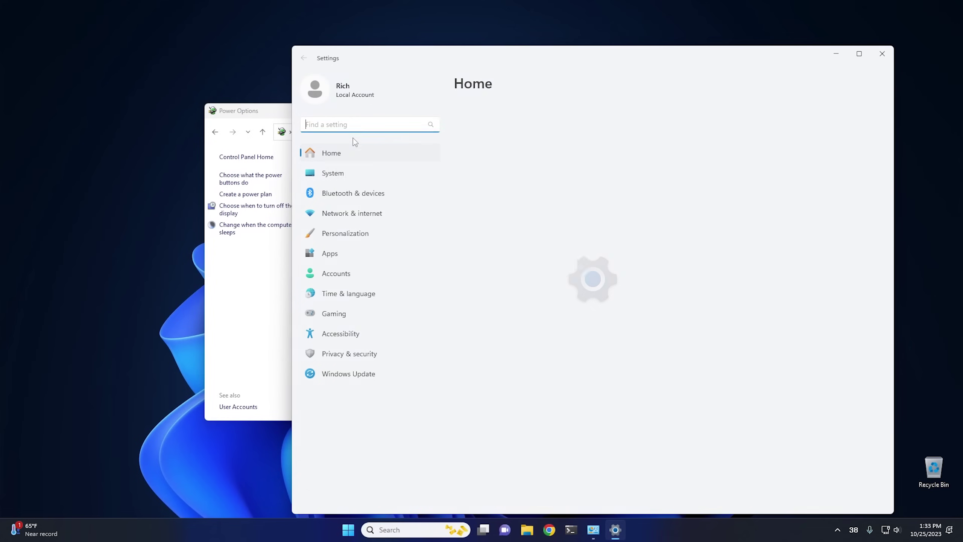
{"action": "left_click", "coordinate": [332, 172]}
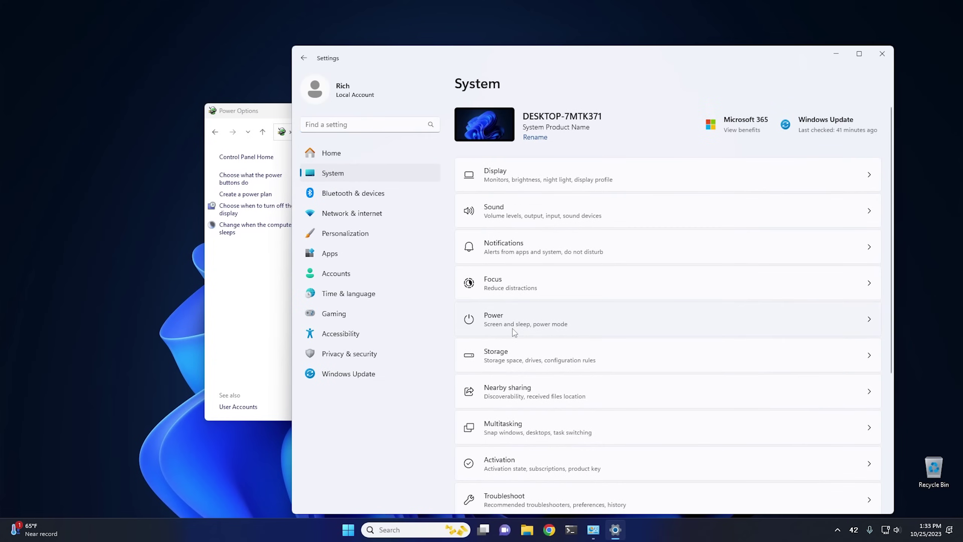
{"action": "left_click", "coordinate": [516, 324]}
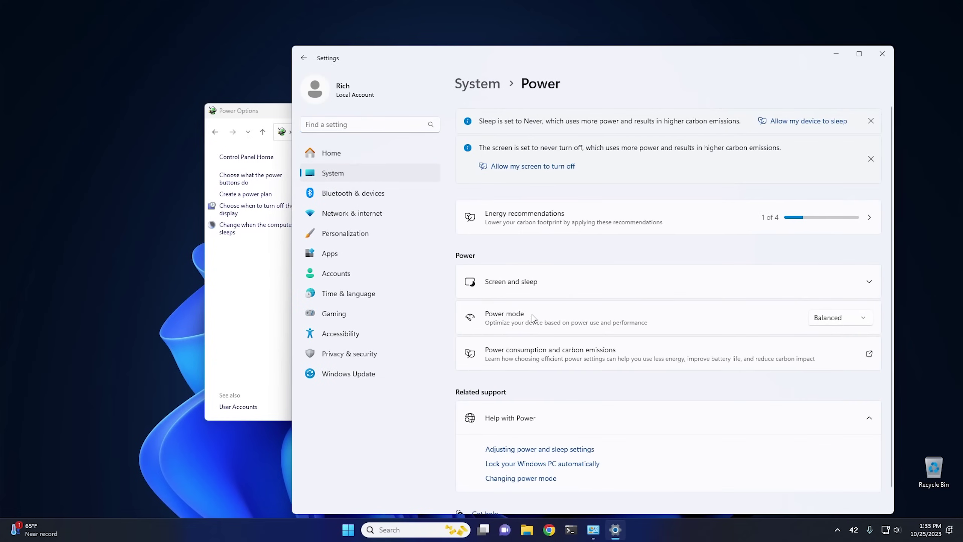
{"action": "left_click", "coordinate": [855, 320]}
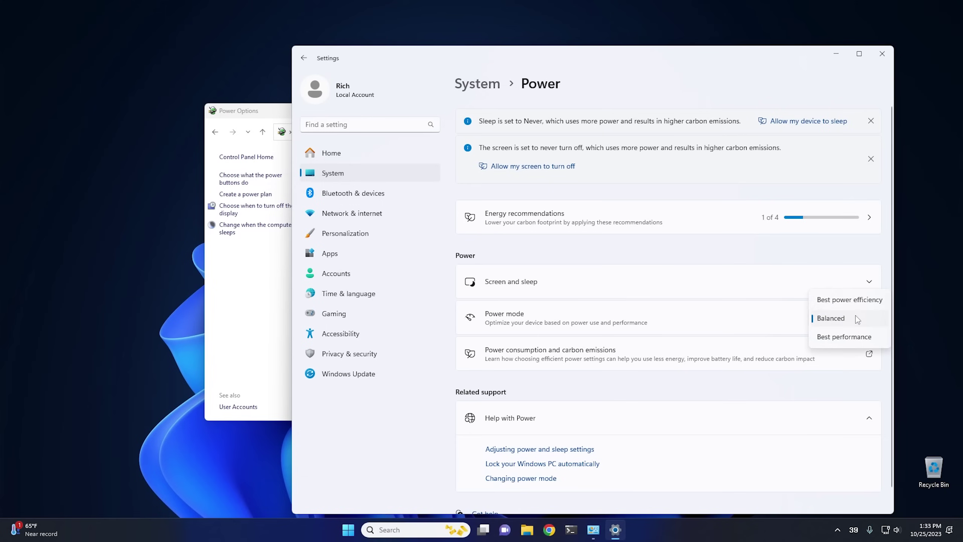
{"action": "left_click", "coordinate": [853, 337]}
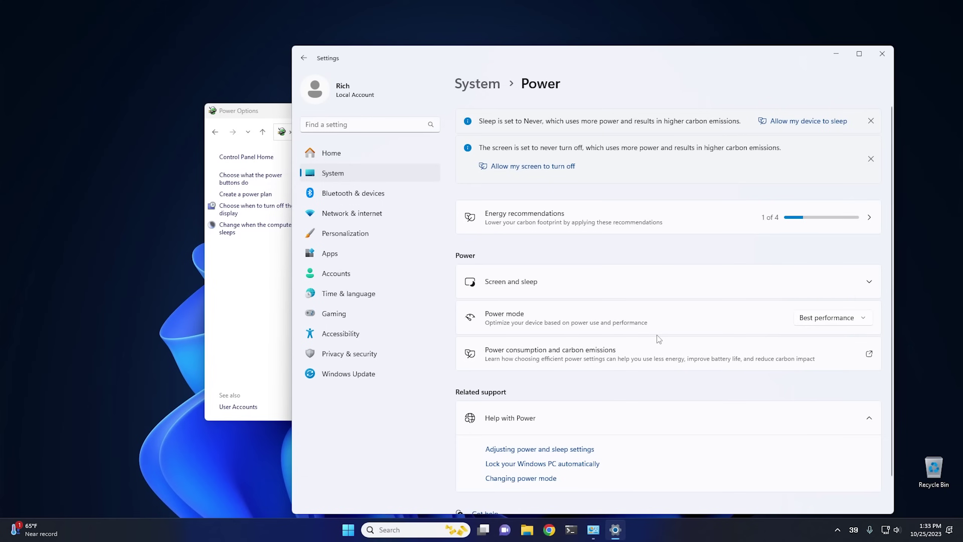
{"action": "left_click", "coordinate": [882, 54]}
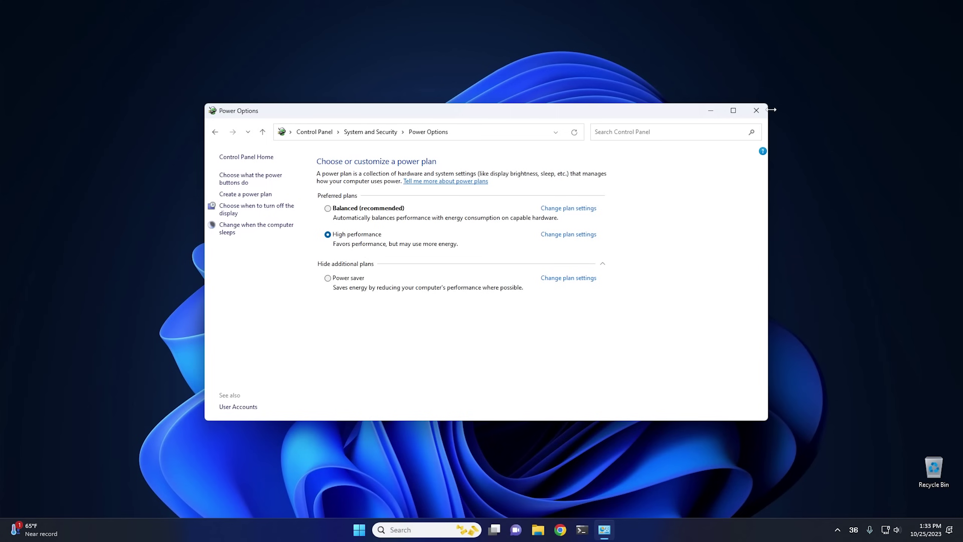
{"action": "left_click", "coordinate": [756, 110]}
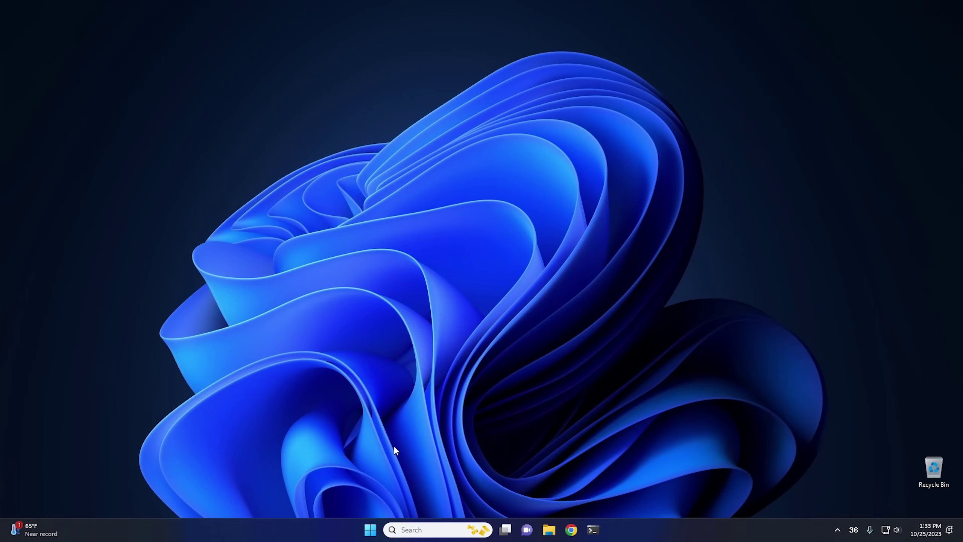
- Open Task Scheduler and select the Windows Defender folder under Task Scheduler Library > Microsoft > Windows
{"action": "left_click", "coordinate": [368, 531]}
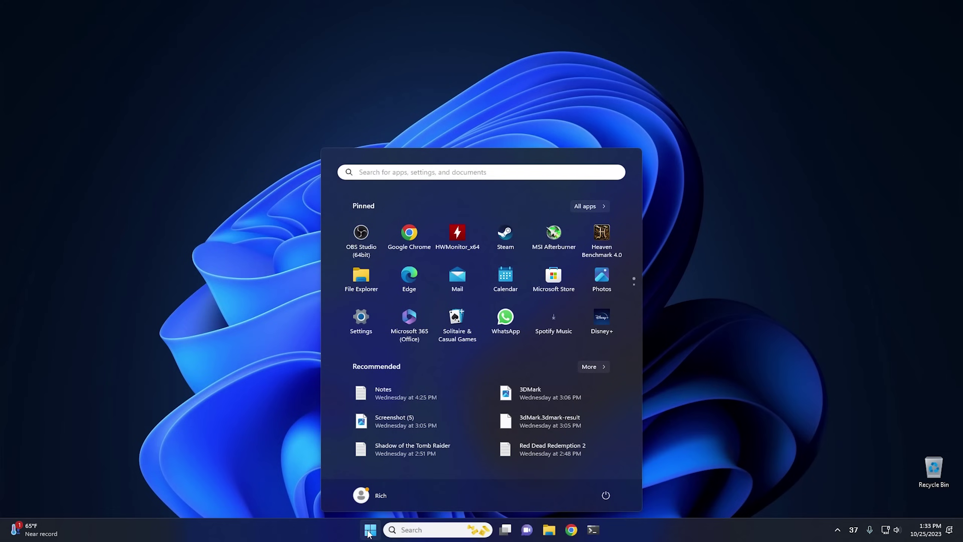
{"action": "type", "text": "task"}
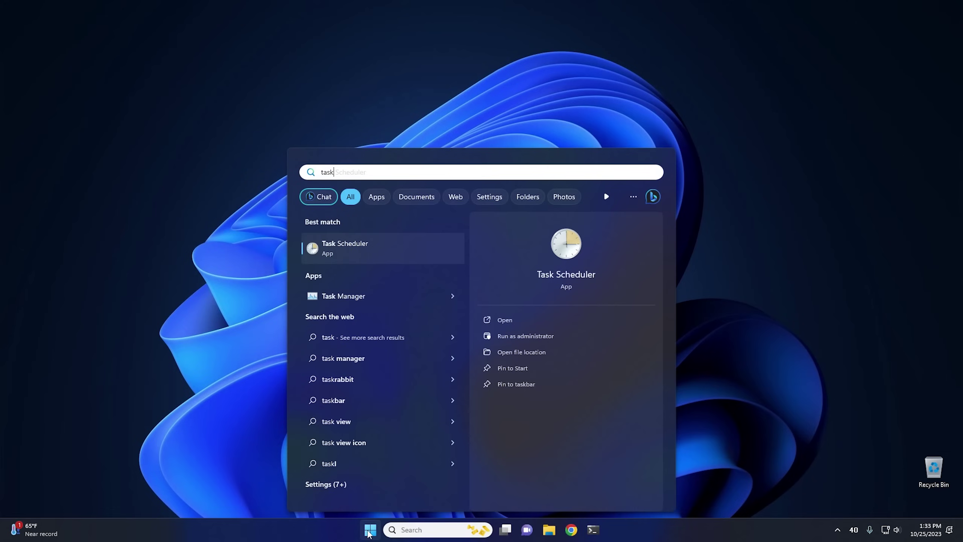
{"action": "left_click", "coordinate": [384, 252]}
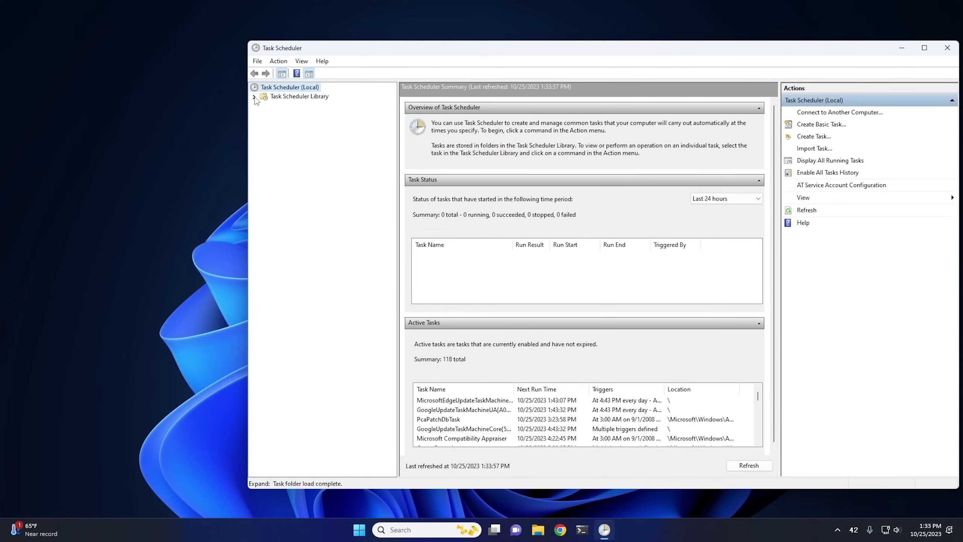
{"action": "left_click", "coordinate": [254, 96]}
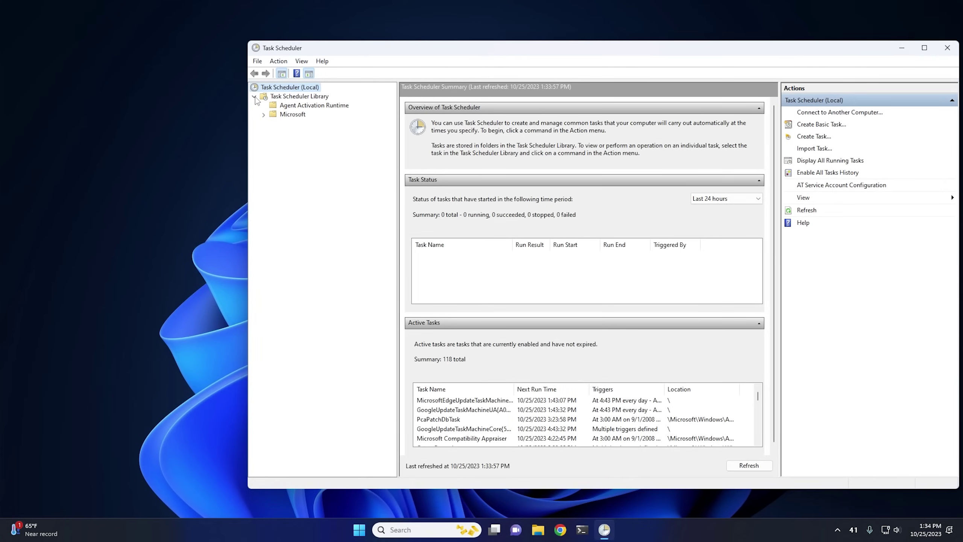
{"action": "left_click", "coordinate": [263, 115]}
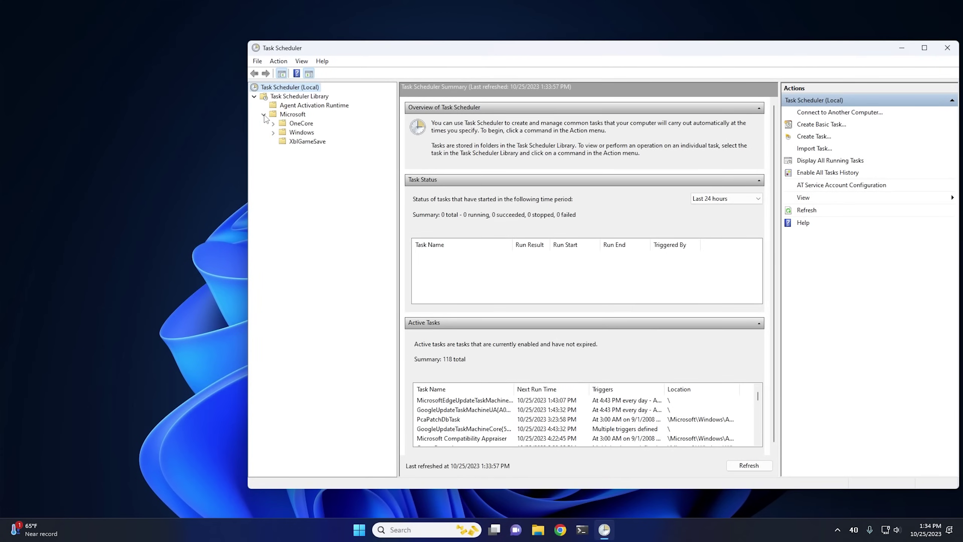
{"action": "left_click", "coordinate": [273, 133]}
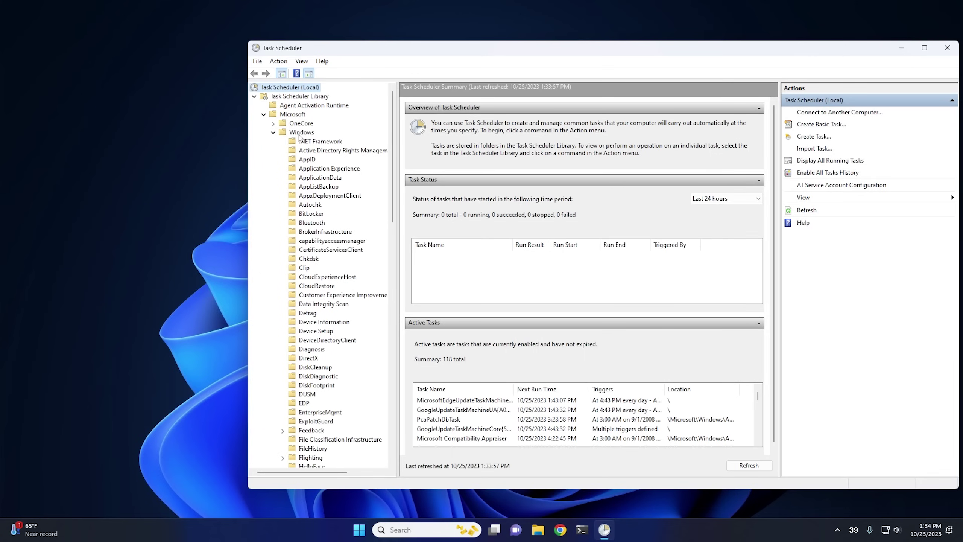
{"action": "scroll", "coordinate": [315, 201], "scroll_direction": "down", "scroll_amount": 13}
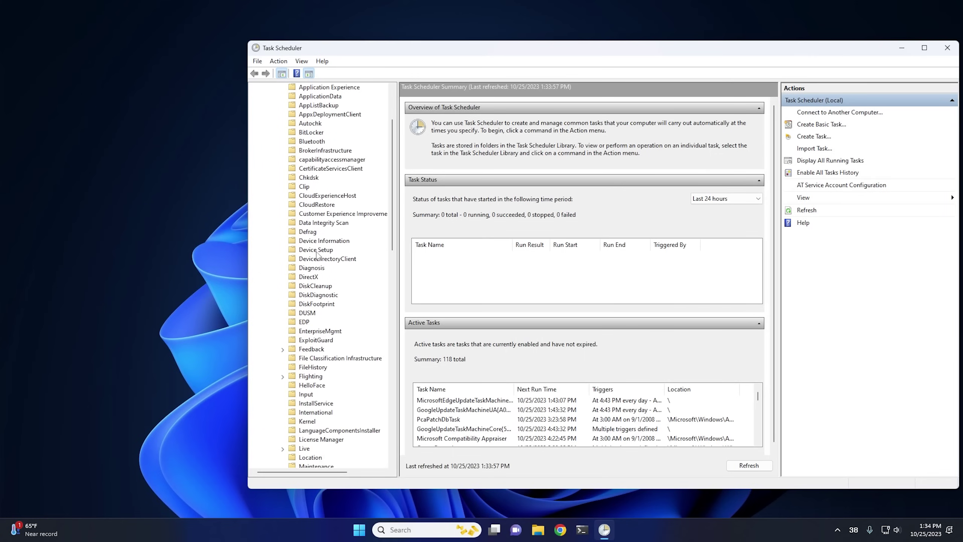
{"action": "scroll", "coordinate": [317, 327], "scroll_direction": "down", "scroll_amount": 11}
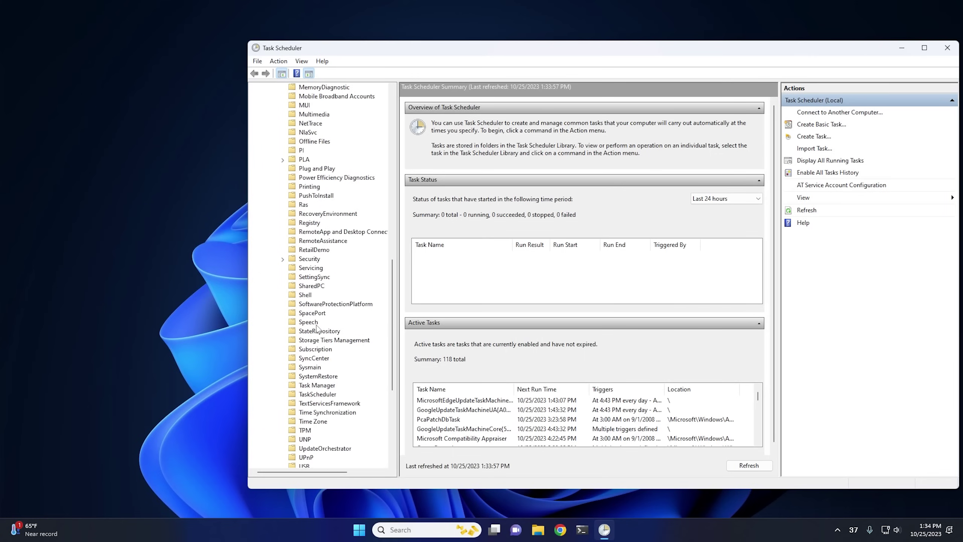
{"action": "left_click", "coordinate": [326, 359]}
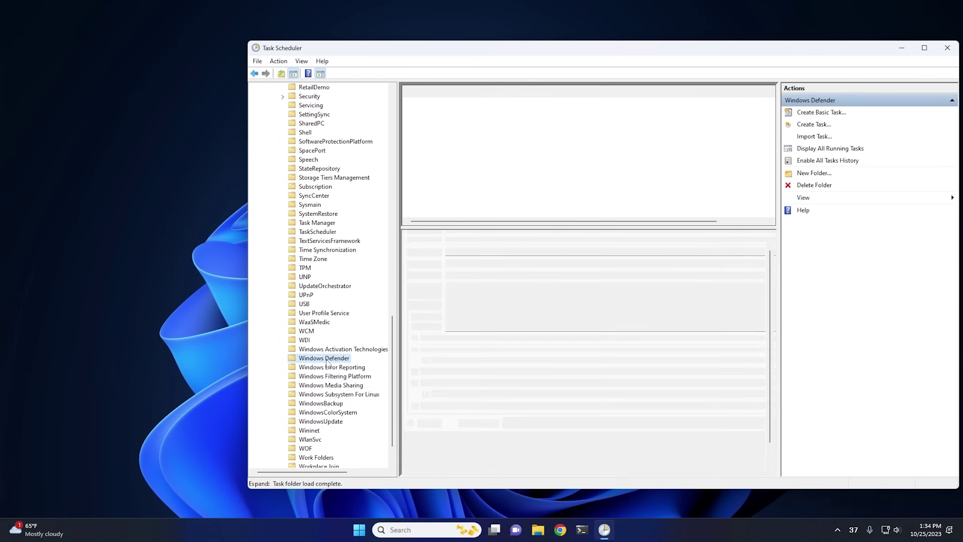
- Widen the task list's Name column and set Windows Defender Cache Maintenance to start only if the computer is idle for 10 minutes
{"action": "double_click", "coordinate": [454, 91]}
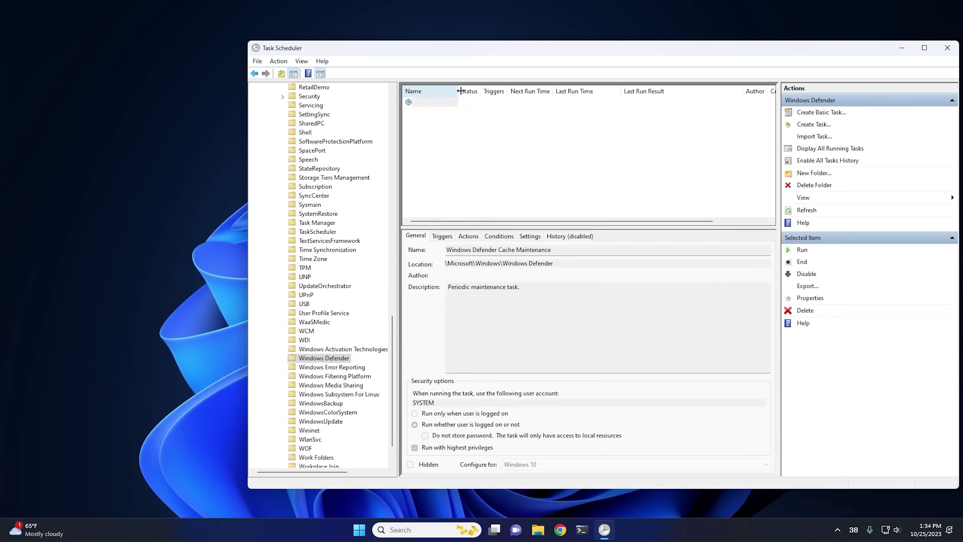
{"action": "left_click", "coordinate": [456, 101]}
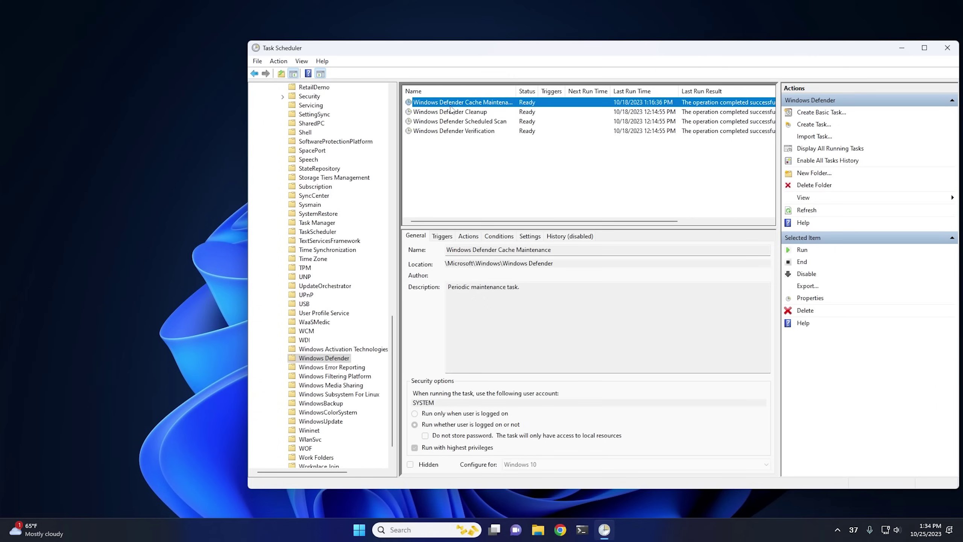
{"action": "left_click", "coordinate": [459, 124]}
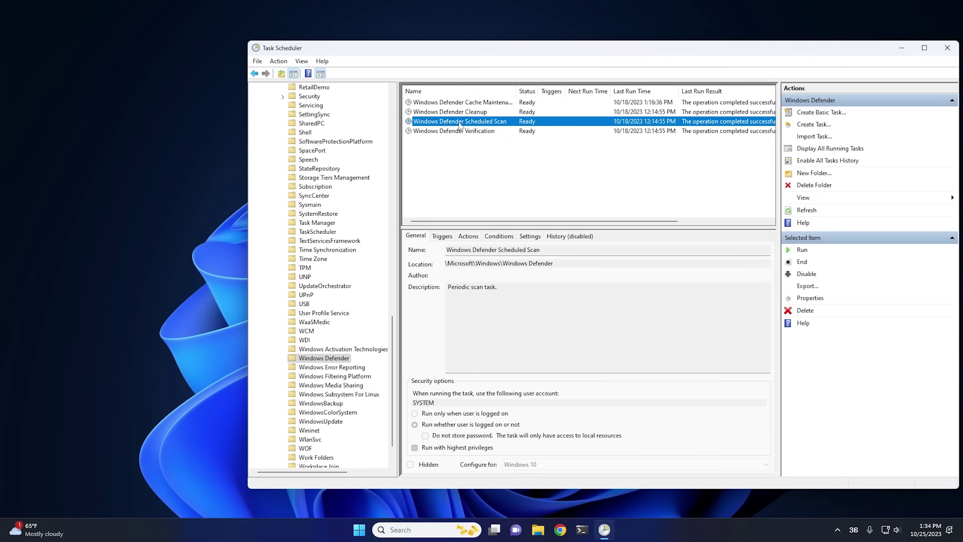
{"action": "double_click", "coordinate": [453, 103]}
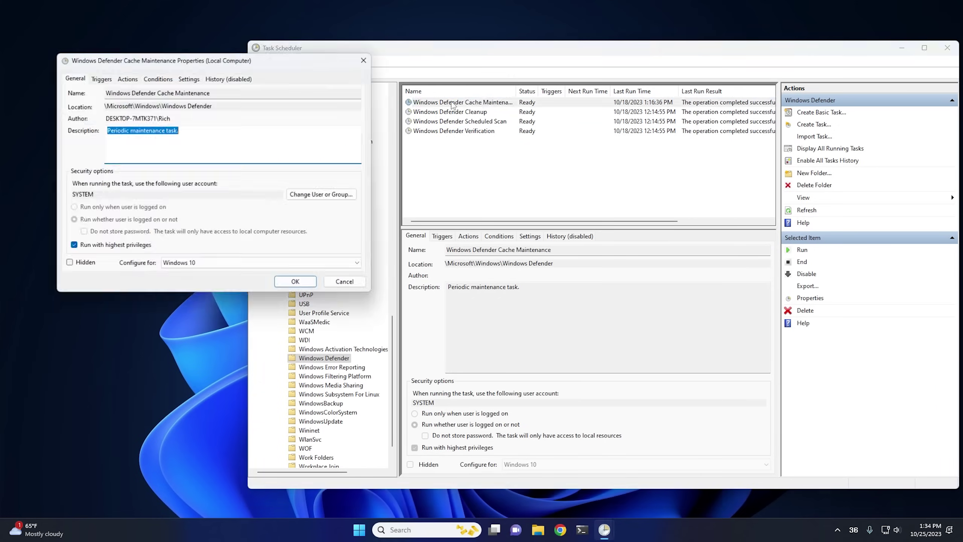
{"action": "left_click", "coordinate": [158, 79]}
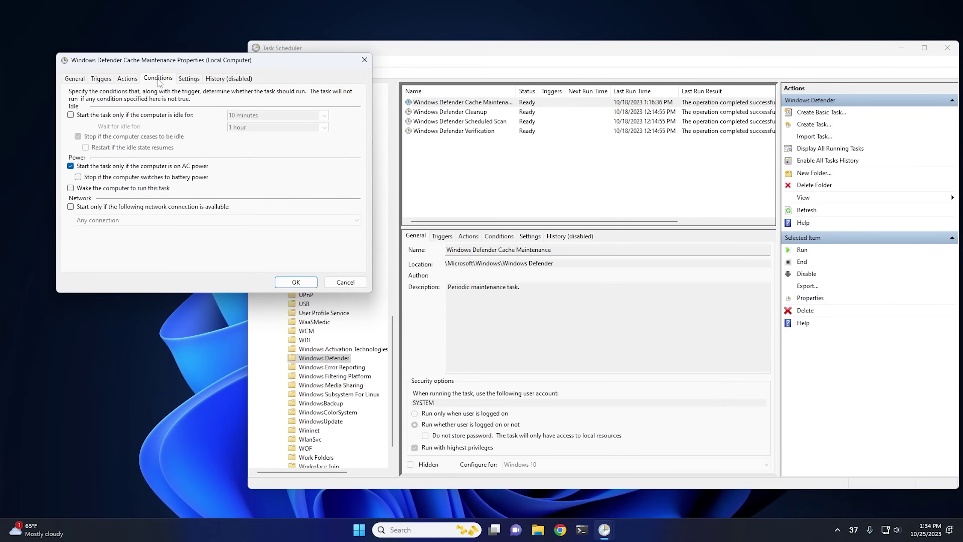
{"action": "left_click", "coordinate": [70, 115]}
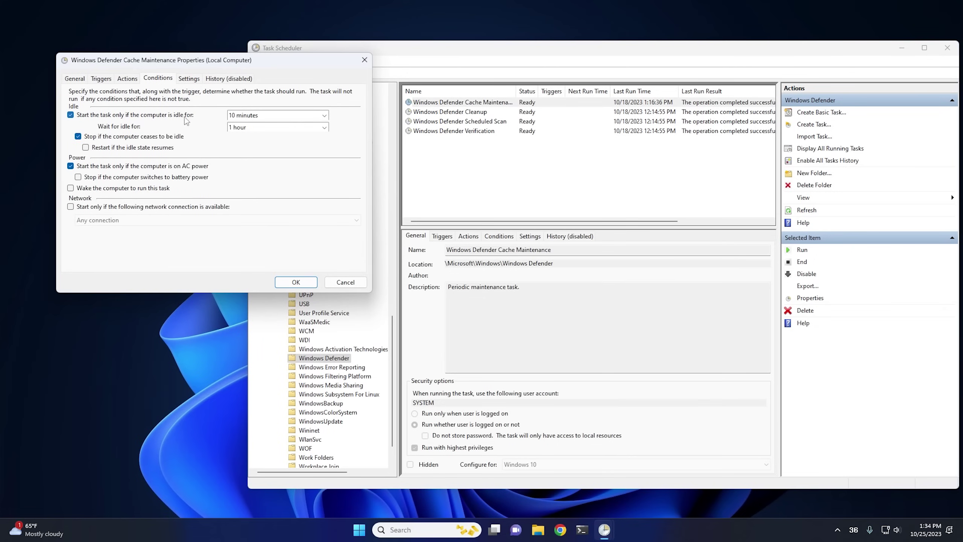
{"action": "left_click", "coordinate": [295, 281]}
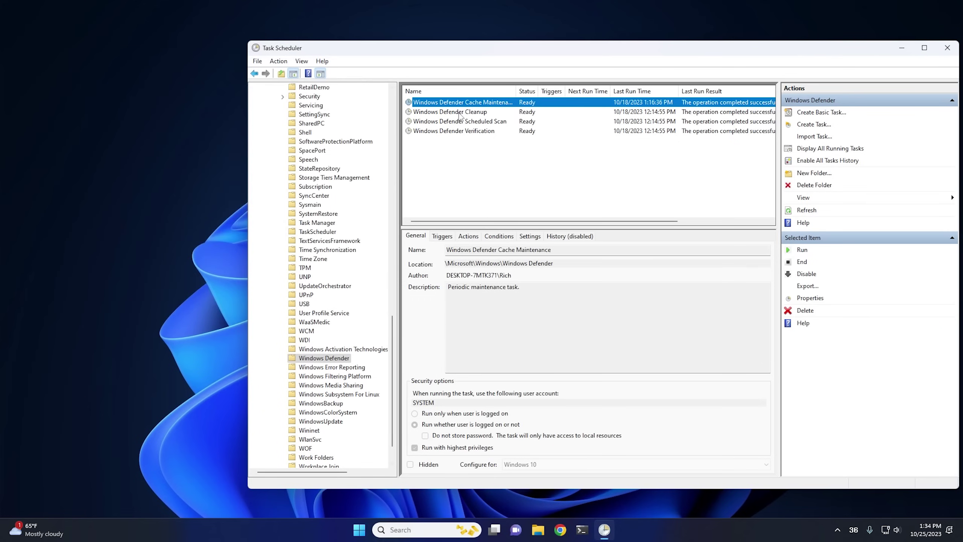
- Set the Windows Defender Cleanup task to start only if the computer is idle for 10 minutes
{"action": "double_click", "coordinate": [459, 113]}
{"action": "left_click", "coordinate": [164, 92]}
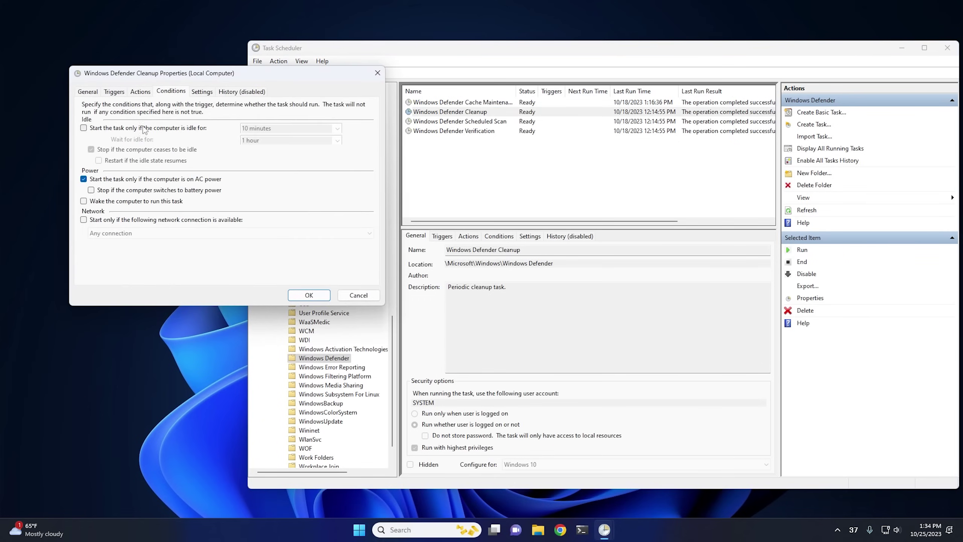
{"action": "left_click", "coordinate": [114, 129]}
{"action": "left_click", "coordinate": [308, 295]}
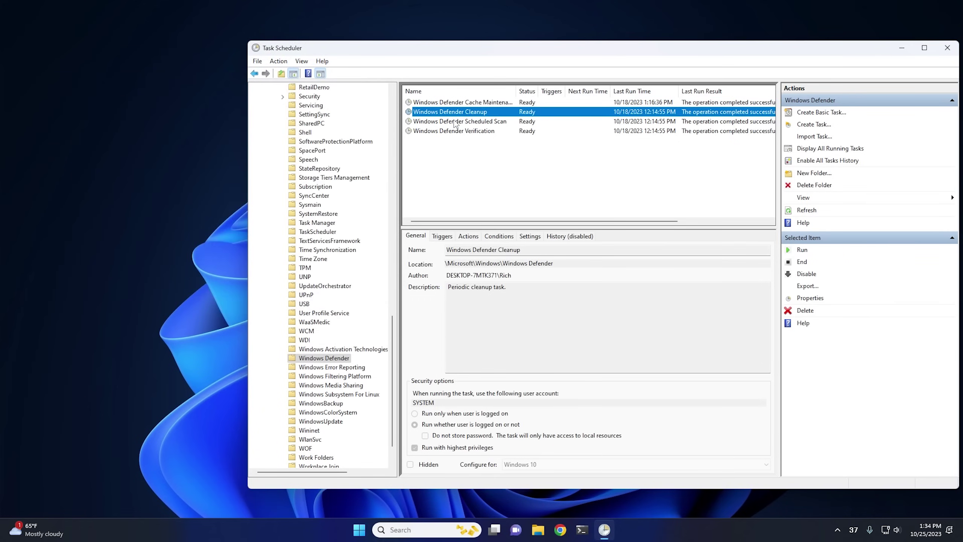
- Set the Windows Defender Scheduled Scan task to start only if the computer is idle for 10 minutes
{"action": "double_click", "coordinate": [460, 122]}
{"action": "left_click", "coordinate": [184, 105]}
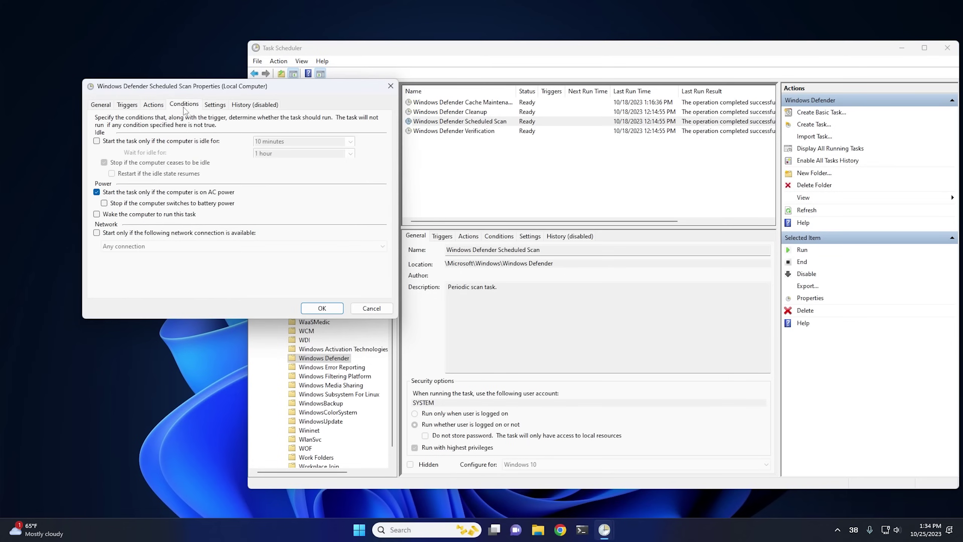
{"action": "left_click", "coordinate": [144, 143]}
{"action": "left_click", "coordinate": [322, 308]}
- Set the Windows Defender Verification task to start only if the computer is idle for 10 minutes
{"action": "double_click", "coordinate": [429, 133]}
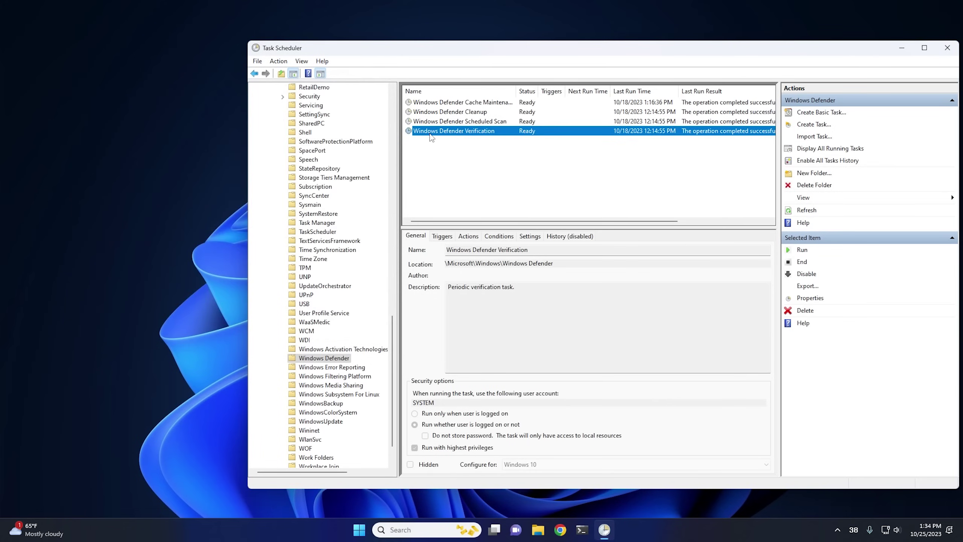
{"action": "left_click", "coordinate": [195, 118]}
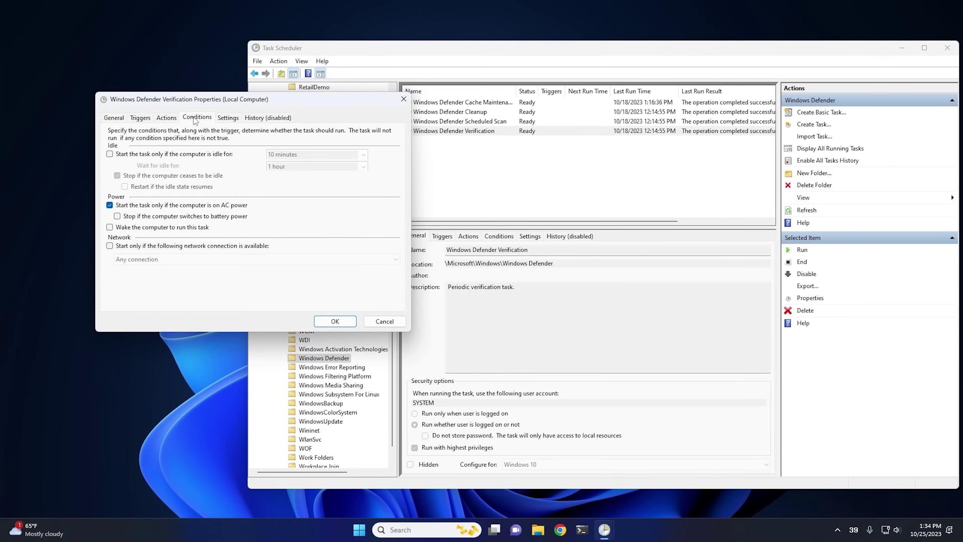
{"action": "left_click", "coordinate": [139, 154]}
{"action": "left_click", "coordinate": [335, 320]}
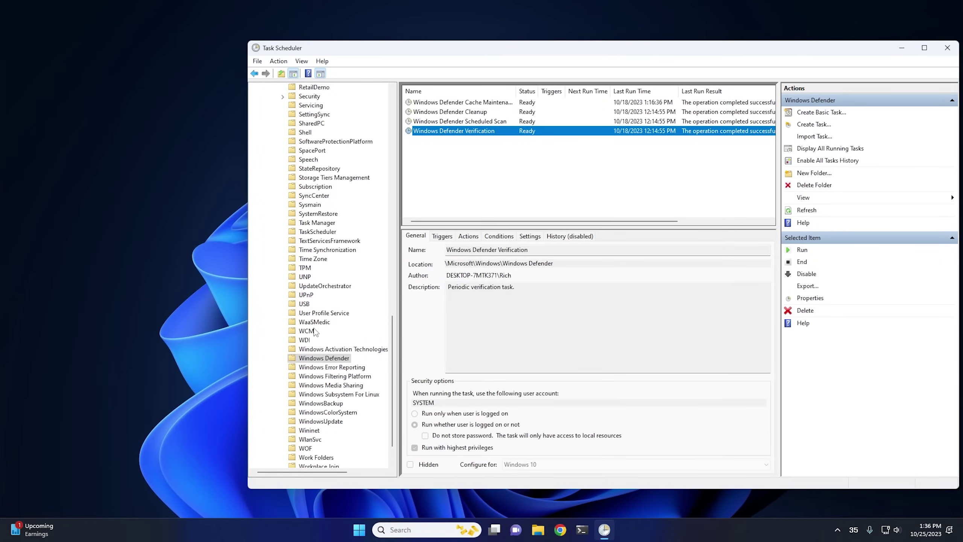
- Open the Application Experience folder under Microsoft > Windows and widen the Name column to show the full task names
{"action": "scroll", "coordinate": [315, 331], "scroll_direction": "up", "scroll_amount": 18}
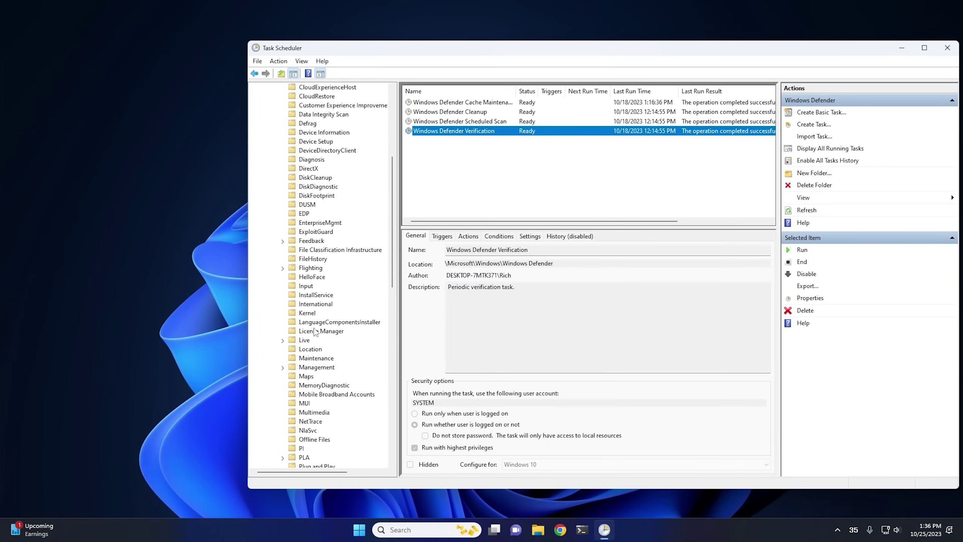
{"action": "scroll", "coordinate": [314, 331], "scroll_direction": "up", "scroll_amount": 7}
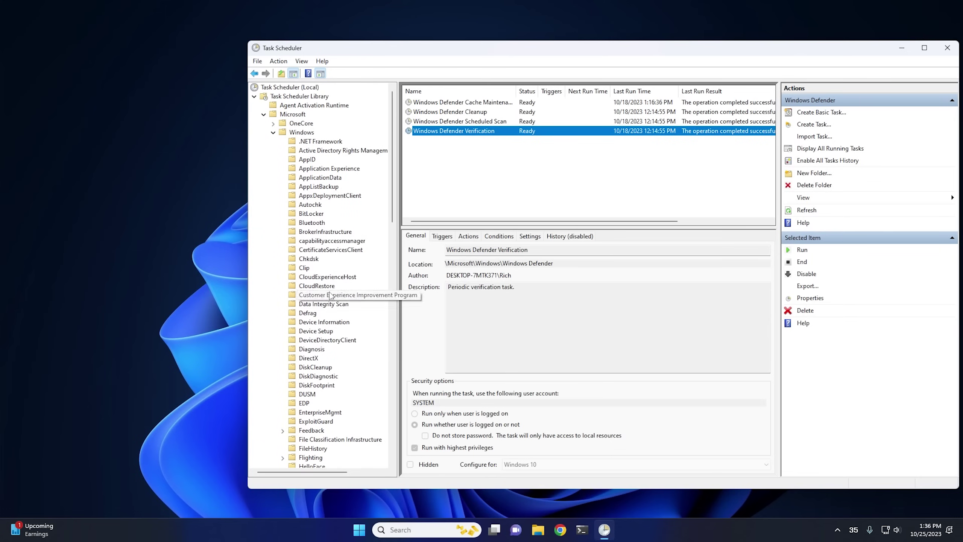
{"action": "scroll", "coordinate": [330, 292], "scroll_direction": "down", "scroll_amount": 2}
{"action": "scroll", "coordinate": [331, 292], "scroll_direction": "up", "scroll_amount": 2}
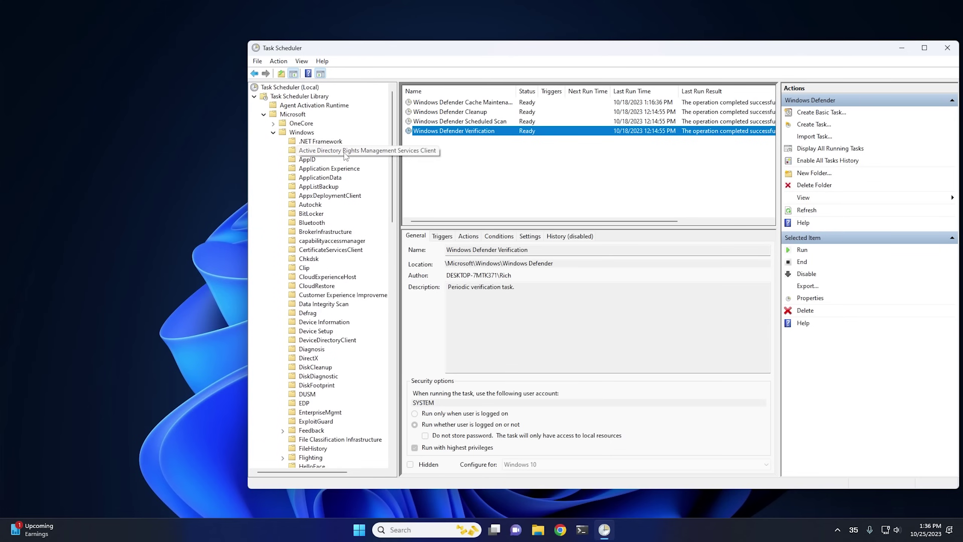
{"action": "left_click", "coordinate": [324, 170]}
{"action": "left_click", "coordinate": [430, 103]}
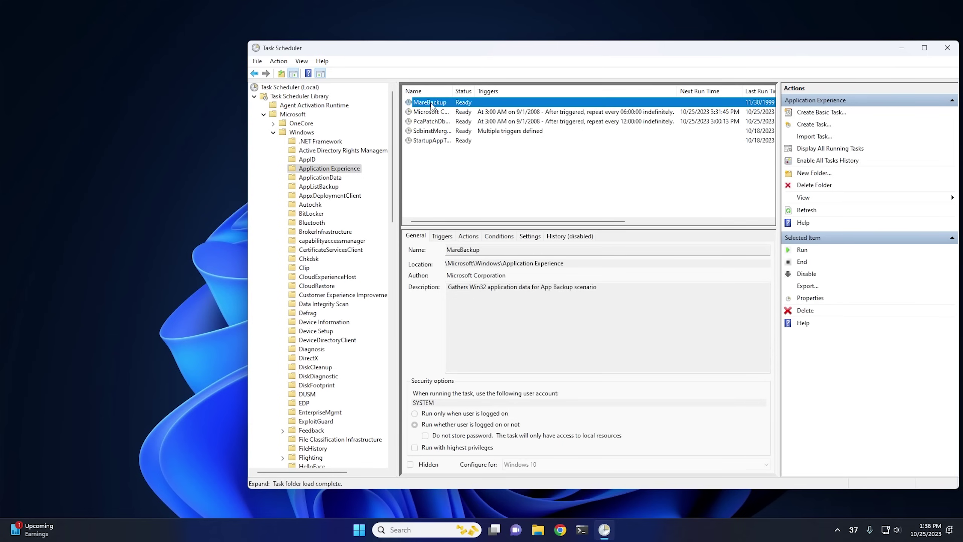
{"action": "left_click_drag", "start_coordinate": [474, 88], "coordinate": [524, 89]}
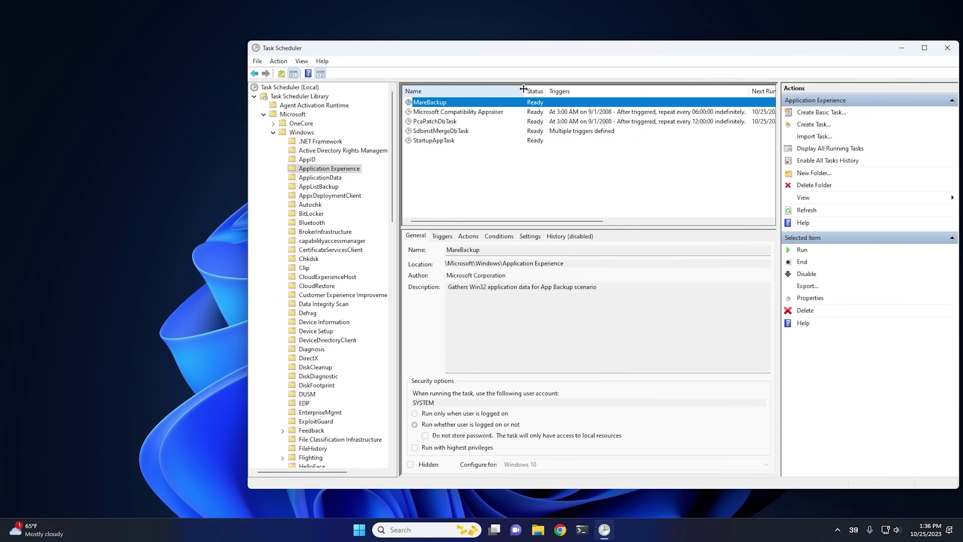
- Check the MareBackup and Microsoft Compatibility Appraiser descriptions, and disable both tasks along with PcaPatchDbTask
{"action": "left_click", "coordinate": [432, 111]}
{"action": "left_click", "coordinate": [430, 103]}
{"action": "left_click", "coordinate": [433, 114]}
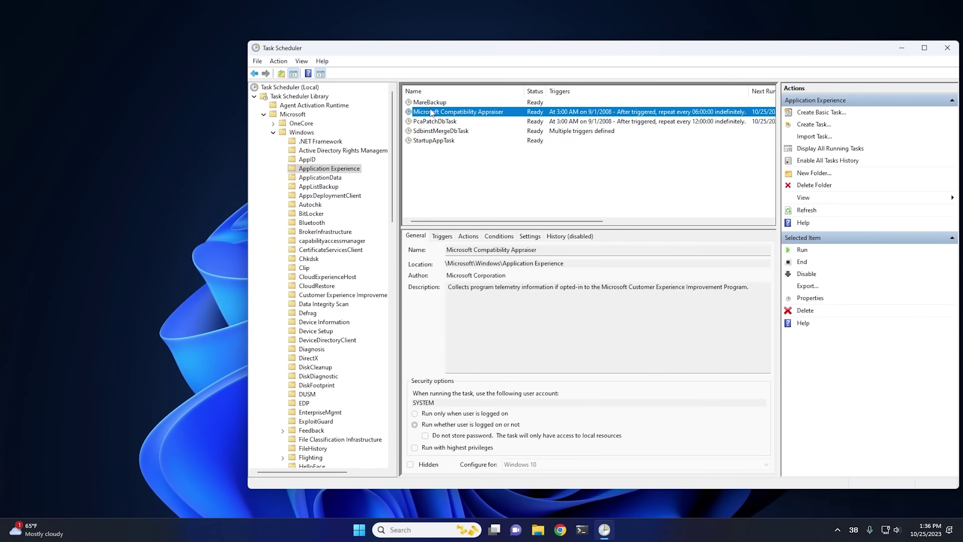
{"action": "left_click", "coordinate": [427, 104]}
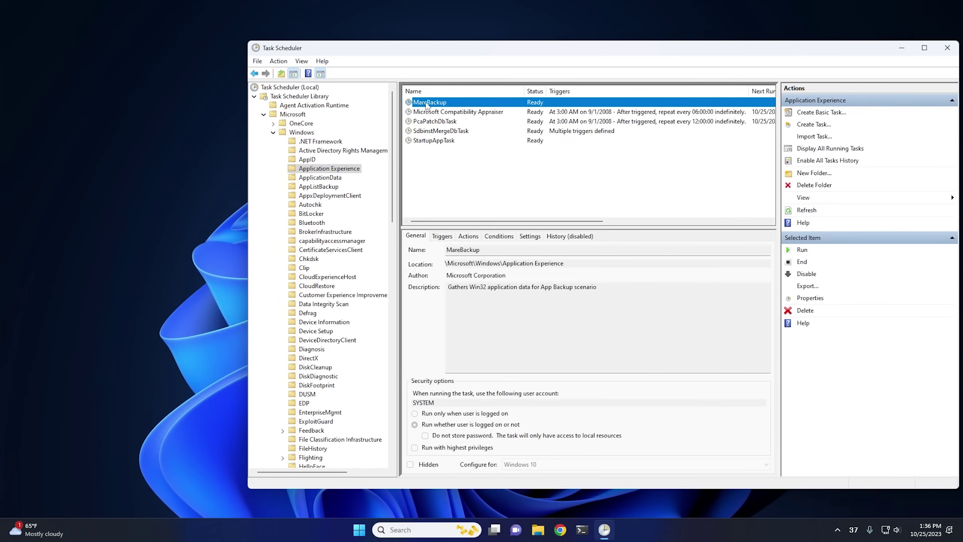
{"action": "left_click", "coordinate": [806, 273]}
{"action": "left_click", "coordinate": [466, 114]}
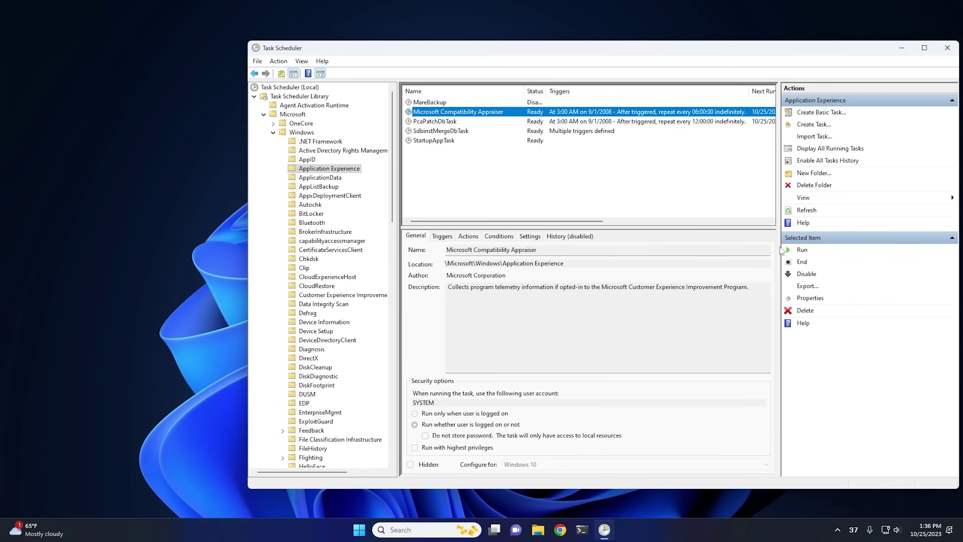
{"action": "left_click", "coordinate": [806, 273]}
{"action": "left_click", "coordinate": [441, 121]}
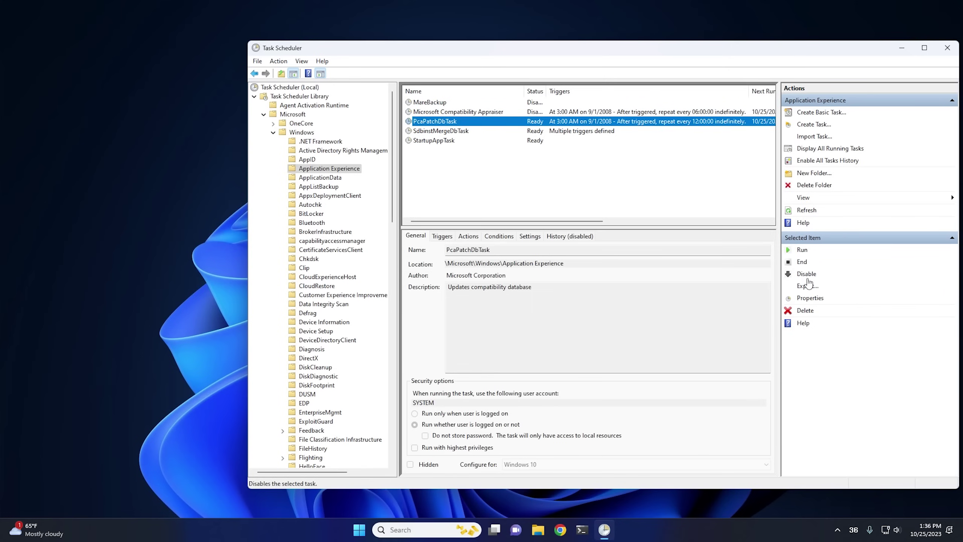
{"action": "left_click", "coordinate": [806, 273]}
- Try to disable the SdbinstMergeDbTask task, and delete it from the Application Experience folder
{"action": "left_click", "coordinate": [440, 130]}
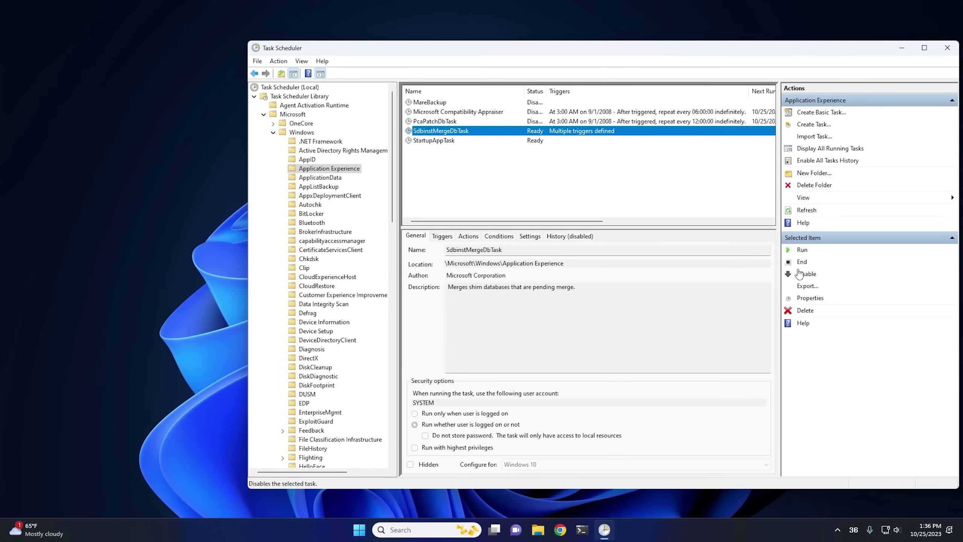
{"action": "left_click", "coordinate": [806, 274]}
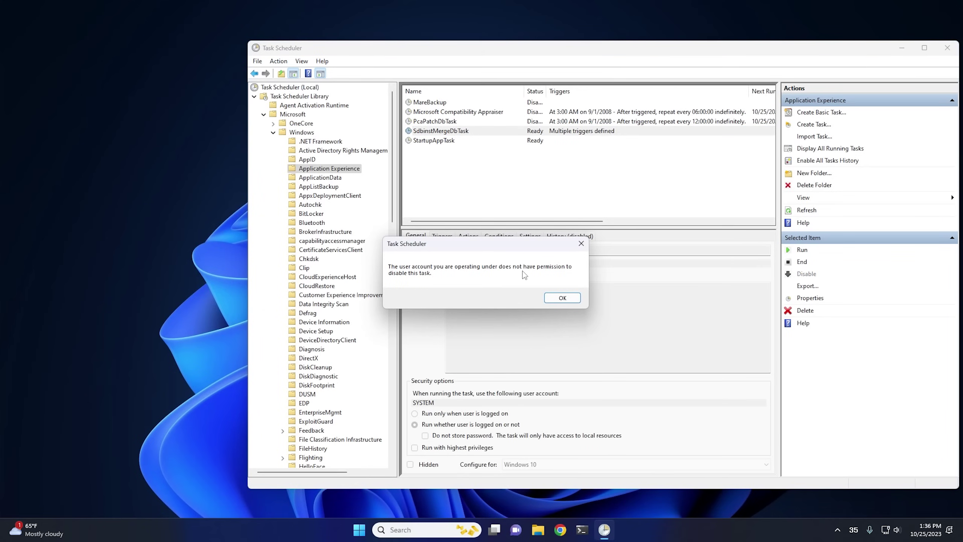
{"action": "left_click", "coordinate": [562, 297]}
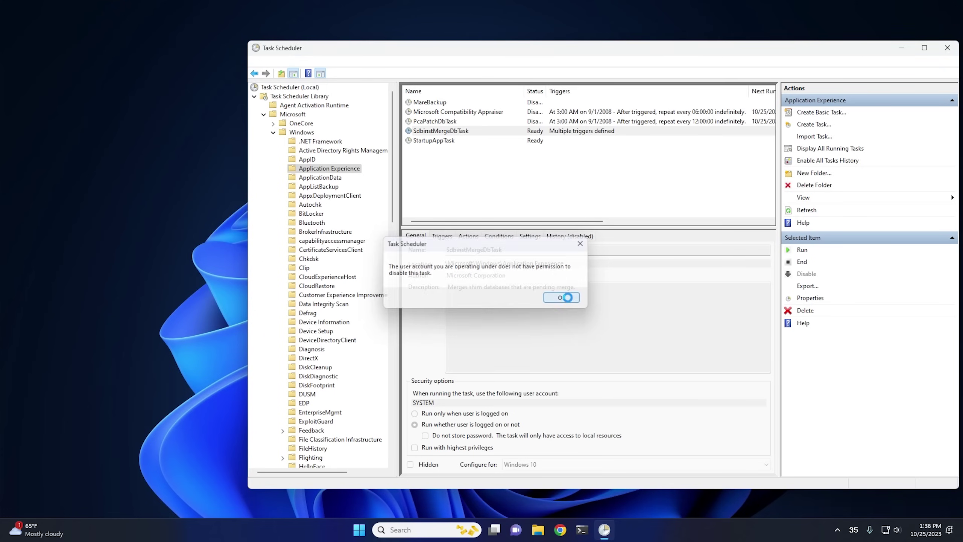
{"action": "left_click", "coordinate": [804, 310]}
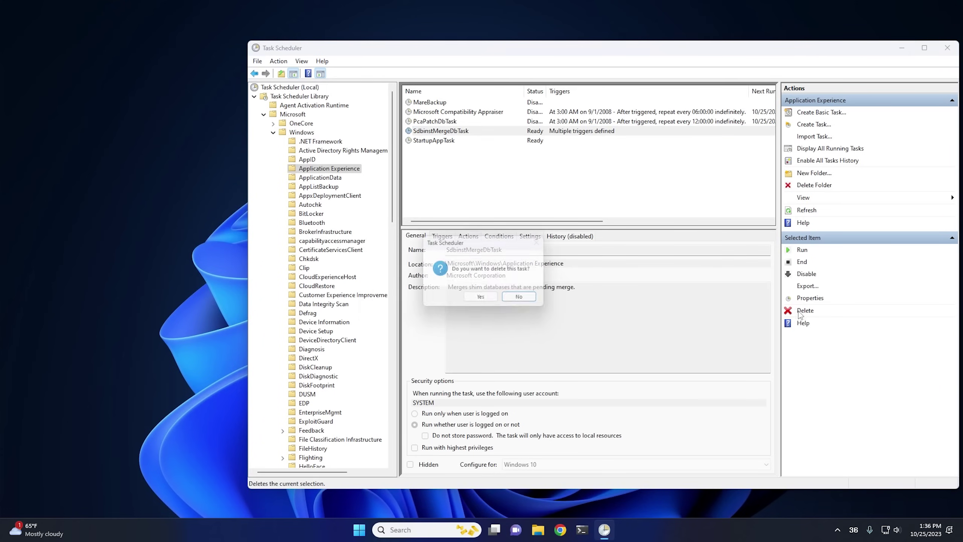
{"action": "left_click", "coordinate": [482, 298]}
- Disable the StartupAppTask task in the Application Experience folder
{"action": "key", "text": "Down"}
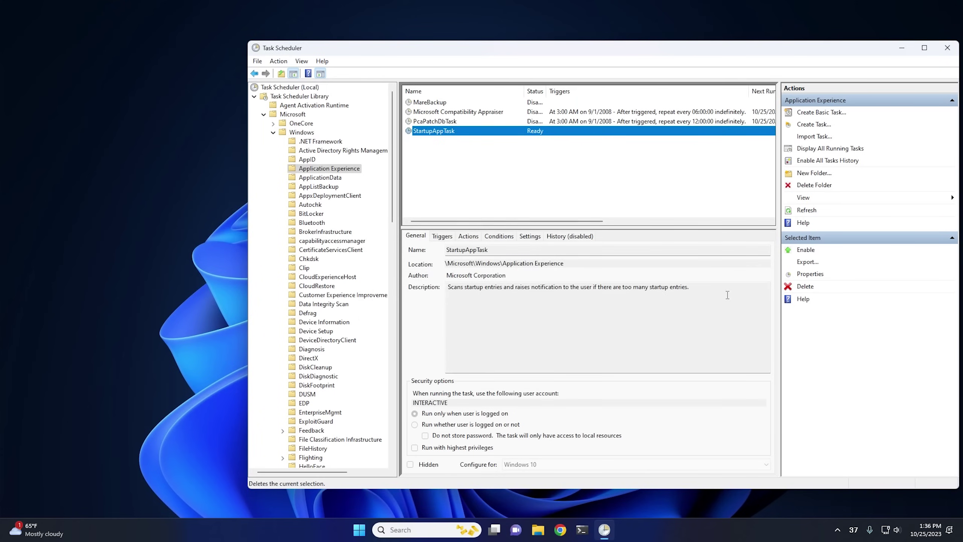
{"action": "left_click", "coordinate": [806, 274]}
{"action": "left_click", "coordinate": [306, 169]}
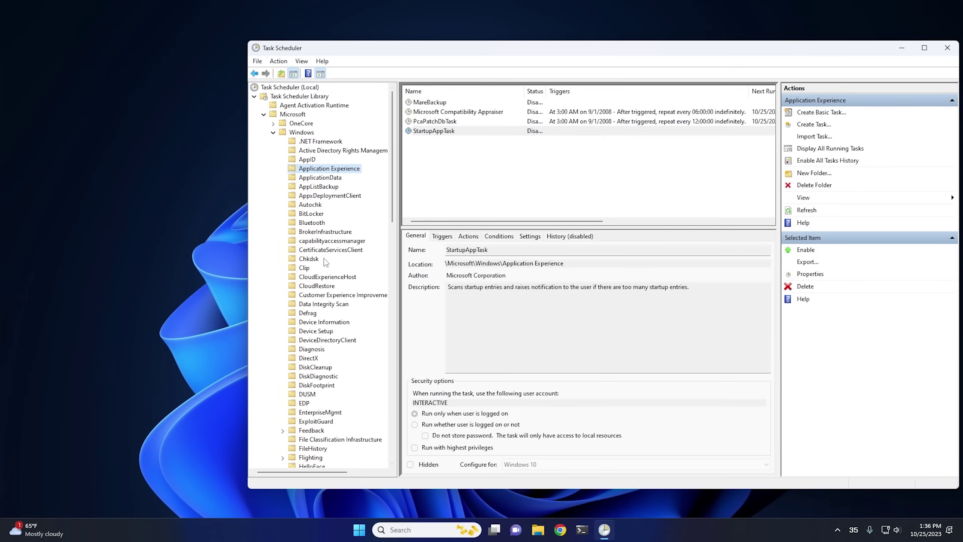
- Disable the Consolidator and UsbCeip tasks in the Customer Experience Improvement Program folder
{"action": "left_click", "coordinate": [350, 297]}
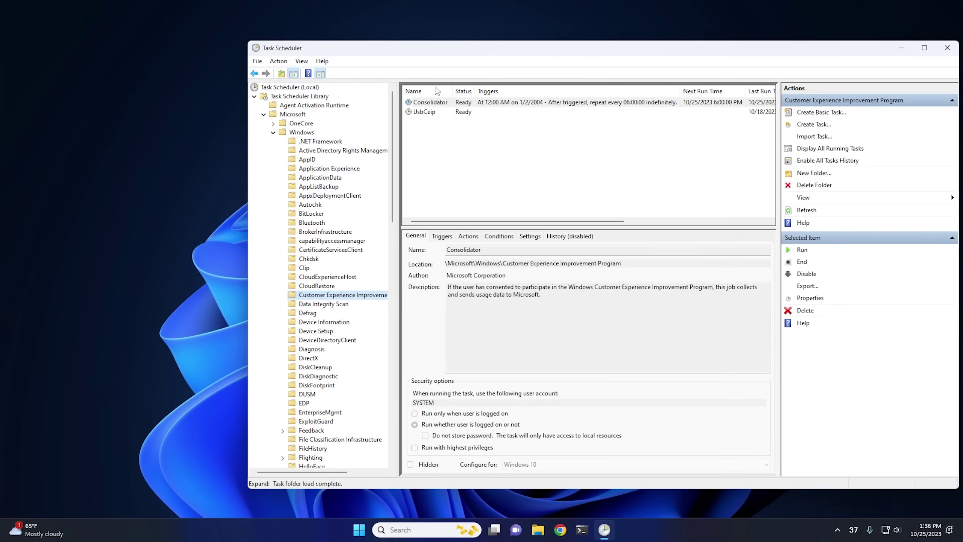
{"action": "left_click", "coordinate": [430, 106]}
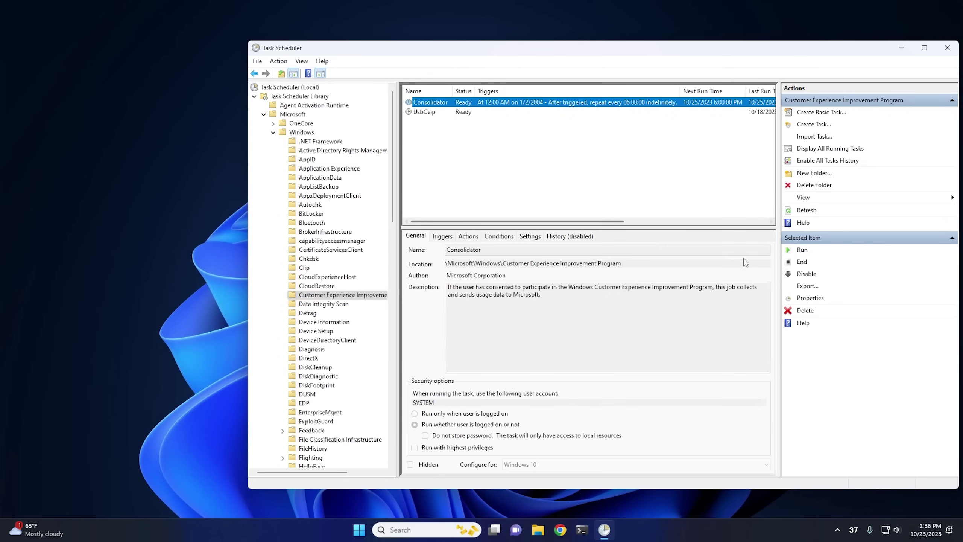
{"action": "left_click", "coordinate": [805, 273]}
{"action": "left_click", "coordinate": [485, 111]}
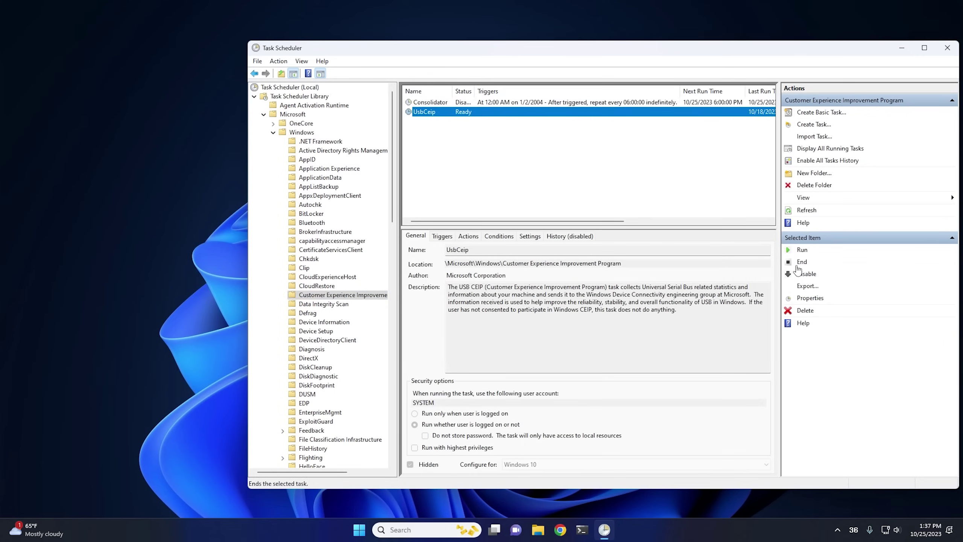
{"action": "left_click", "coordinate": [806, 273]}
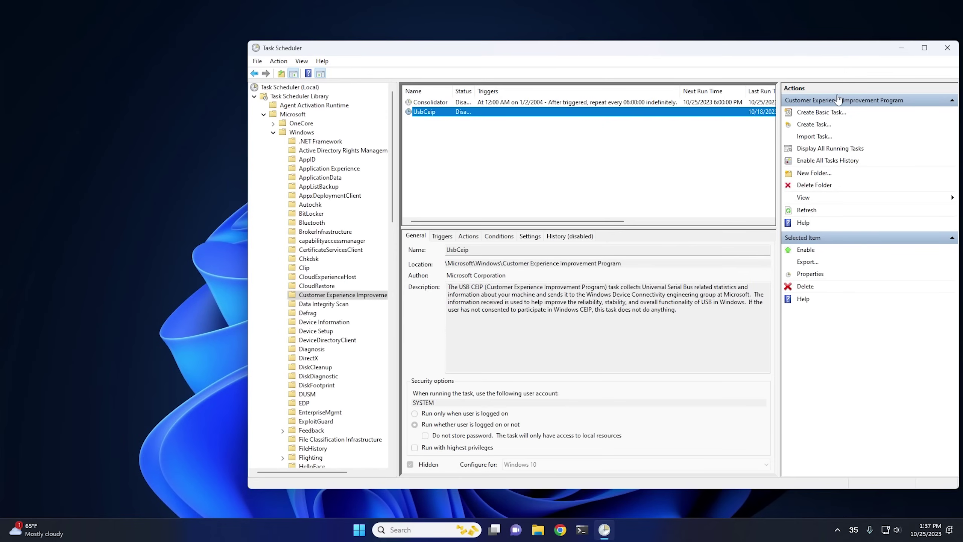
- Close Task Scheduler, open the Services console, and move its window to the middle of the desktop
{"action": "left_click", "coordinate": [947, 47]}
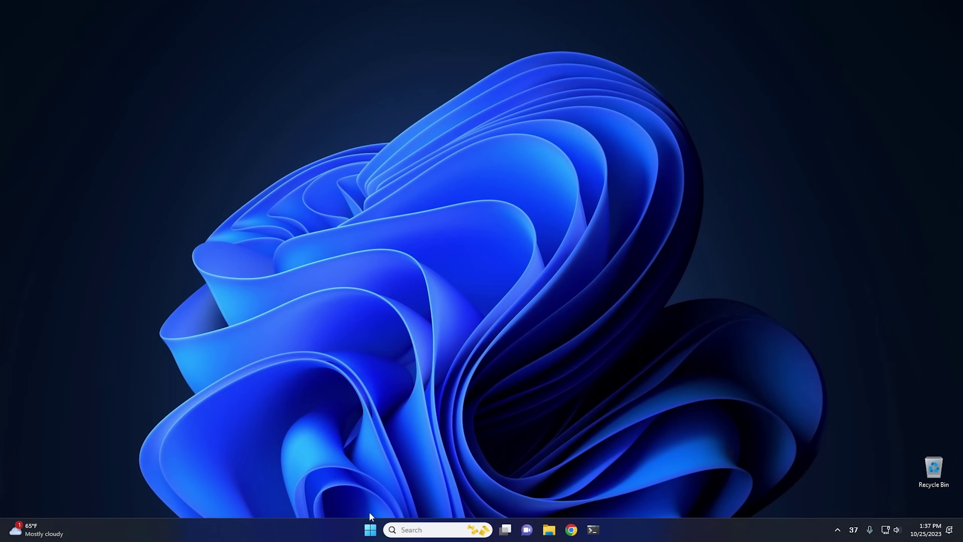
{"action": "left_click", "coordinate": [367, 535]}
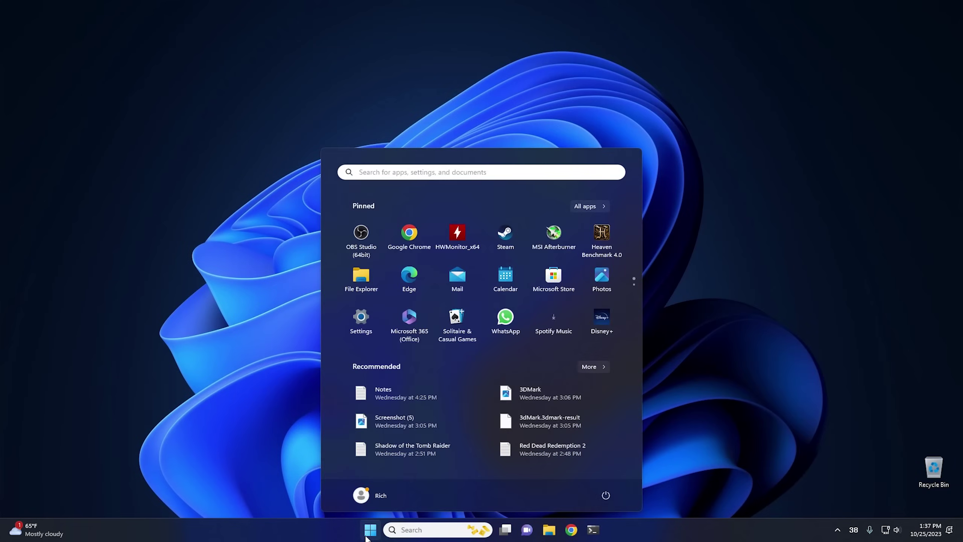
{"action": "type", "text": "serv"}
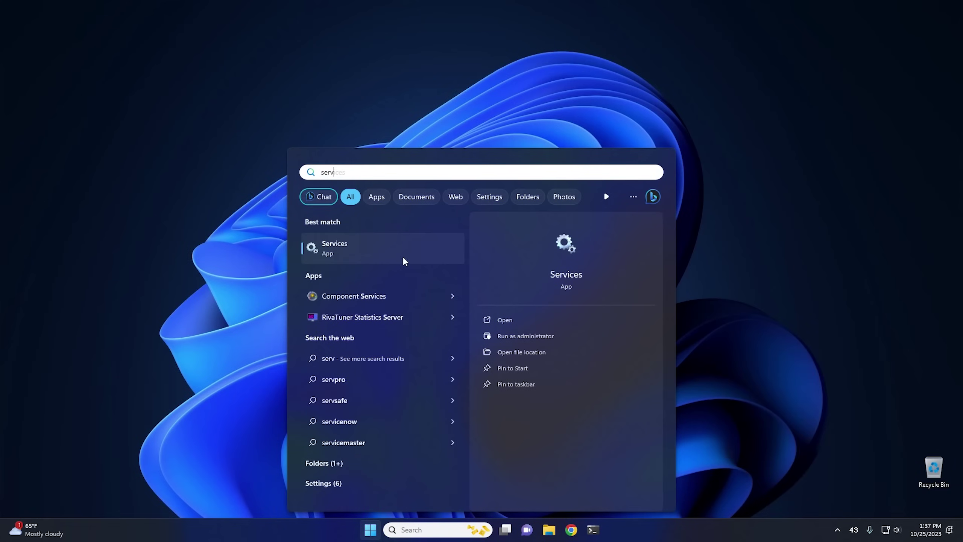
{"action": "left_click", "coordinate": [403, 258]}
{"action": "left_click_drag", "start_coordinate": [689, 160], "coordinate": [439, 108]}
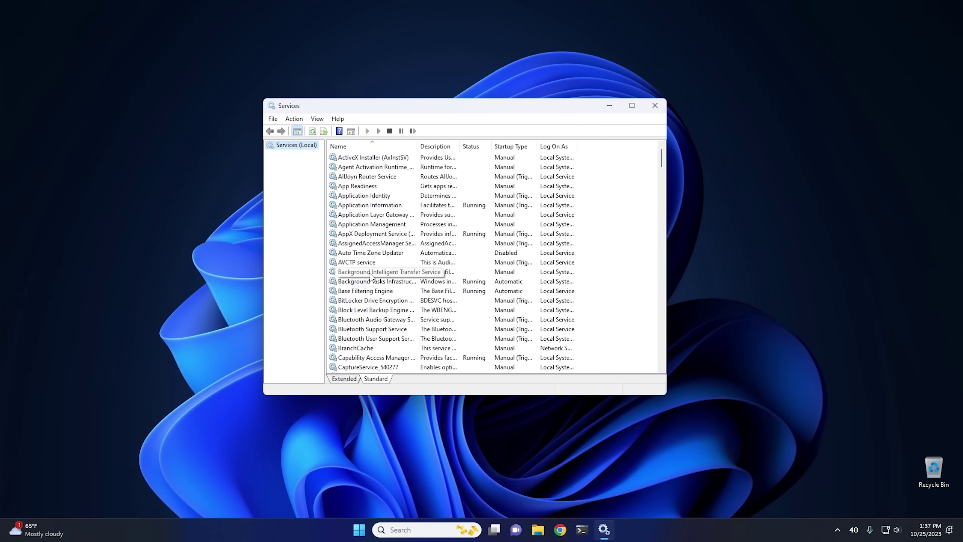
- Set the Connected User Experiences and Telemetry service's startup type to Disabled, and stop the service
{"action": "scroll", "coordinate": [370, 276], "scroll_direction": "down", "scroll_amount": 2}
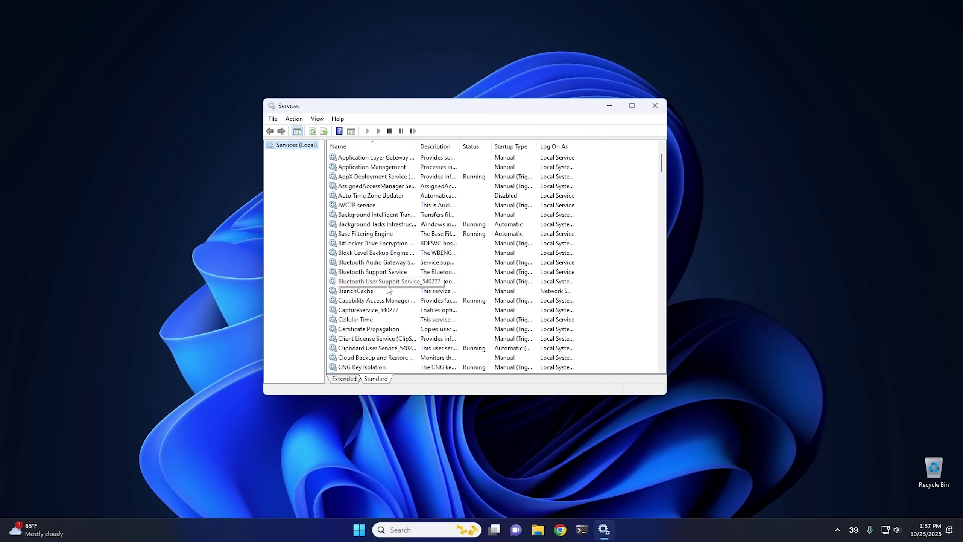
{"action": "scroll", "coordinate": [384, 294], "scroll_direction": "down", "scroll_amount": 3}
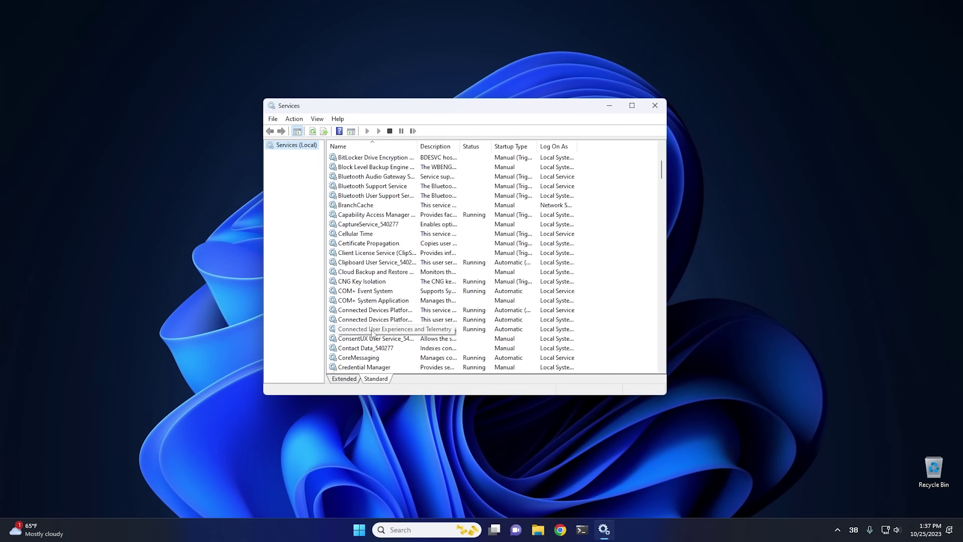
{"action": "left_click", "coordinate": [380, 333]}
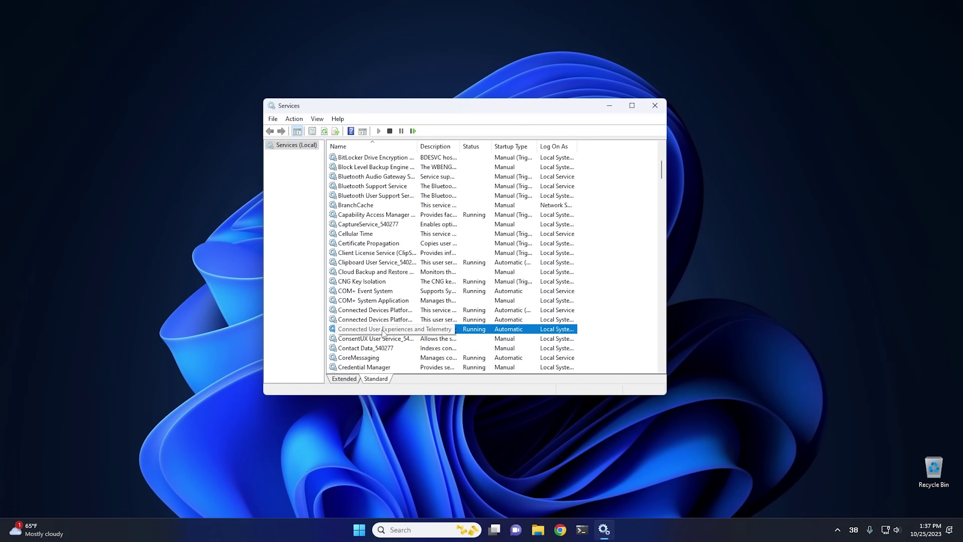
{"action": "double_click", "coordinate": [358, 330]}
{"action": "left_click", "coordinate": [444, 243]}
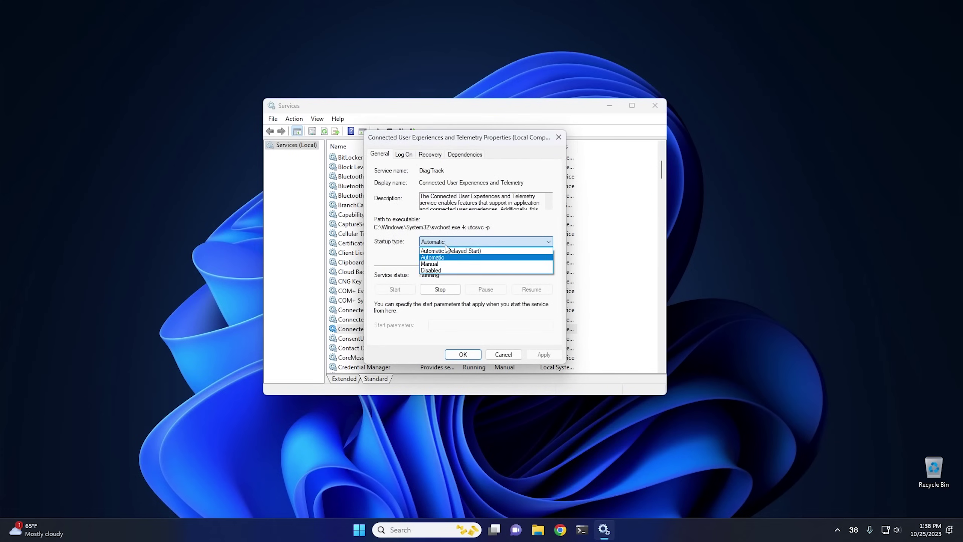
{"action": "left_click", "coordinate": [448, 273]}
{"action": "left_click", "coordinate": [439, 289]}
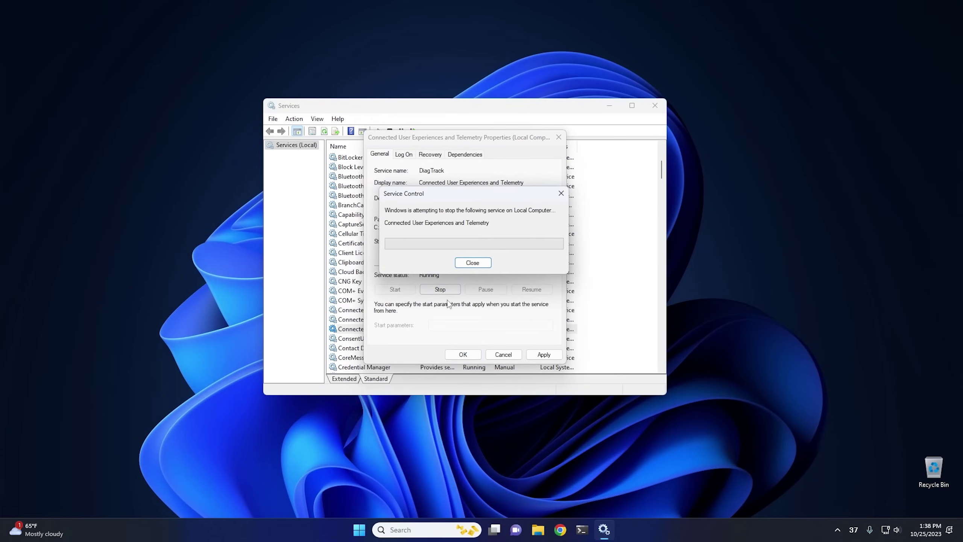
{"action": "left_click", "coordinate": [462, 354]}
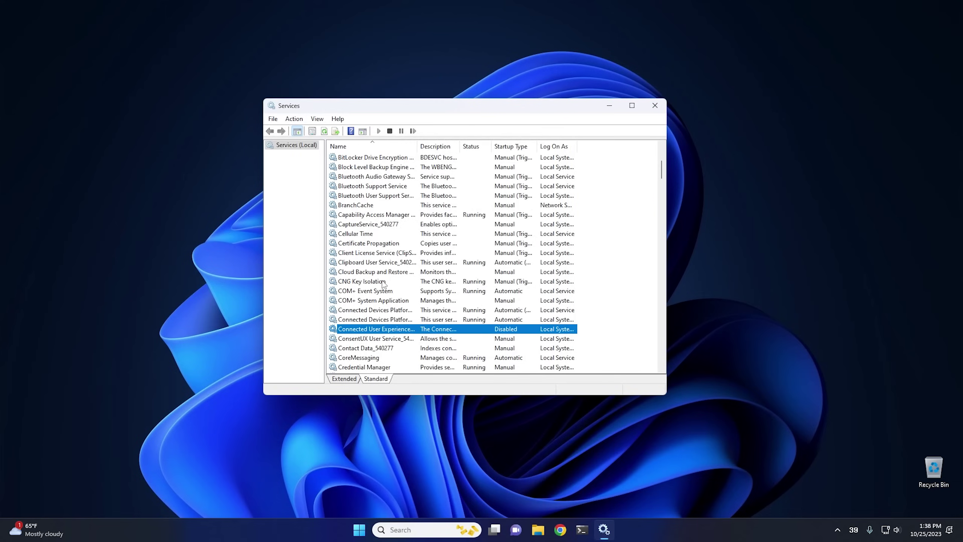
- Set the Xbox Accessory Management Service's startup type to Disabled
{"action": "scroll", "coordinate": [382, 283], "scroll_direction": "down", "scroll_amount": 12}
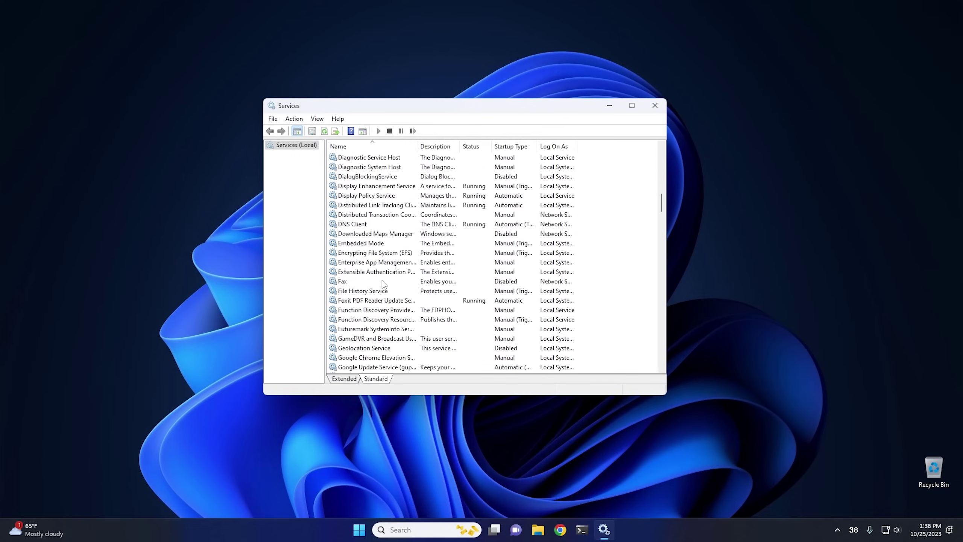
{"action": "scroll", "coordinate": [383, 283], "scroll_direction": "down", "scroll_amount": 16}
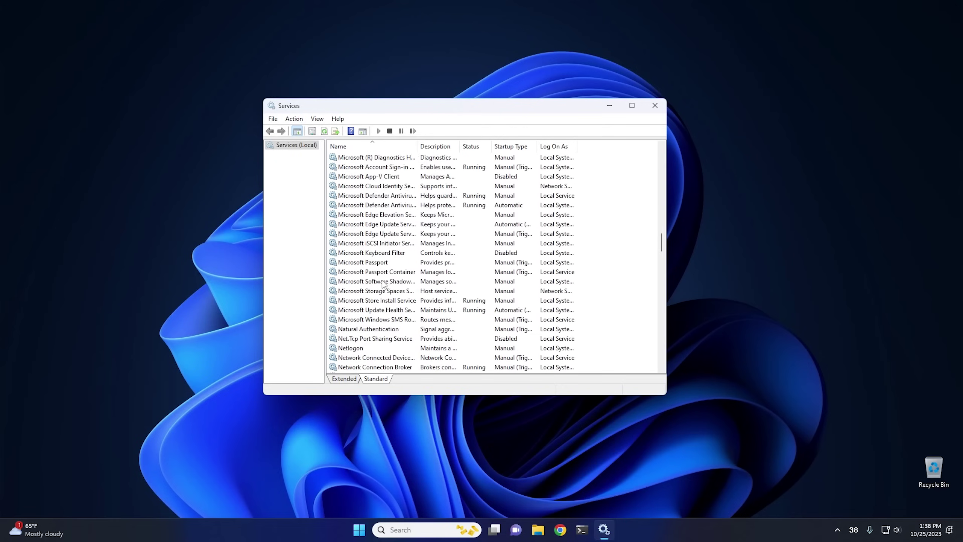
{"action": "scroll", "coordinate": [383, 284], "scroll_direction": "down", "scroll_amount": 16}
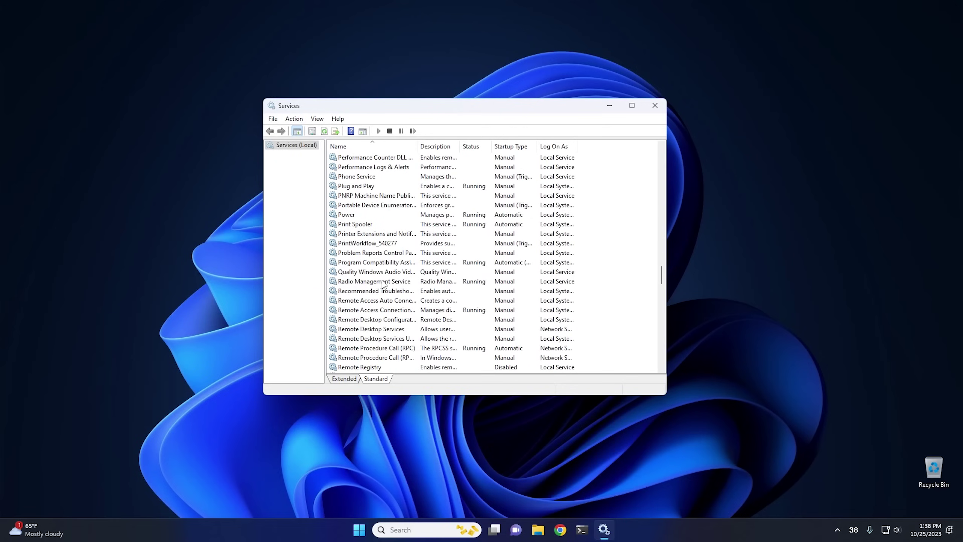
{"action": "scroll", "coordinate": [383, 283], "scroll_direction": "down", "scroll_amount": 7}
{"action": "scroll", "coordinate": [383, 284], "scroll_direction": "down", "scroll_amount": 5}
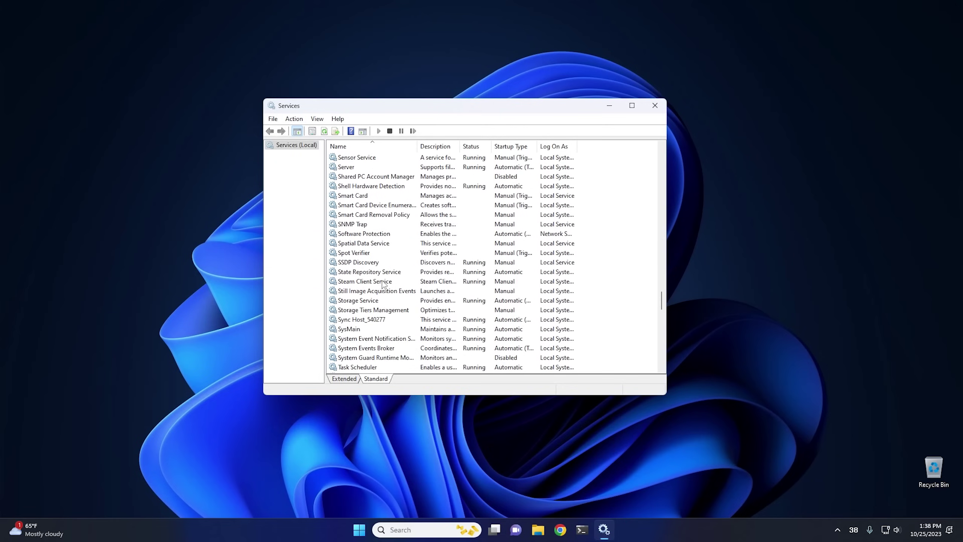
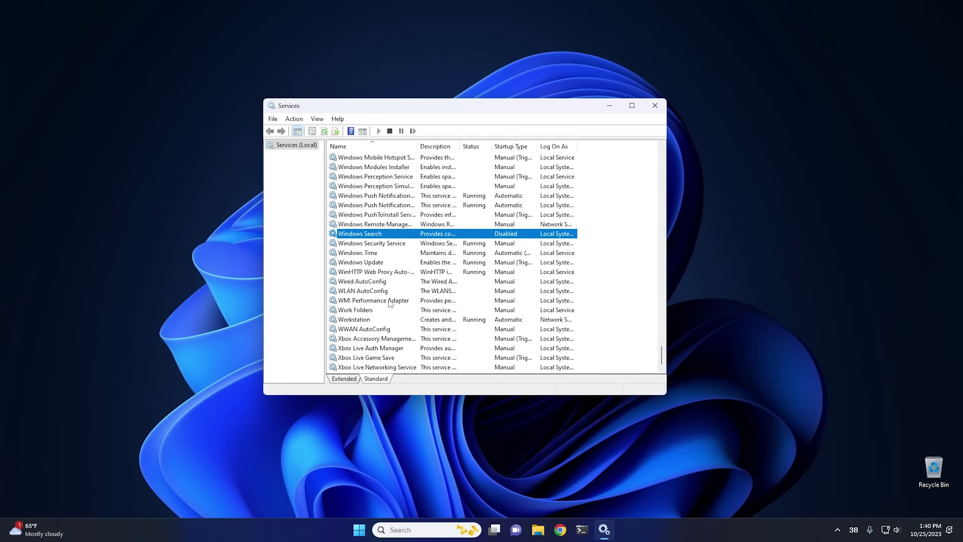
{"action": "left_click", "coordinate": [360, 337]}
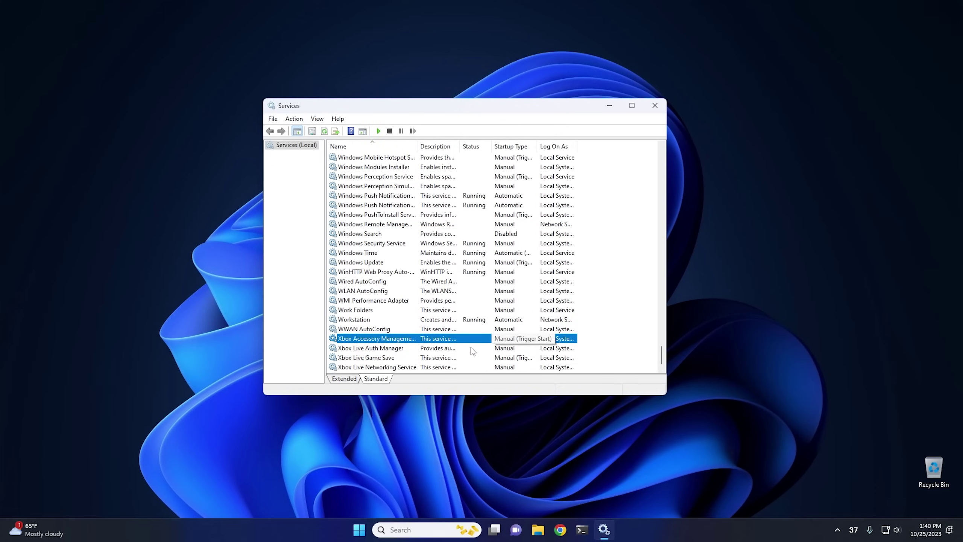
{"action": "double_click", "coordinate": [364, 341]}
{"action": "left_click", "coordinate": [439, 244]}
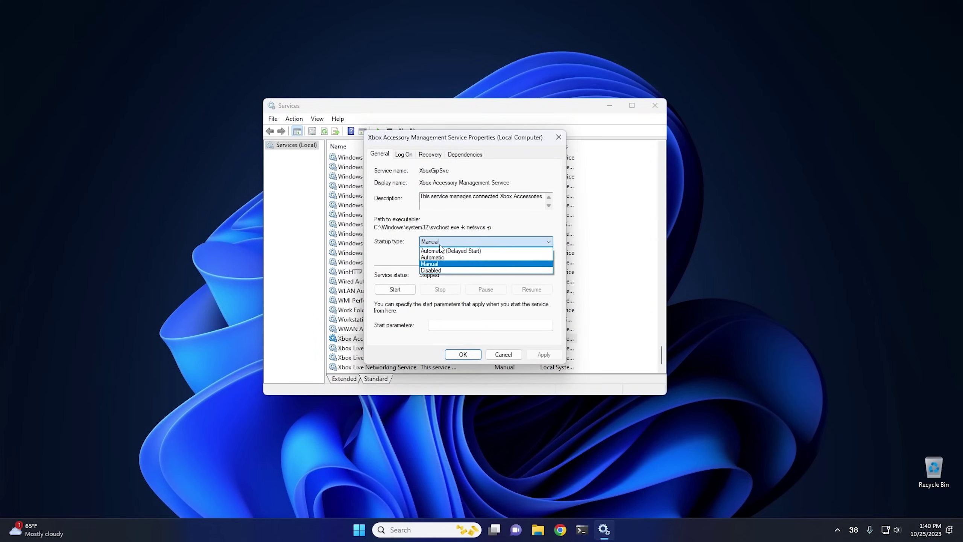
{"action": "left_click", "coordinate": [441, 270]}
{"action": "left_click", "coordinate": [463, 355]}
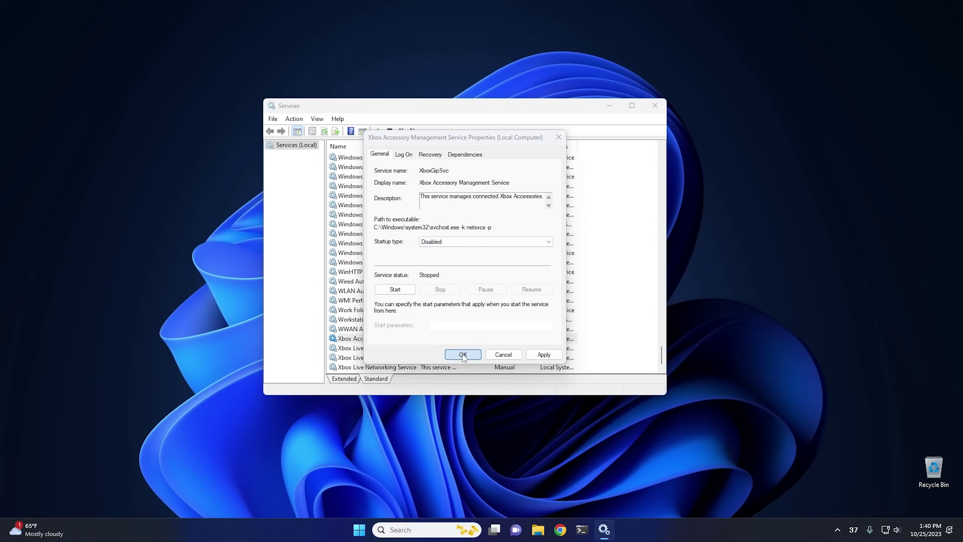
- Set the startup type of the Xbox Live Auth Manager and Xbox Live Game Save services to Disabled
{"action": "double_click", "coordinate": [350, 348]}
{"action": "left_click", "coordinate": [448, 245]}
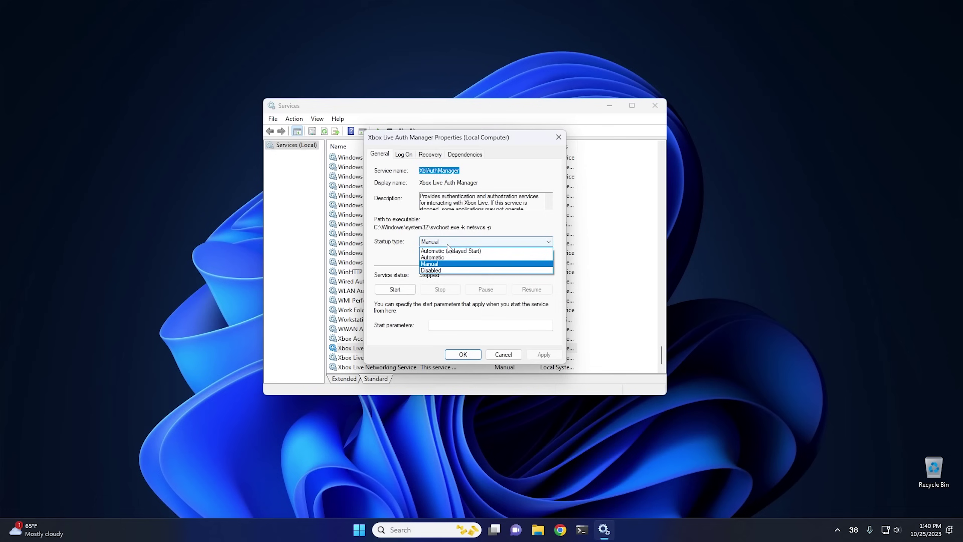
{"action": "left_click", "coordinate": [453, 270]}
{"action": "left_click", "coordinate": [461, 355]}
{"action": "double_click", "coordinate": [370, 359]}
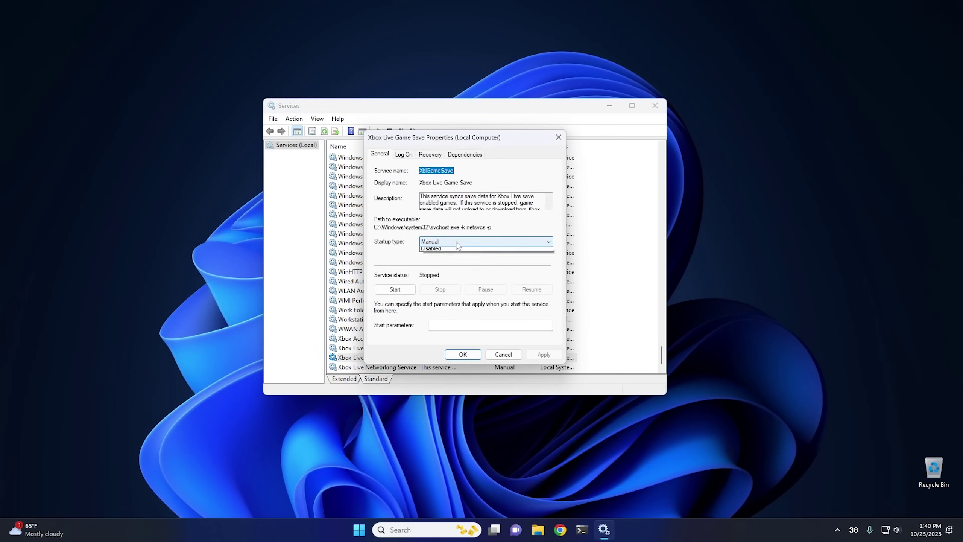
{"action": "left_click", "coordinate": [458, 243]}
{"action": "left_click", "coordinate": [455, 271]}
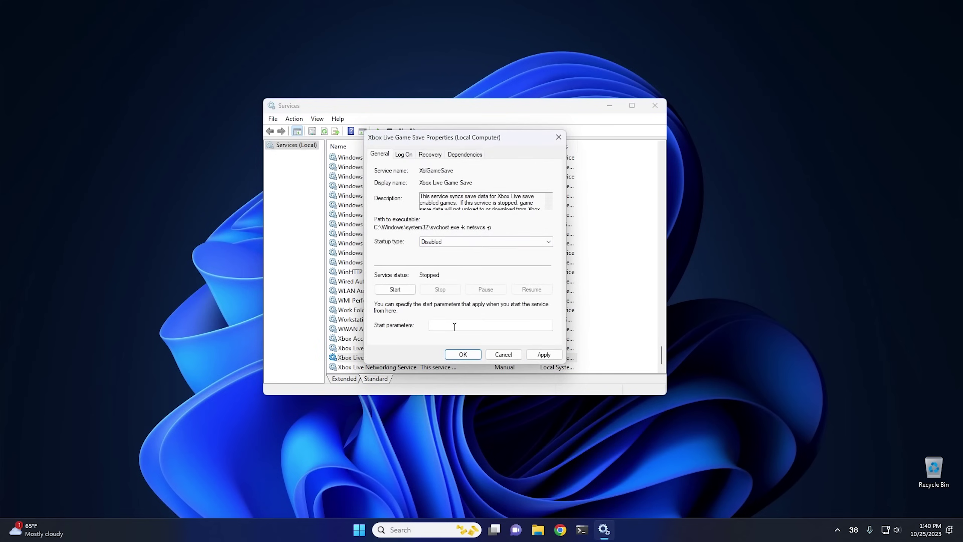
{"action": "left_click", "coordinate": [462, 354]}
- Set the Xbox Live Networking Service's startup type to Disabled, and close the Services console
{"action": "left_click", "coordinate": [378, 367]}
{"action": "double_click", "coordinate": [379, 367]}
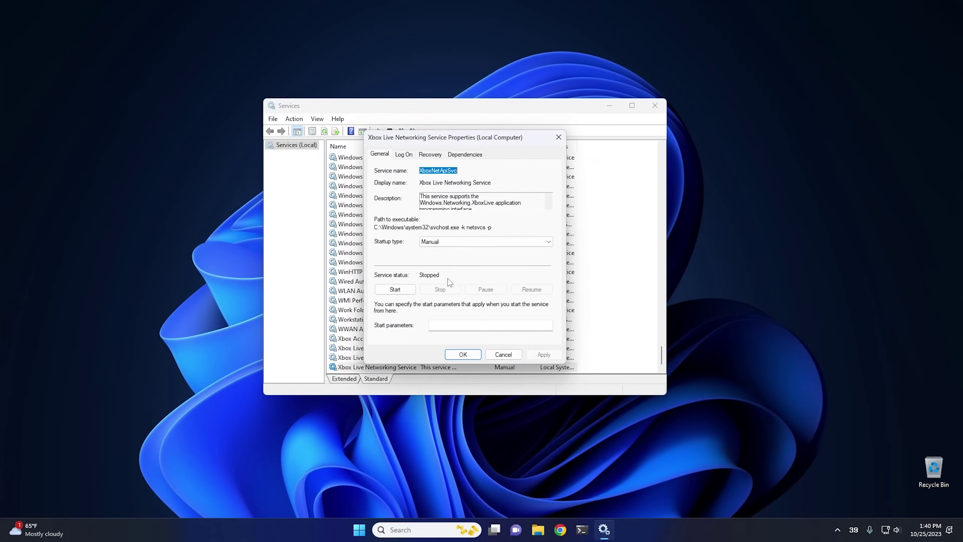
{"action": "left_click", "coordinate": [459, 242]}
{"action": "left_click", "coordinate": [447, 274]}
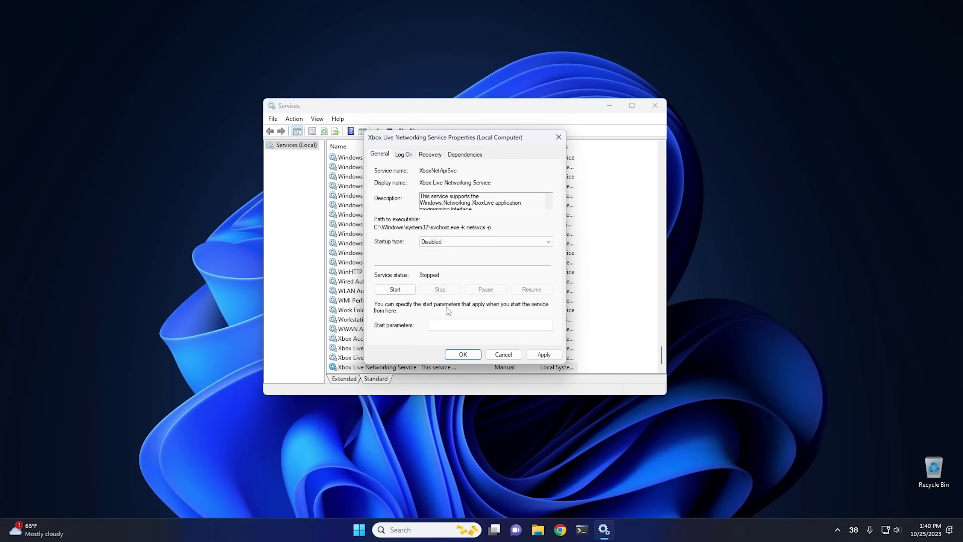
{"action": "left_click", "coordinate": [463, 354]}
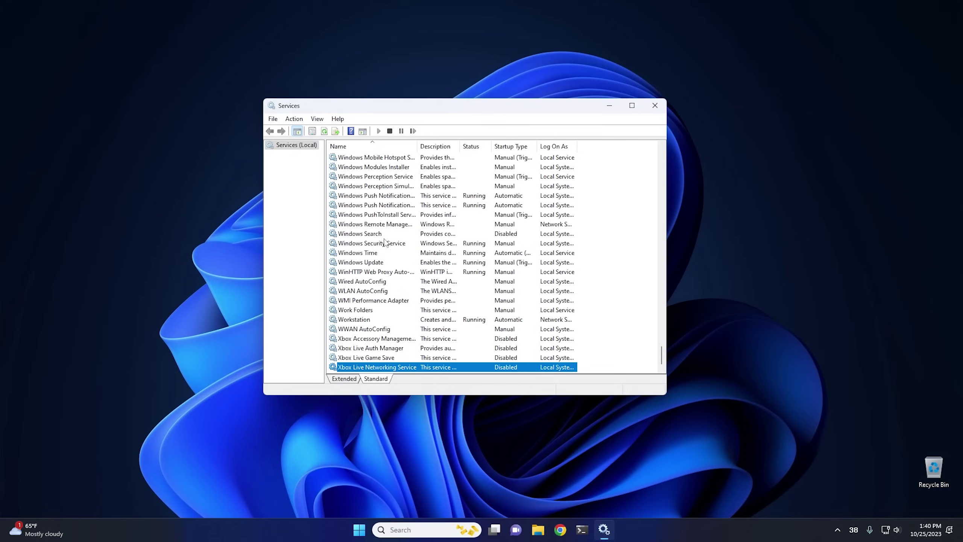
{"action": "left_click", "coordinate": [655, 108]}
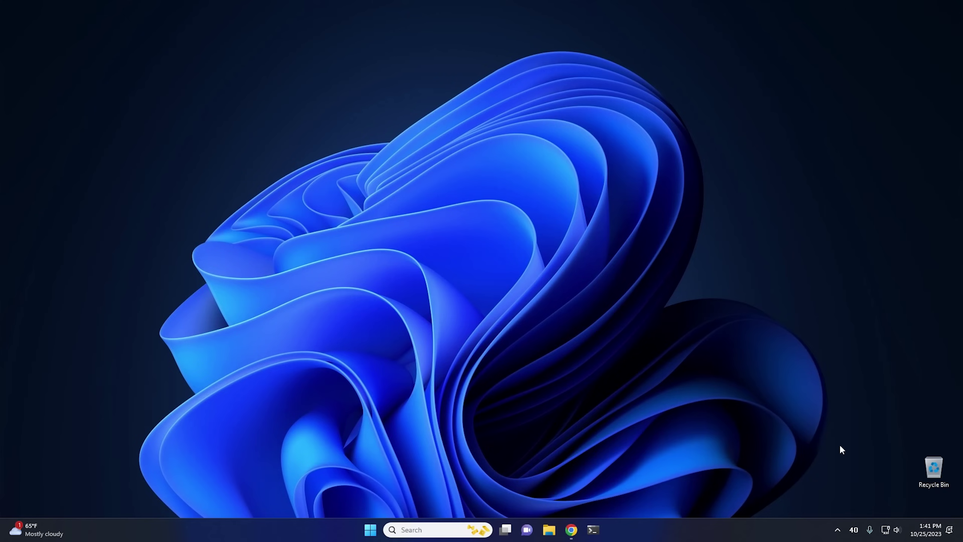
- Bring up the Steam window from the background apps, look at its store page, and close the window
{"action": "left_click", "coordinate": [838, 530]}
{"action": "left_click", "coordinate": [836, 479]}
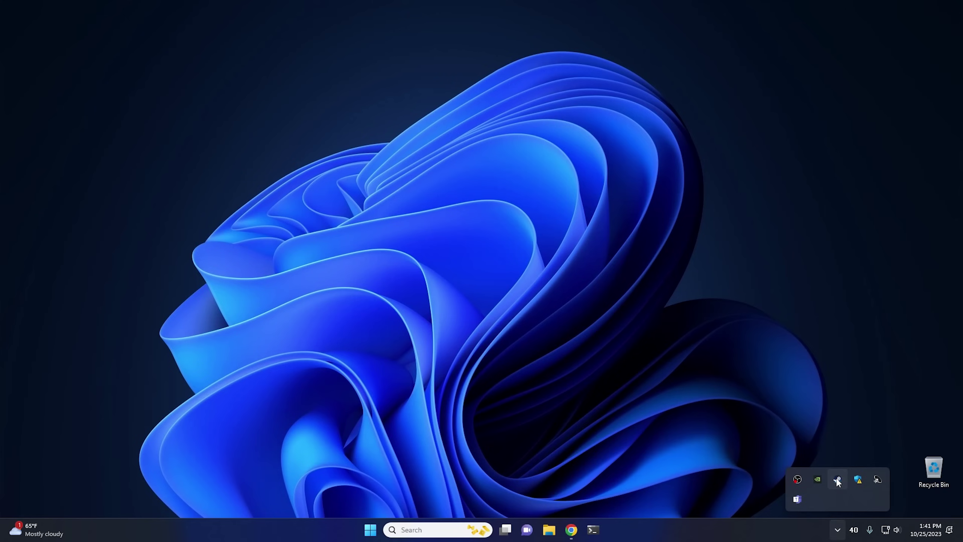
{"action": "left_click_drag", "start_coordinate": [584, 93], "coordinate": [469, 90]}
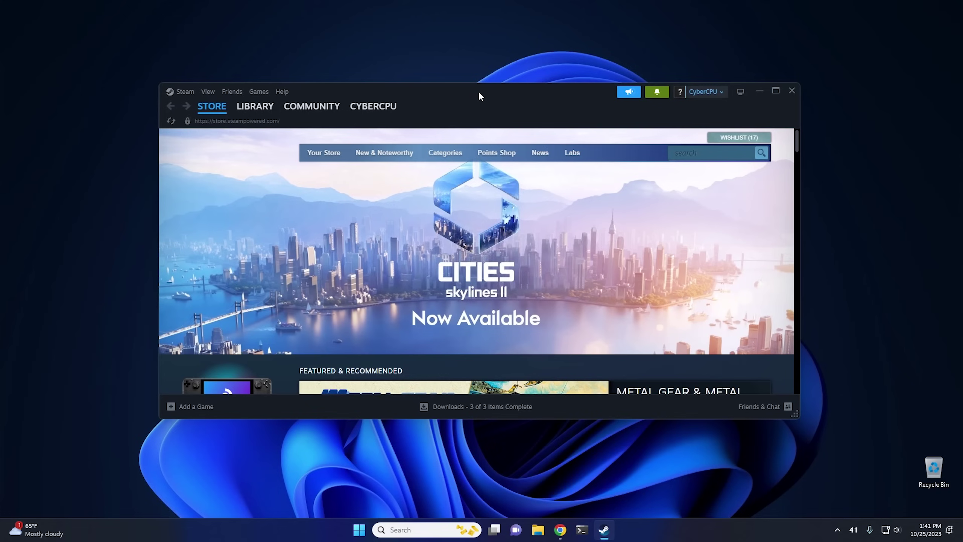
{"action": "left_click", "coordinate": [790, 93]}
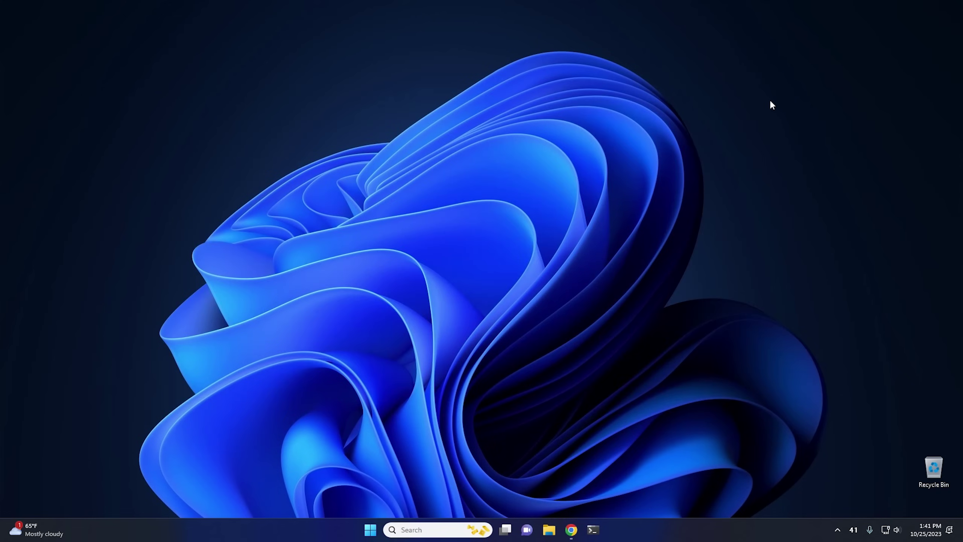
- Switch to Chrome, view the MSI Afterburner, NVCleanstall and Heaven benchmark download pages, and minimize the browser
{"action": "left_click", "coordinate": [571, 529]}
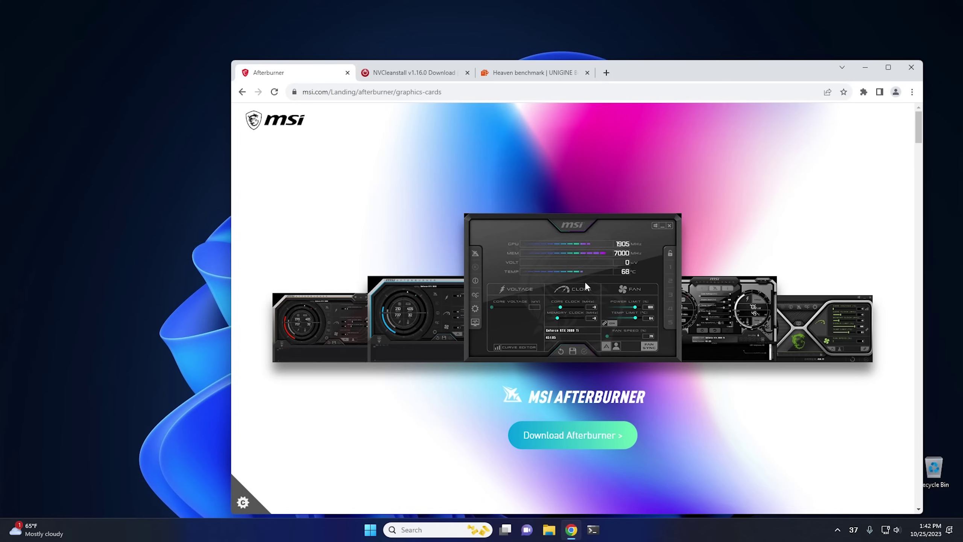
{"action": "left_click", "coordinate": [414, 73]}
{"action": "mouse_move", "coordinate": [524, 252]}
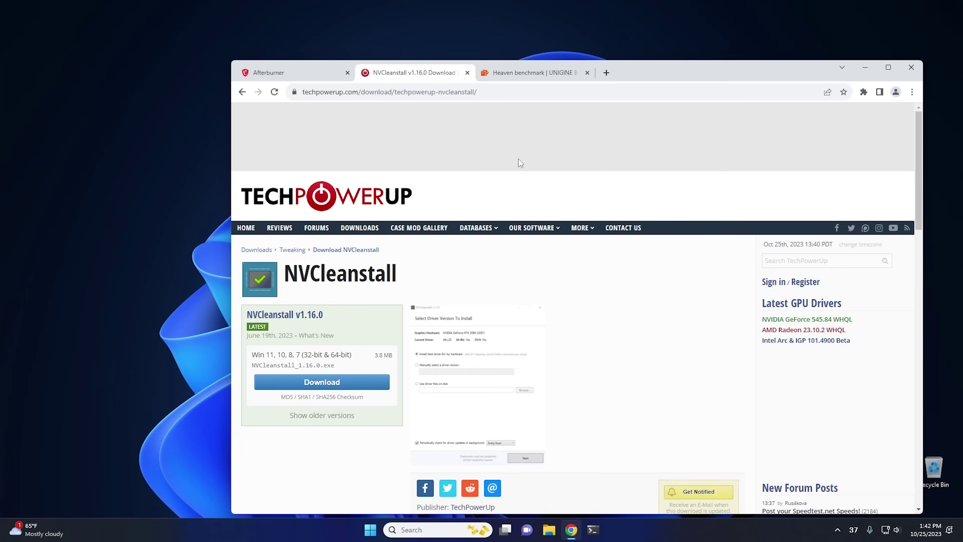
{"action": "left_click", "coordinate": [531, 73]}
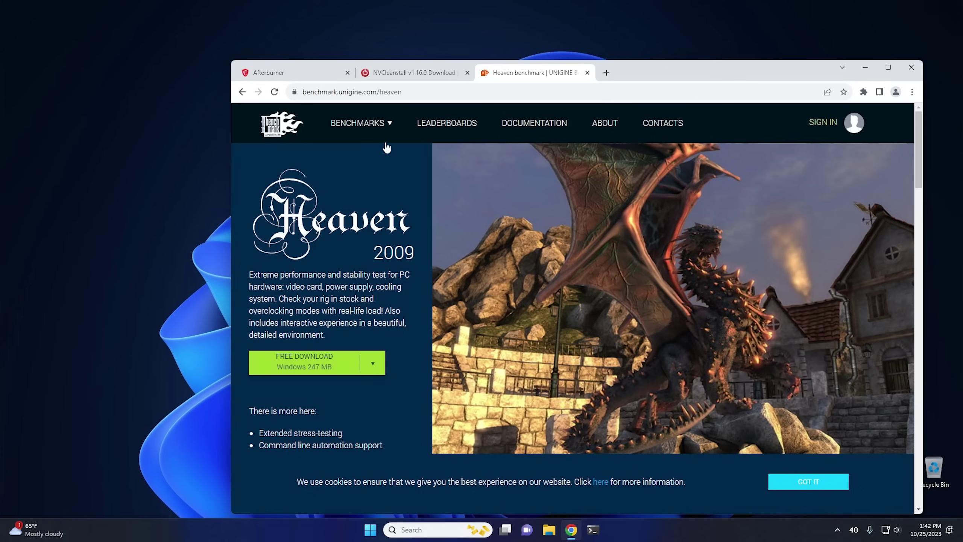
{"action": "left_click", "coordinate": [297, 75]}
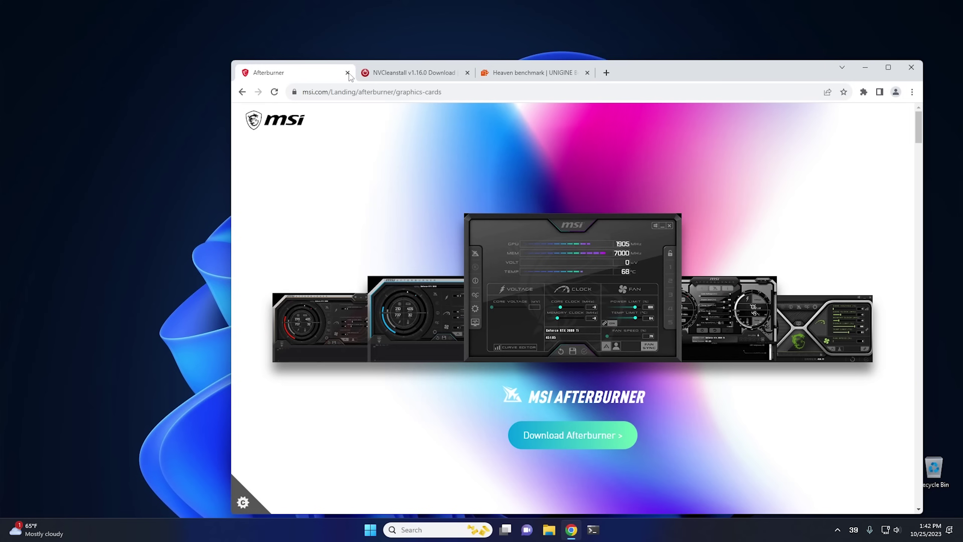
{"action": "left_click", "coordinate": [510, 74]}
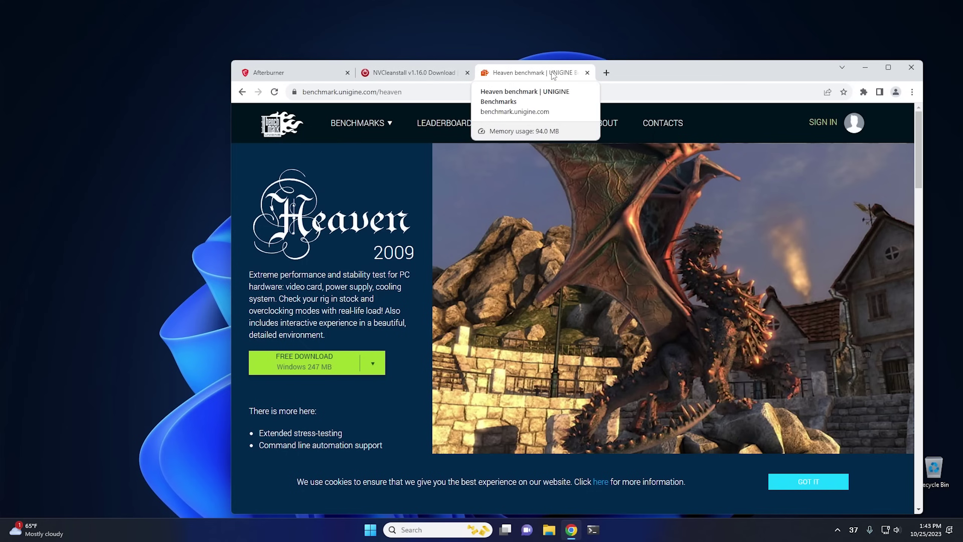
{"action": "left_click", "coordinate": [386, 75]}
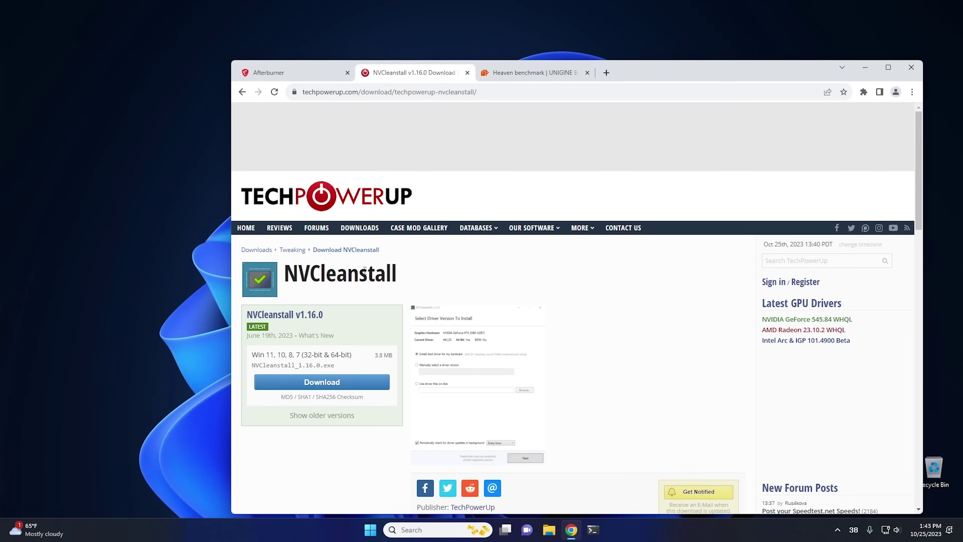
{"action": "left_click", "coordinate": [866, 68]}
- Run NVCleanstall_1.16.0 from the Downloads folder and allow it to make changes to the device
{"action": "left_click", "coordinate": [548, 529]}
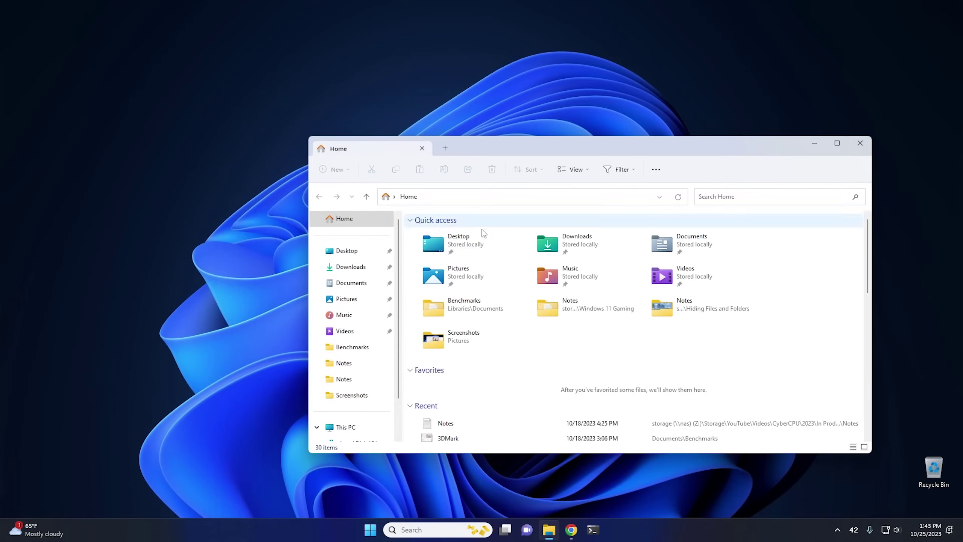
{"action": "double_click", "coordinate": [572, 249]}
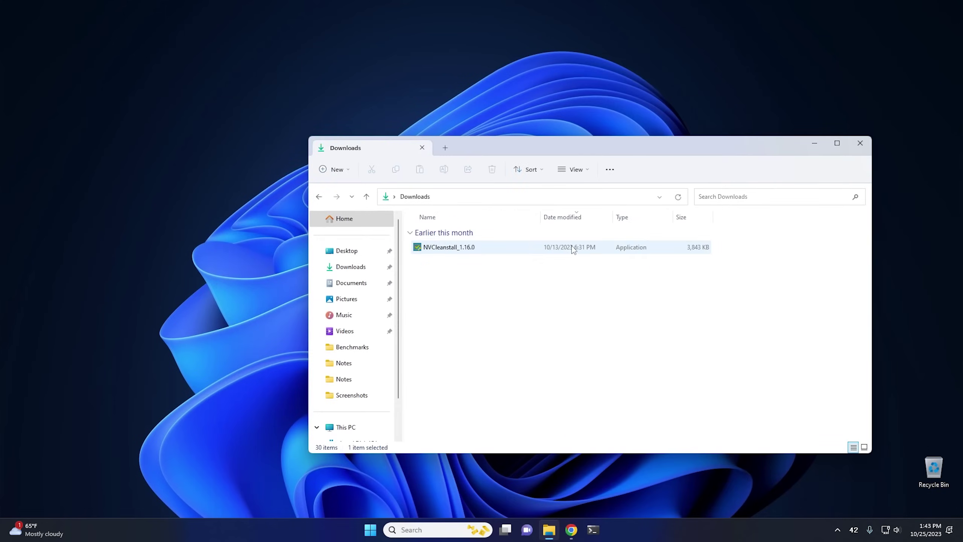
{"action": "double_click", "coordinate": [450, 249]}
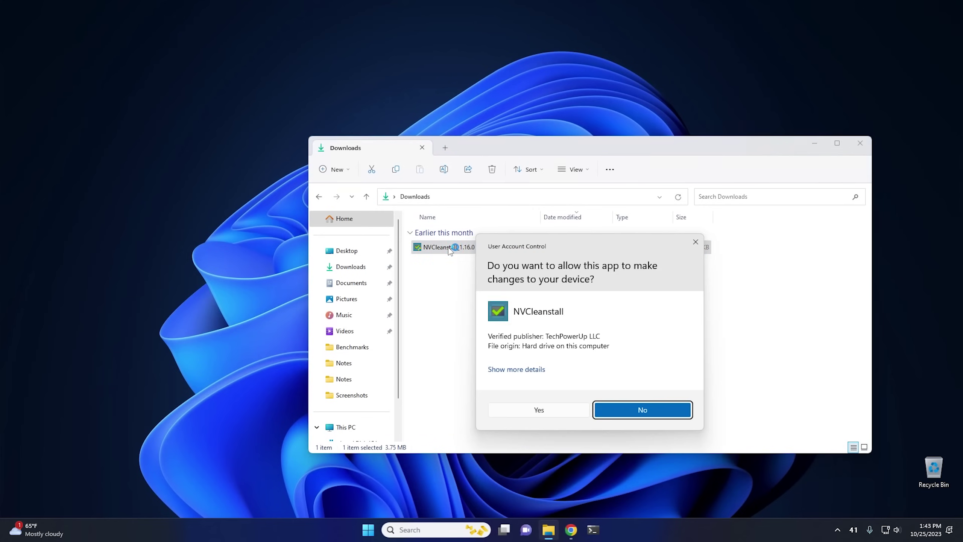
{"action": "left_click", "coordinate": [537, 409]}
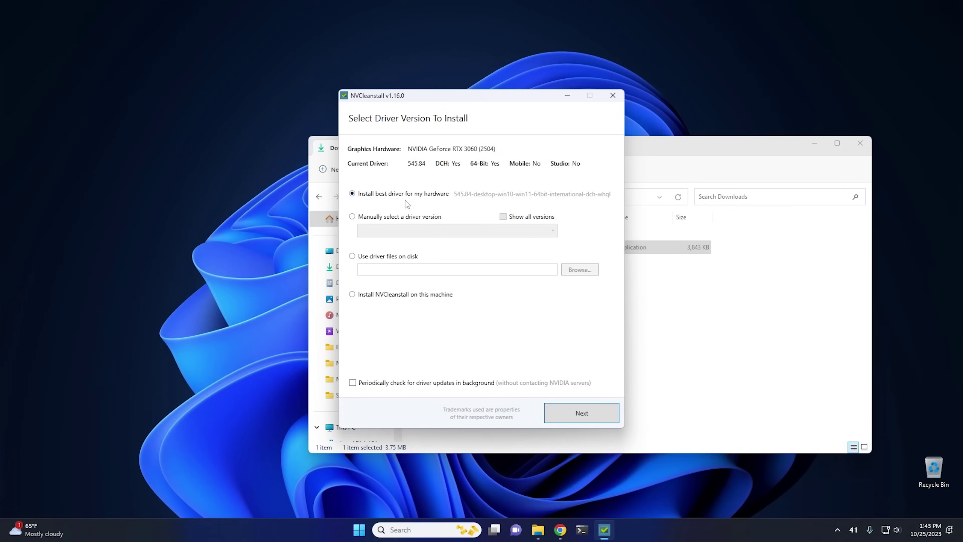
- Try manually selecting desktop driver version 537.58, and return to the option that installs the best driver for the hardware
{"action": "left_click", "coordinate": [368, 218]}
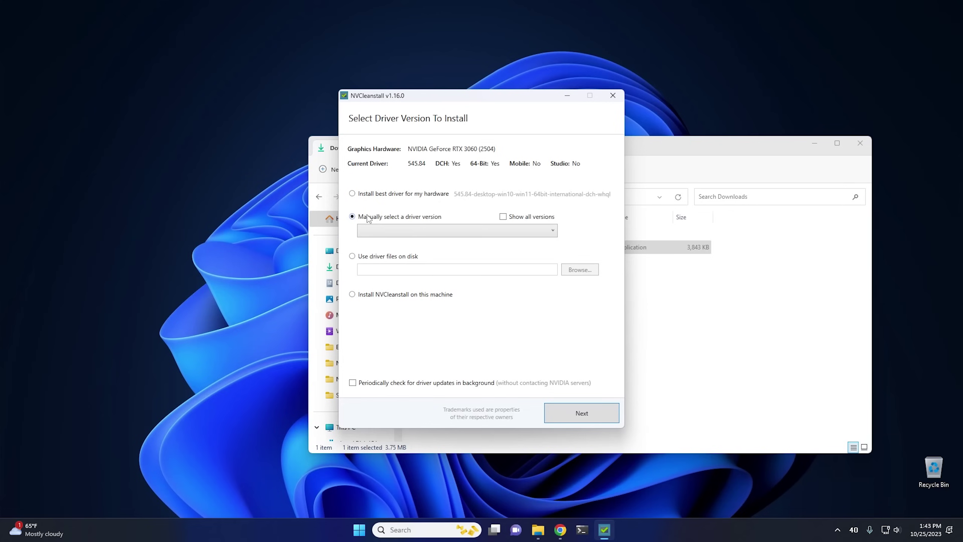
{"action": "left_click", "coordinate": [432, 232]}
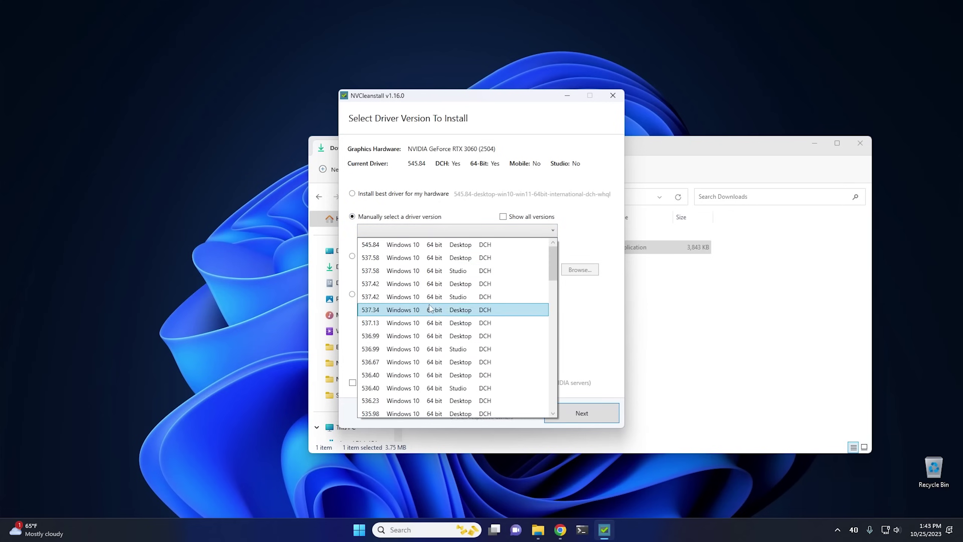
{"action": "left_click", "coordinate": [420, 258]}
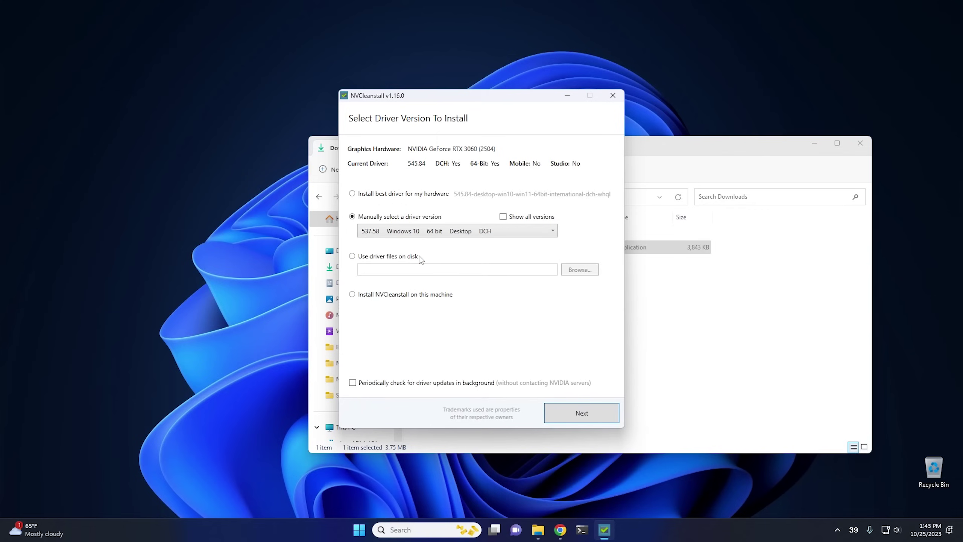
{"action": "left_click", "coordinate": [414, 195]}
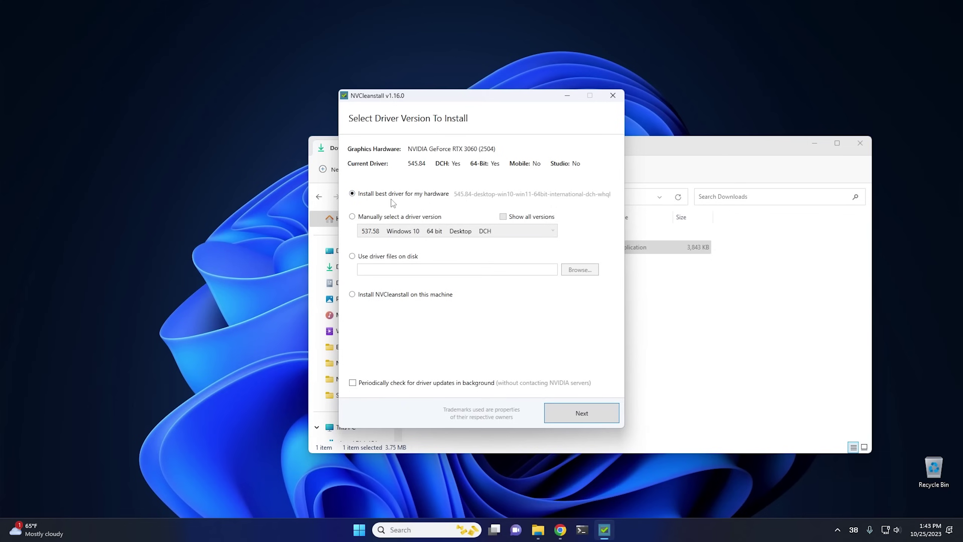
- Proceed with the best driver, add PhysX and HD Audio via HDMI to the components, and continue to the installation tweaks
{"action": "left_click", "coordinate": [595, 412]}
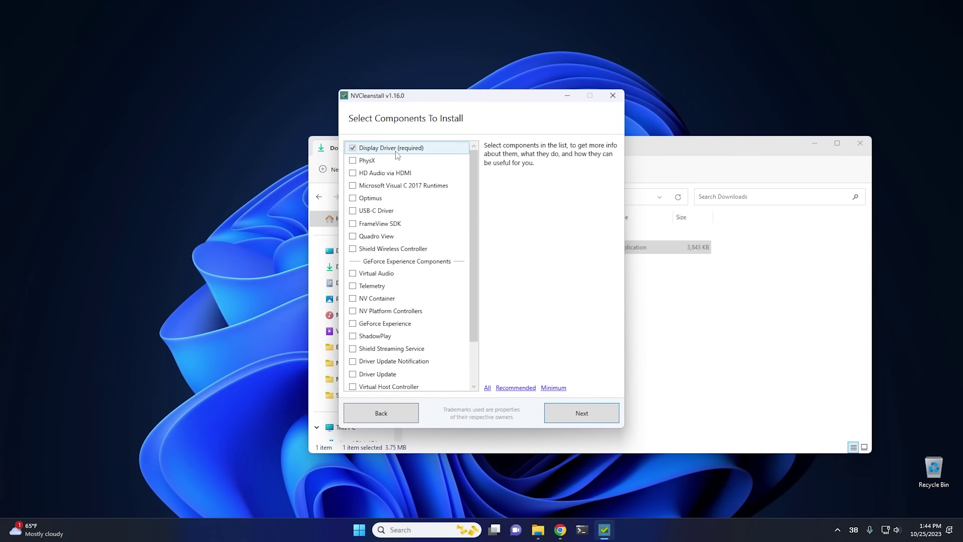
{"action": "left_click", "coordinate": [366, 161]}
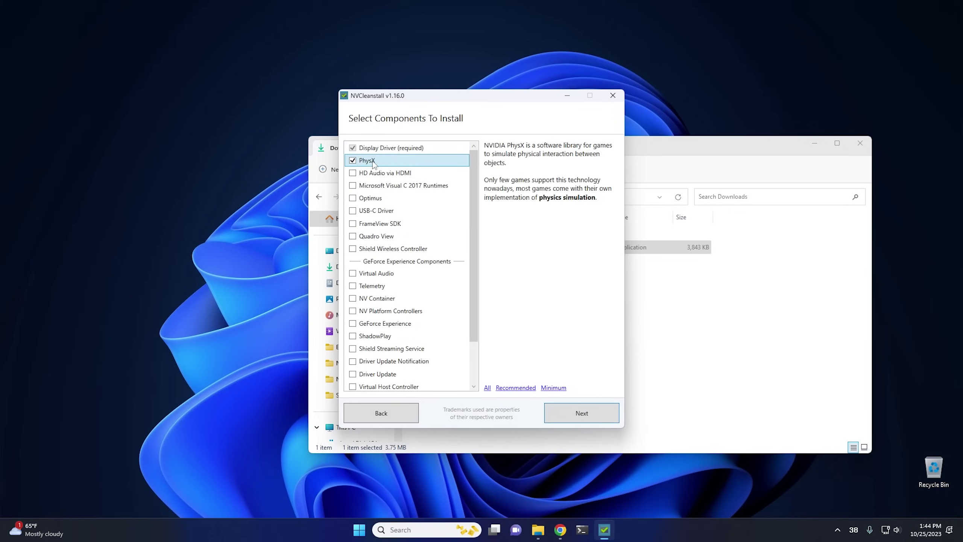
{"action": "left_click", "coordinate": [354, 175]}
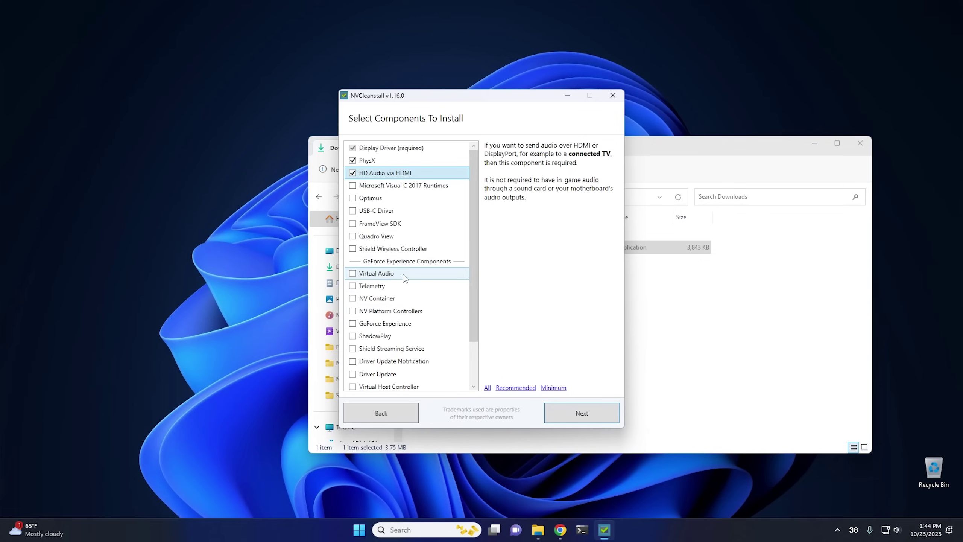
{"action": "left_click_drag", "start_coordinate": [476, 319], "coordinate": [479, 351]}
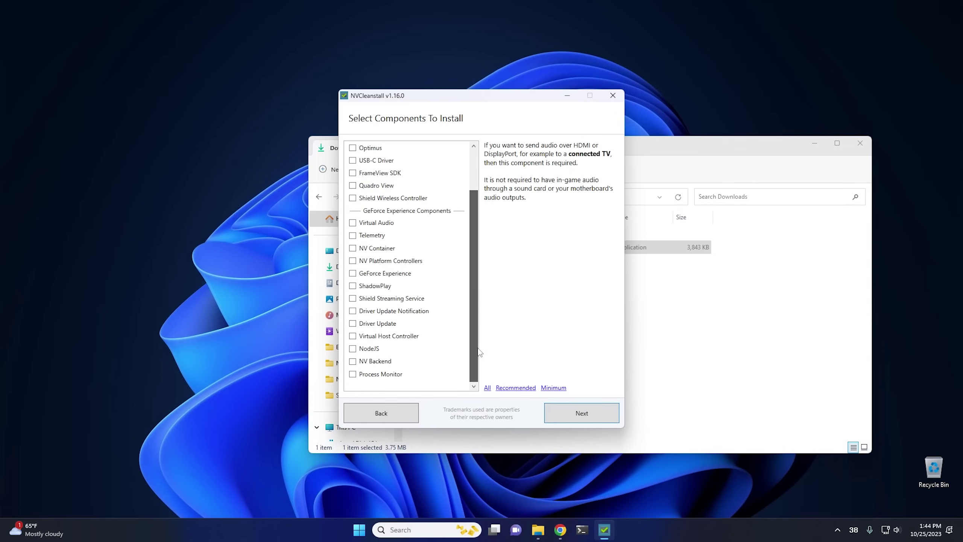
{"action": "scroll", "coordinate": [478, 318], "scroll_direction": "up", "scroll_amount": 2}
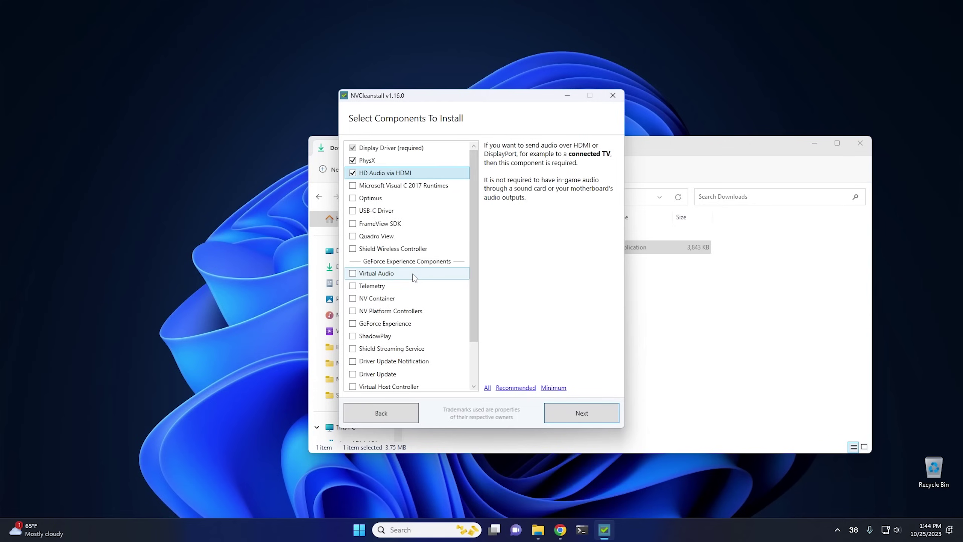
{"action": "left_click", "coordinate": [598, 411]}
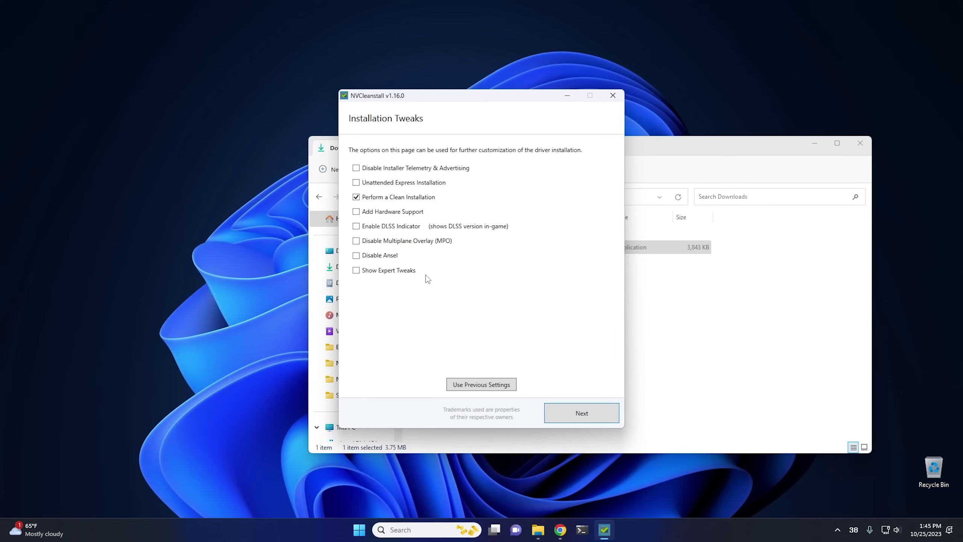
- Prepare the customized driver installer with the expert tweak Enable Message Signaled Interrupts, and close NVCleanstall and File Explorer without installing
{"action": "left_click", "coordinate": [380, 271]}
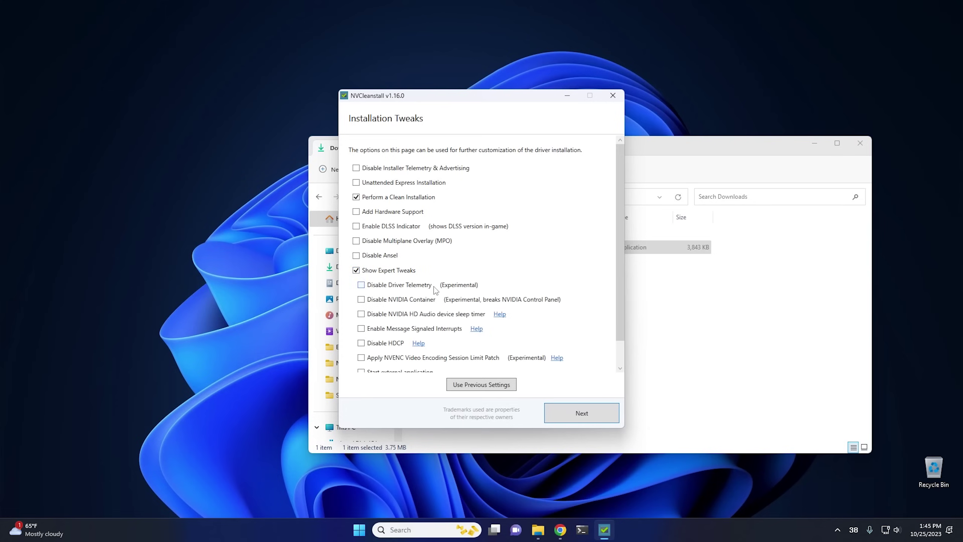
{"action": "left_click", "coordinate": [406, 331]}
{"action": "scroll", "coordinate": [429, 326], "scroll_direction": "down", "scroll_amount": 2}
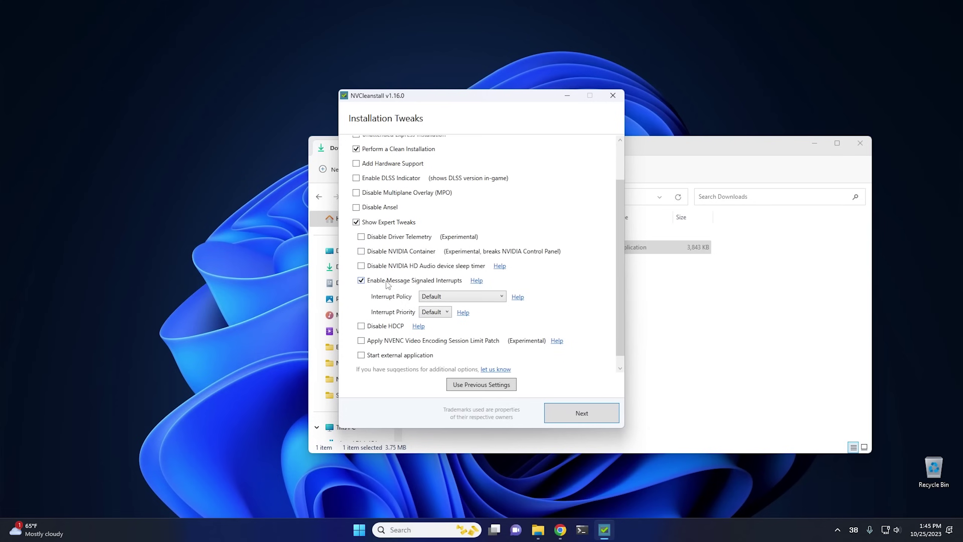
{"action": "left_click", "coordinate": [578, 413]}
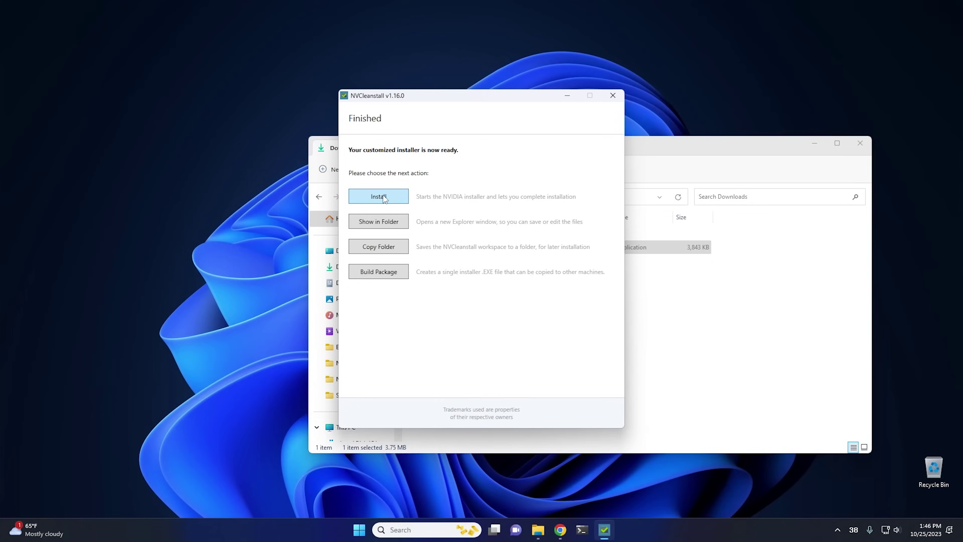
{"action": "left_click", "coordinate": [613, 95]}
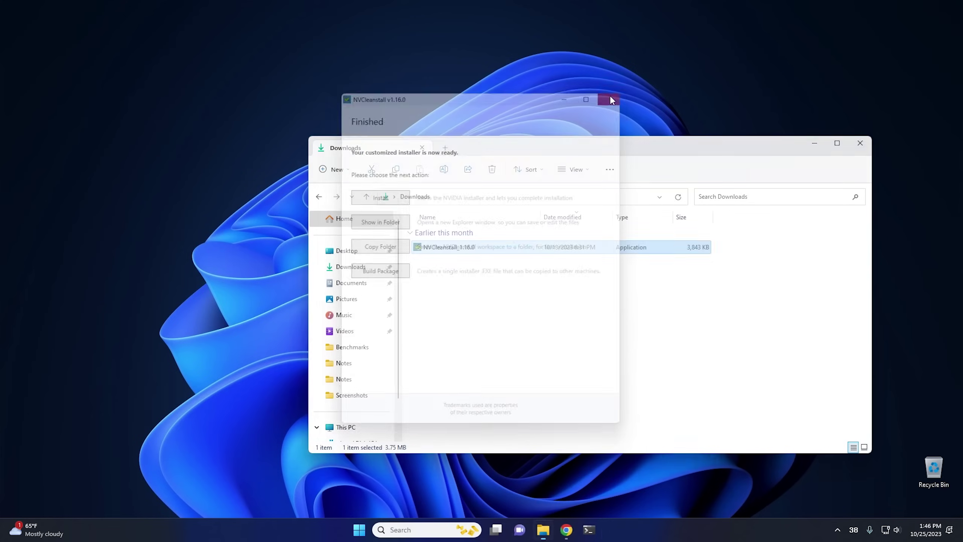
{"action": "left_click", "coordinate": [860, 143]}
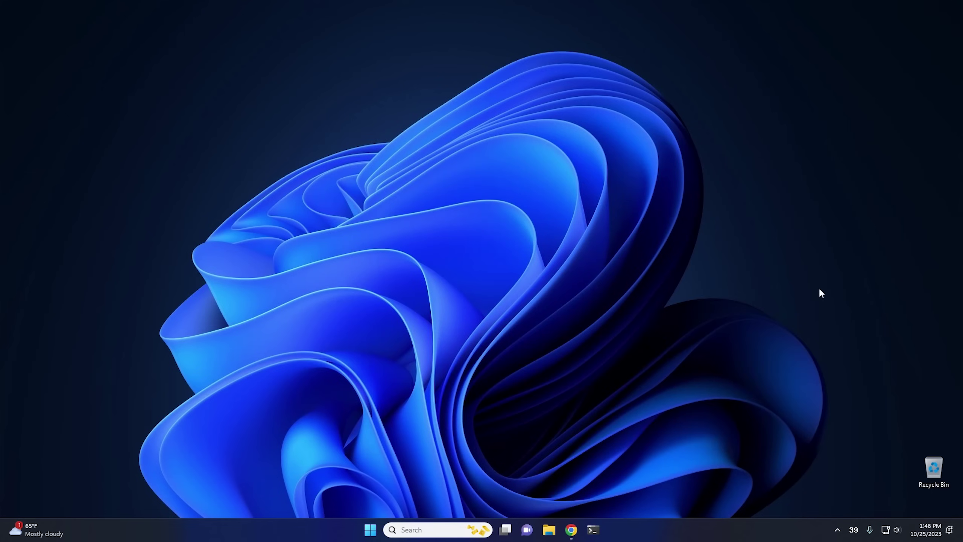
- Open the NVIDIA Control Panel's global 3D settings and set Power management mode to Prefer maximum performance
{"action": "left_click", "coordinate": [837, 529]}
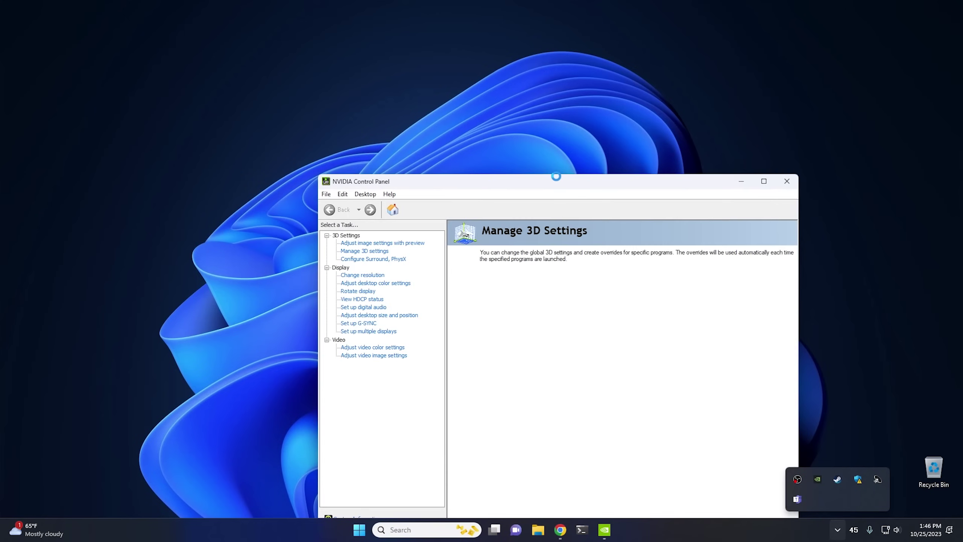
{"action": "left_click_drag", "start_coordinate": [547, 180], "coordinate": [480, 103]}
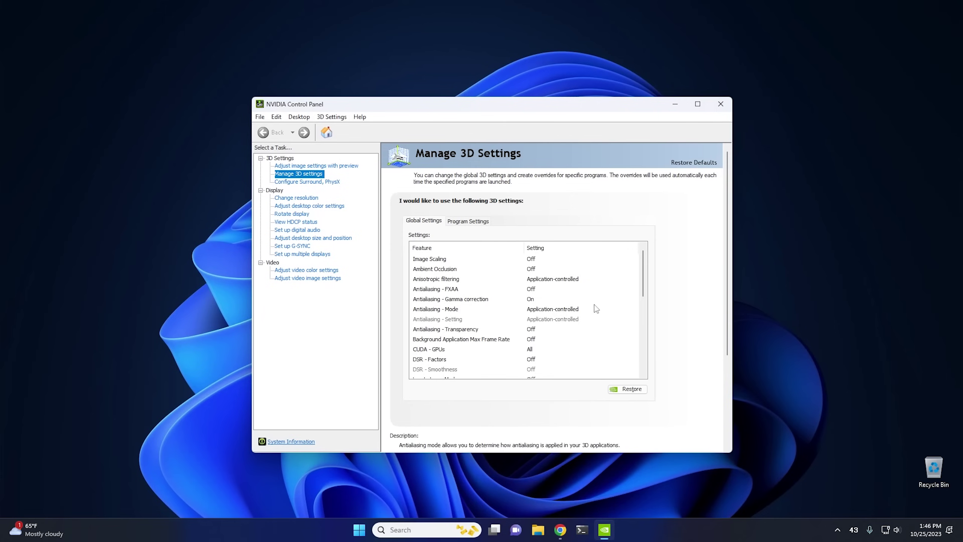
{"action": "left_click_drag", "start_coordinate": [643, 270], "coordinate": [642, 314]}
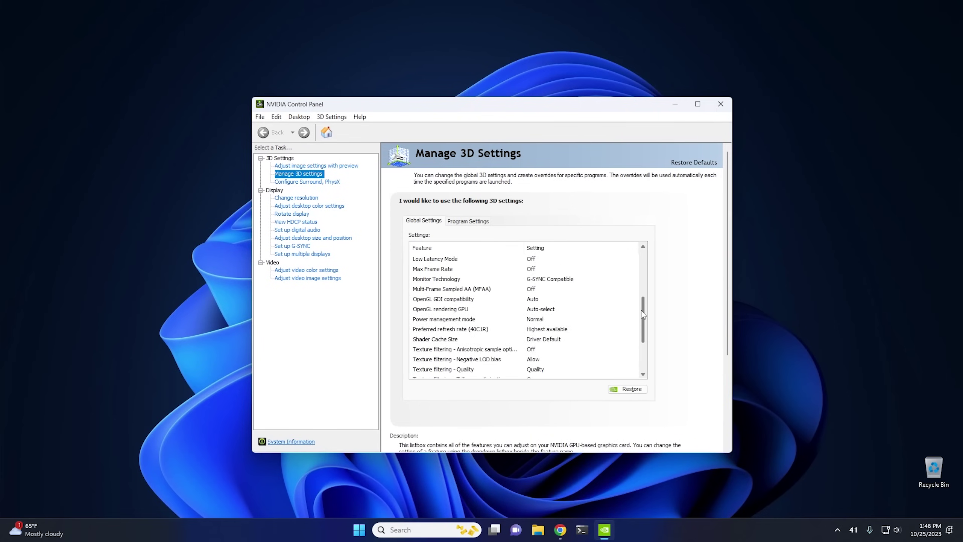
{"action": "left_click", "coordinate": [432, 319]}
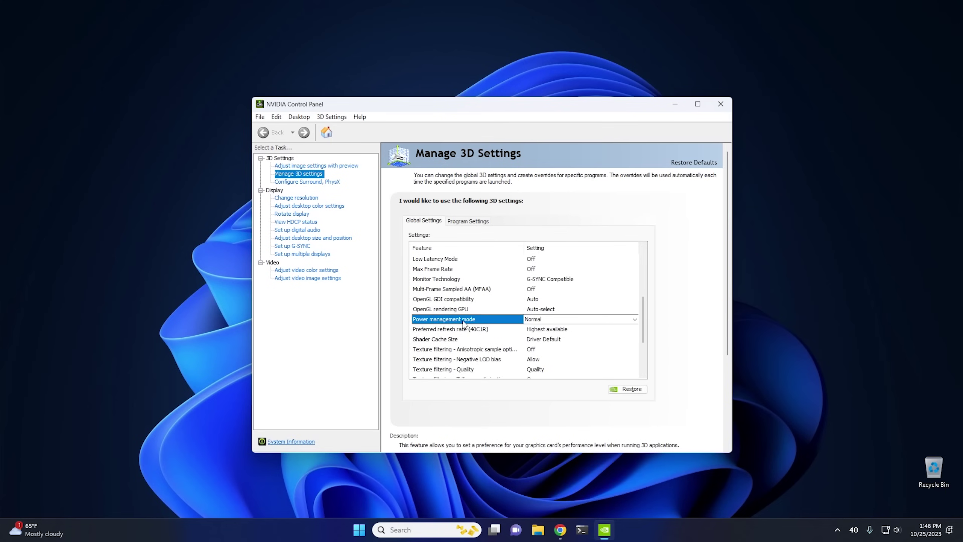
{"action": "left_click", "coordinate": [564, 320]}
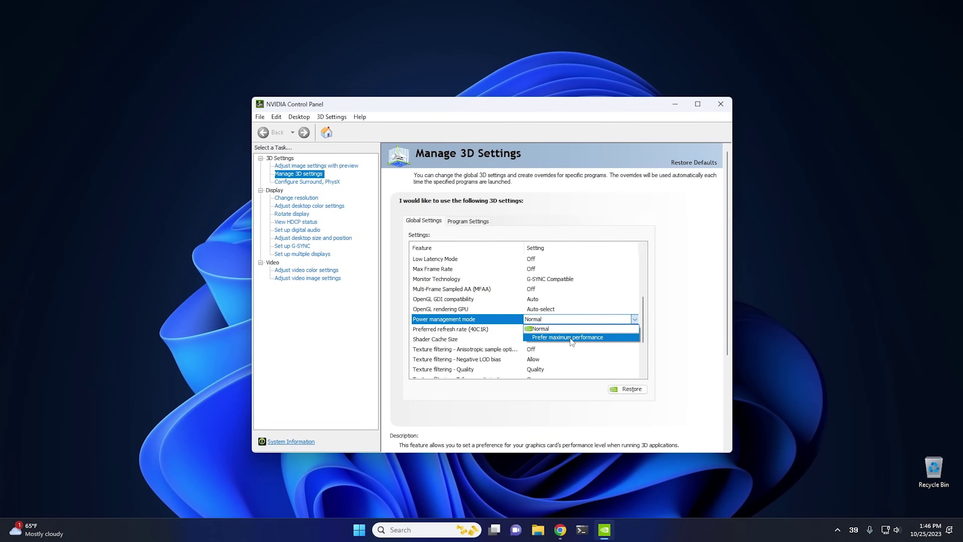
{"action": "left_click", "coordinate": [570, 337]}
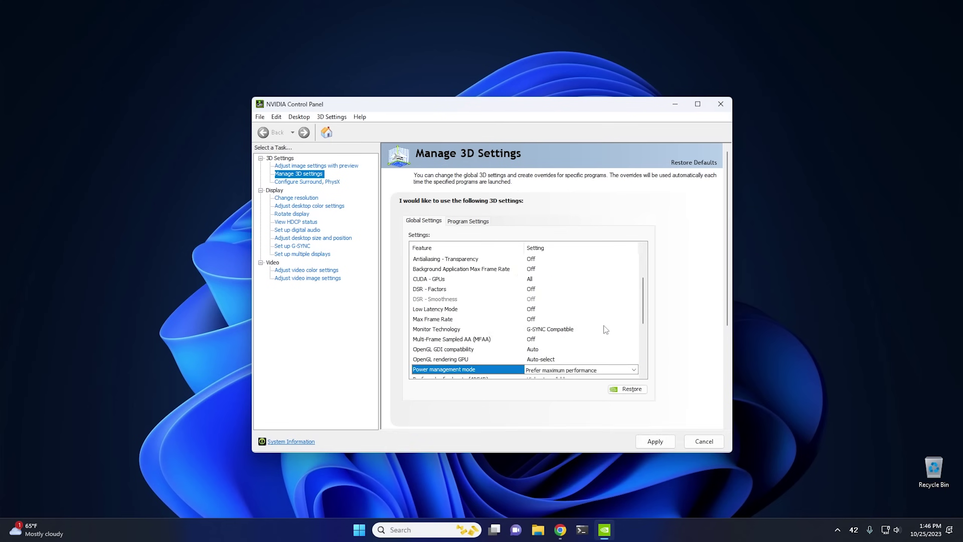
- Set Texture filtering - Quality to High performance, apply the 3D settings, and close the NVIDIA Control Panel
{"action": "left_click_drag", "start_coordinate": [644, 303], "coordinate": [649, 333]}
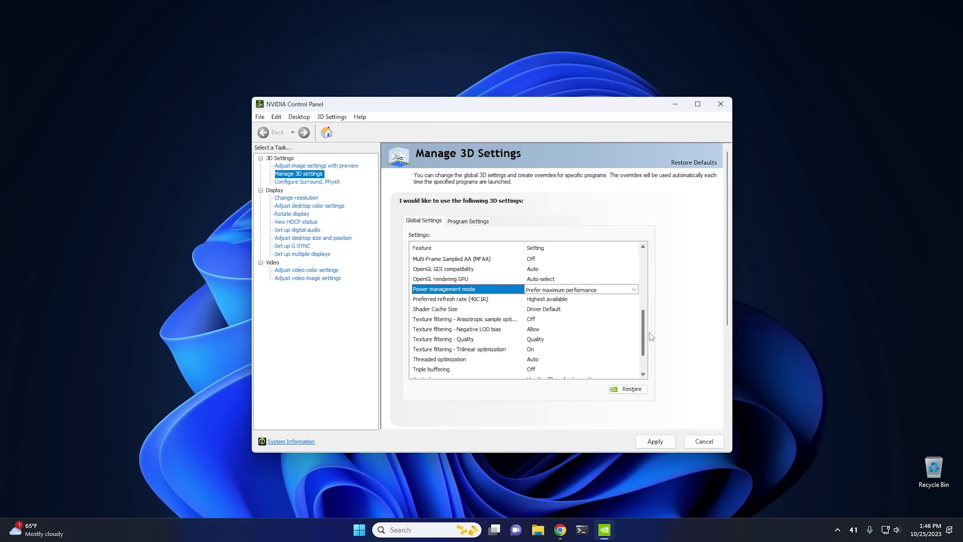
{"action": "left_click", "coordinate": [430, 340]}
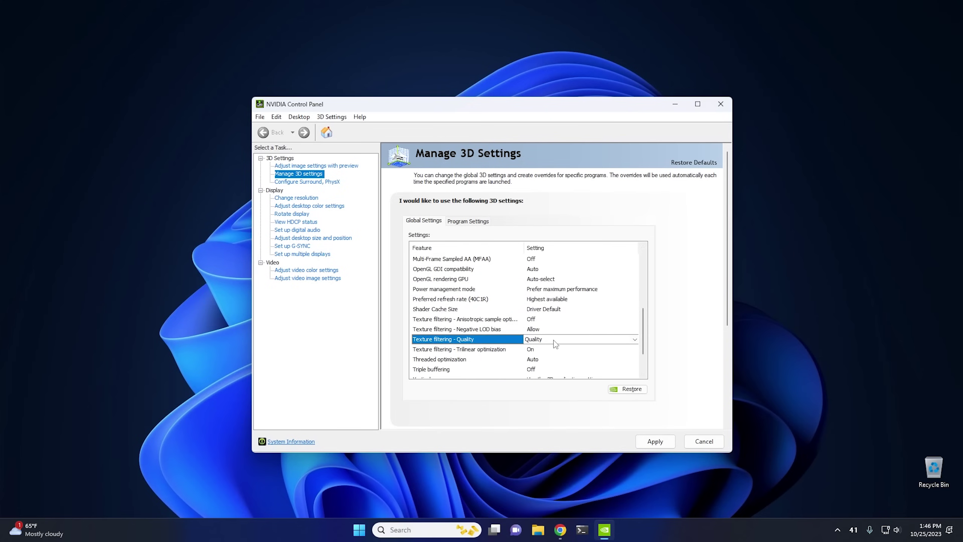
{"action": "left_click", "coordinate": [611, 340]}
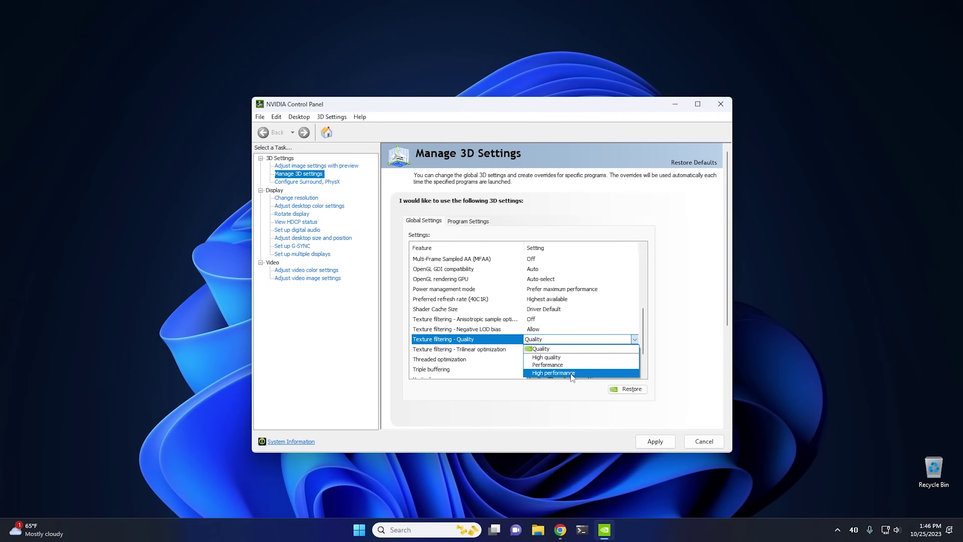
{"action": "left_click", "coordinate": [571, 373]}
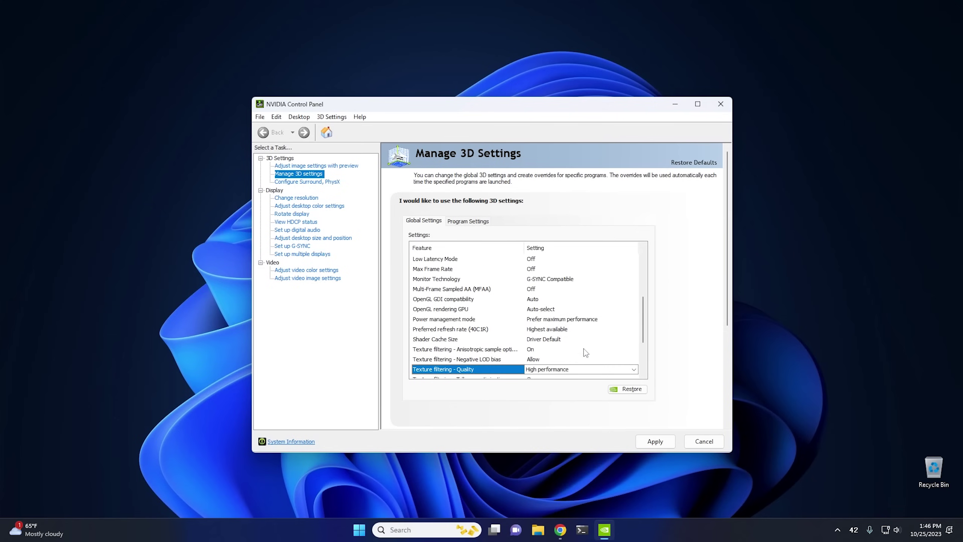
{"action": "left_click", "coordinate": [652, 445]}
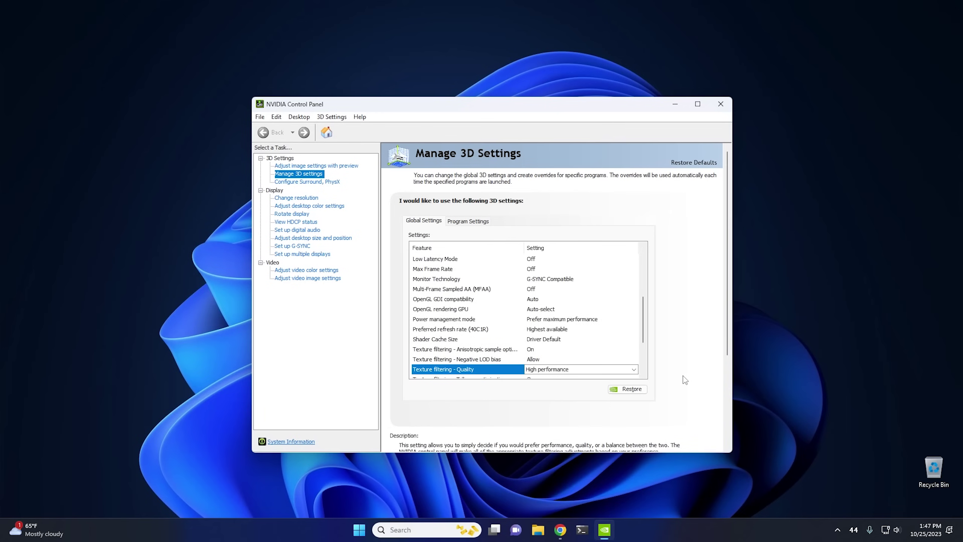
{"action": "left_click", "coordinate": [720, 104]}
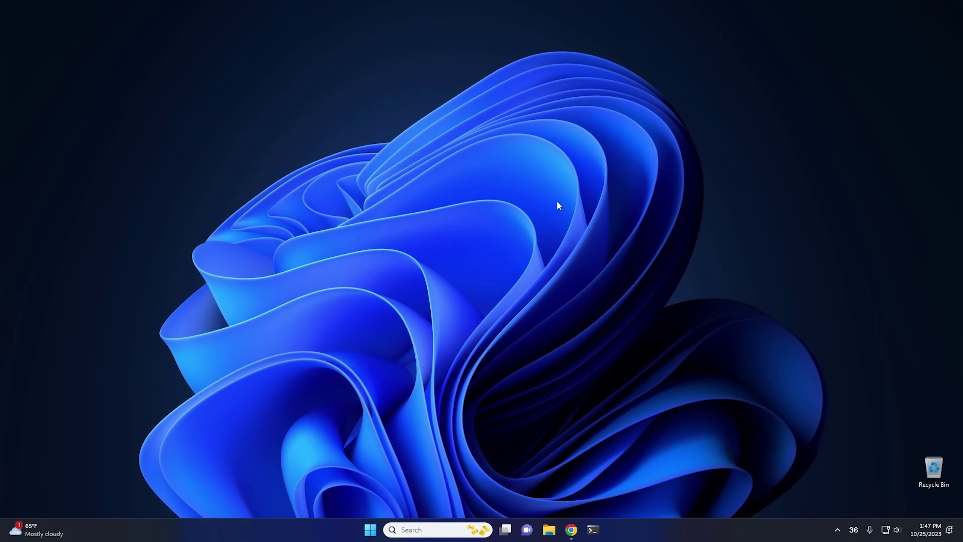
- In the Windows Settings notification options, disable notification sounds, lock-screen notifications and lock-screen reminders and VoIP calls, and turn Notifications off
{"action": "left_click", "coordinate": [368, 531]}
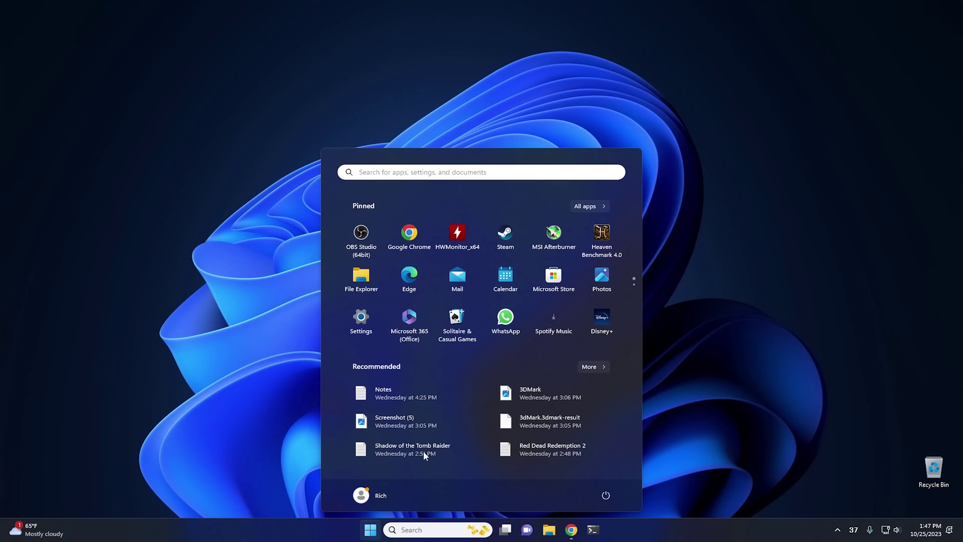
{"action": "left_click", "coordinate": [362, 318]}
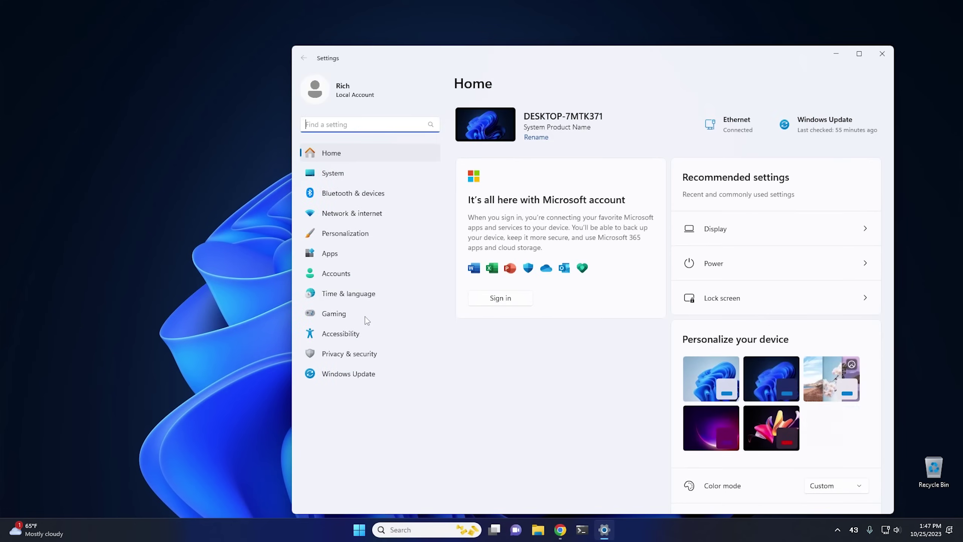
{"action": "left_click", "coordinate": [352, 182]}
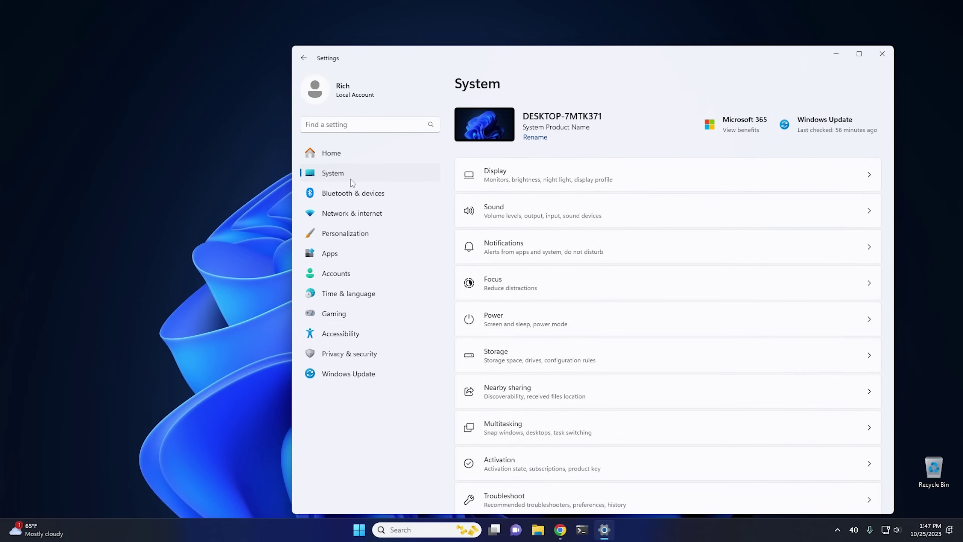
{"action": "left_click", "coordinate": [548, 244]}
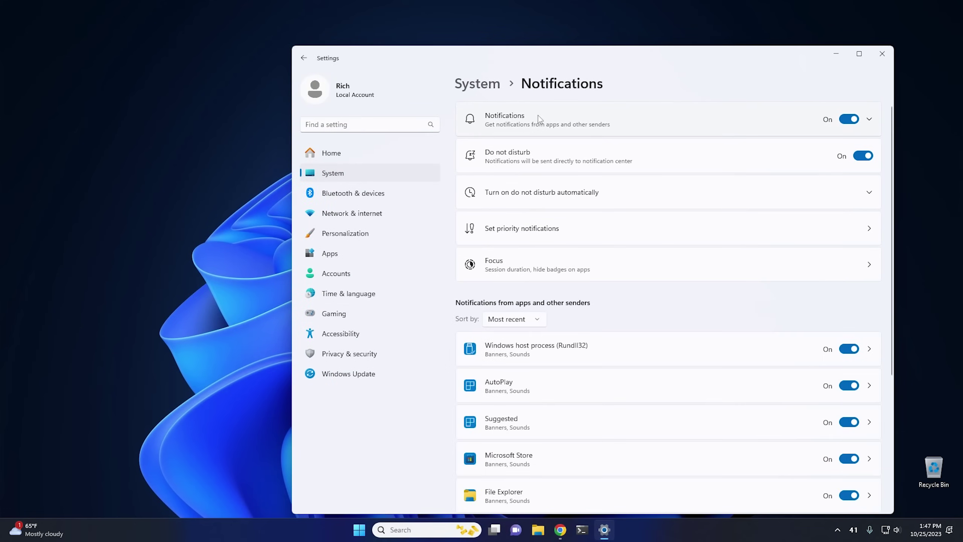
{"action": "left_click", "coordinate": [508, 120]}
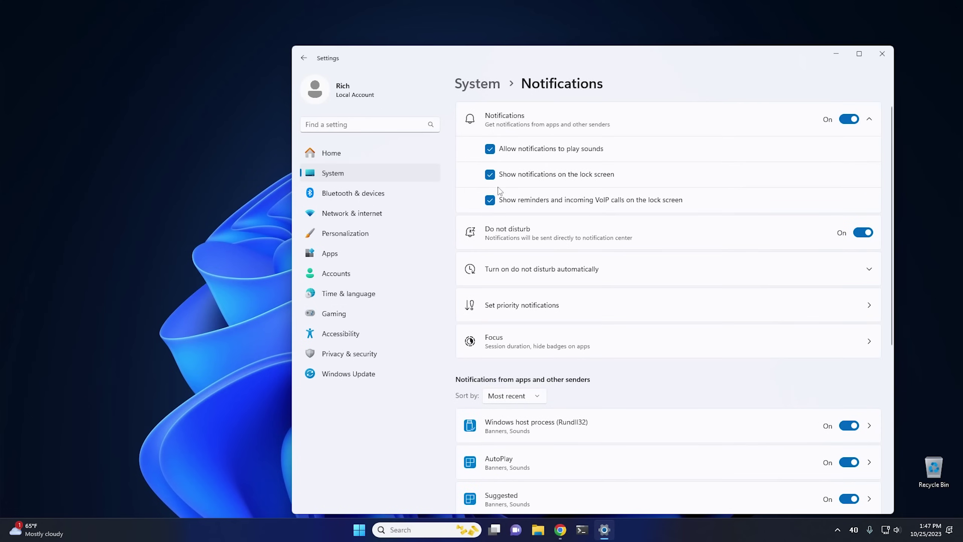
{"action": "left_click", "coordinate": [490, 199]}
{"action": "left_click", "coordinate": [490, 174]}
{"action": "left_click", "coordinate": [489, 148]}
{"action": "left_click", "coordinate": [844, 120]}
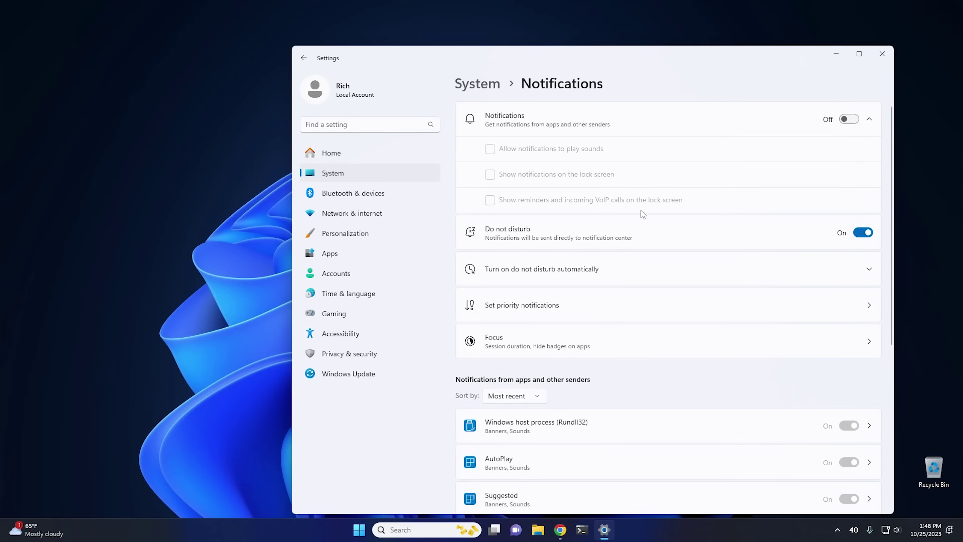
- In the additional notification settings, disable the Windows welcome experience, device setup suggestions, and tips and suggestions
{"action": "scroll", "coordinate": [641, 213], "scroll_direction": "down", "scroll_amount": 5}
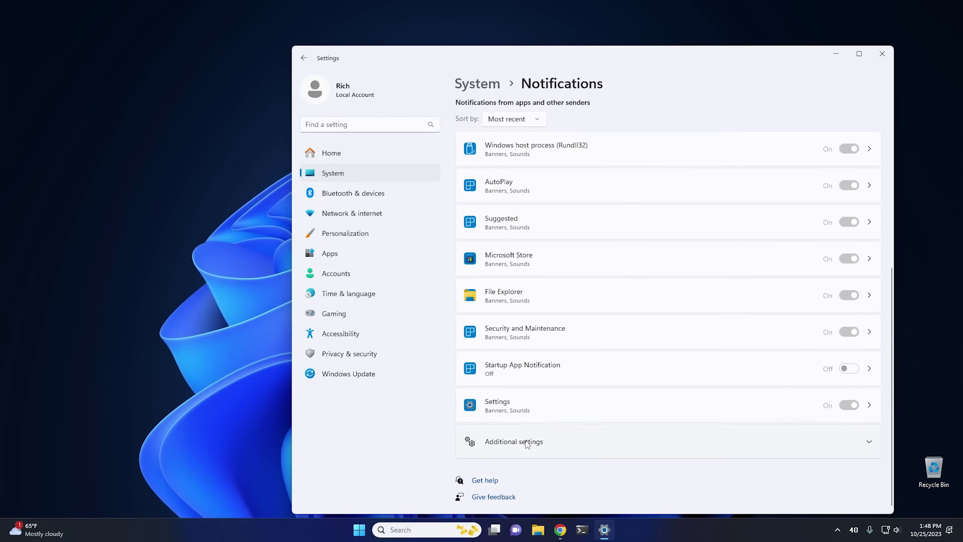
{"action": "left_click", "coordinate": [549, 438]}
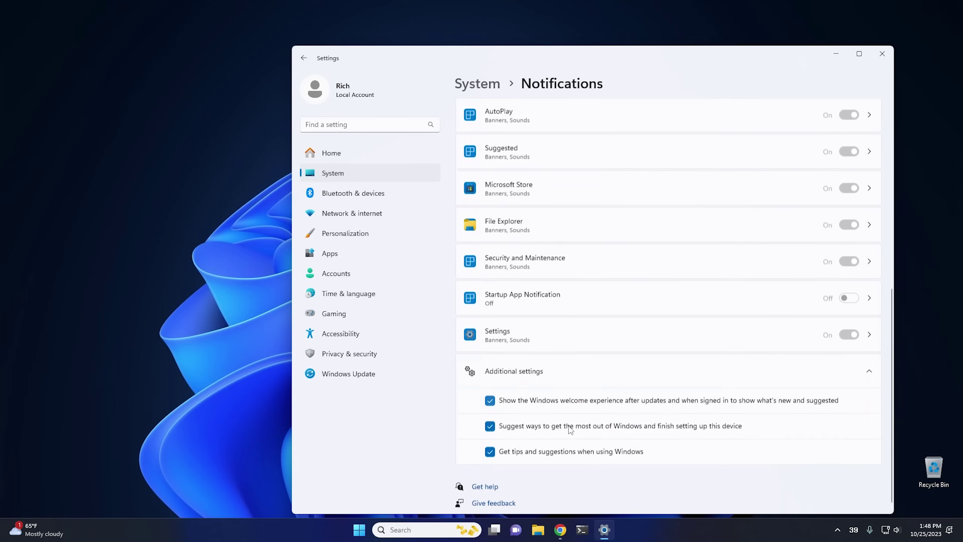
{"action": "left_click", "coordinate": [490, 394]}
{"action": "left_click", "coordinate": [500, 418]}
{"action": "left_click", "coordinate": [503, 444]}
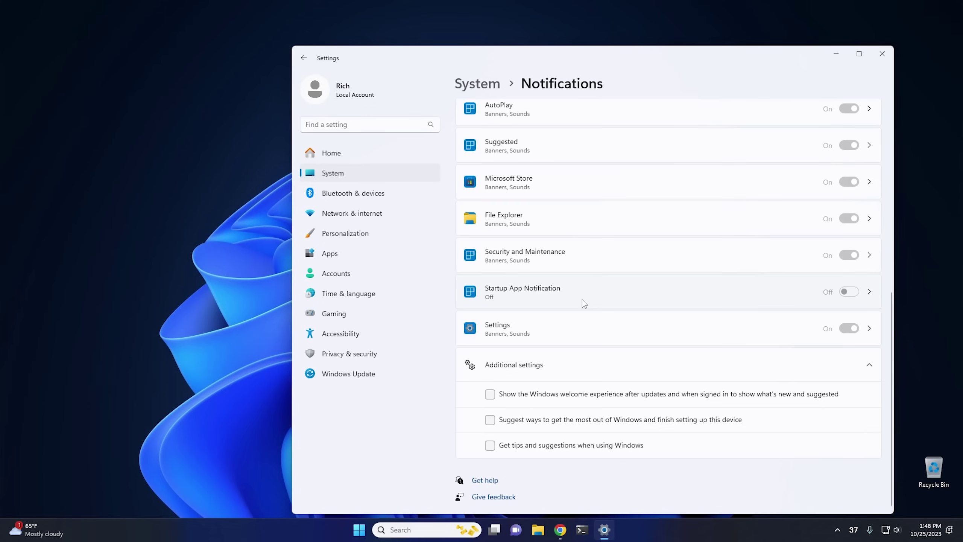
- In the Gaming settings, turn off opening Xbox Game Bar with the controller button and turn off Record what happened under Captures
{"action": "left_click", "coordinate": [346, 317]}
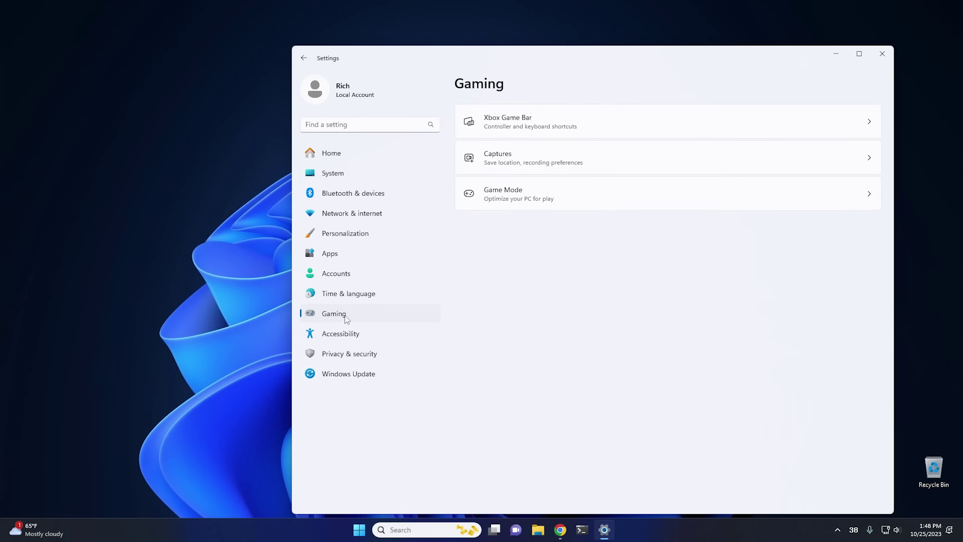
{"action": "left_click", "coordinate": [565, 126]}
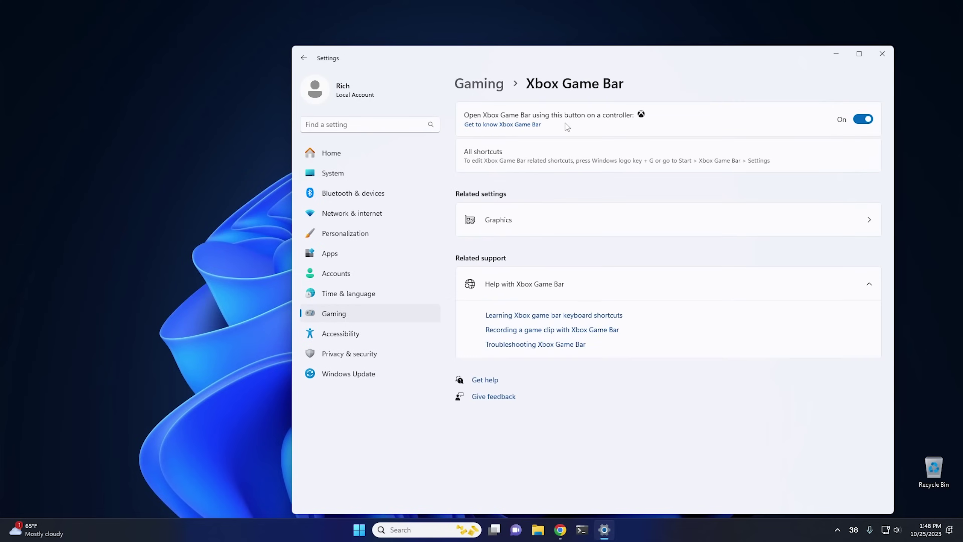
{"action": "left_click", "coordinate": [866, 121]}
{"action": "left_click", "coordinate": [492, 85]}
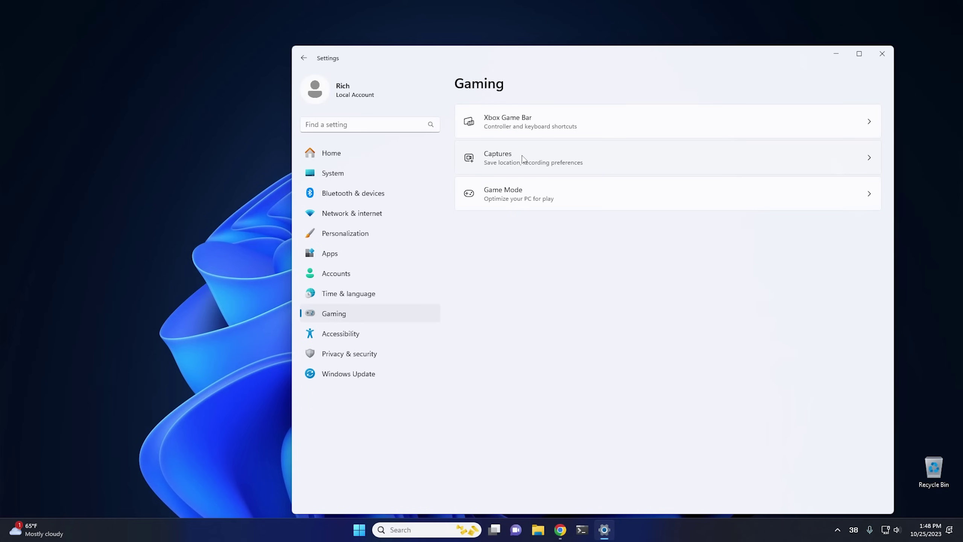
{"action": "left_click", "coordinate": [522, 159]}
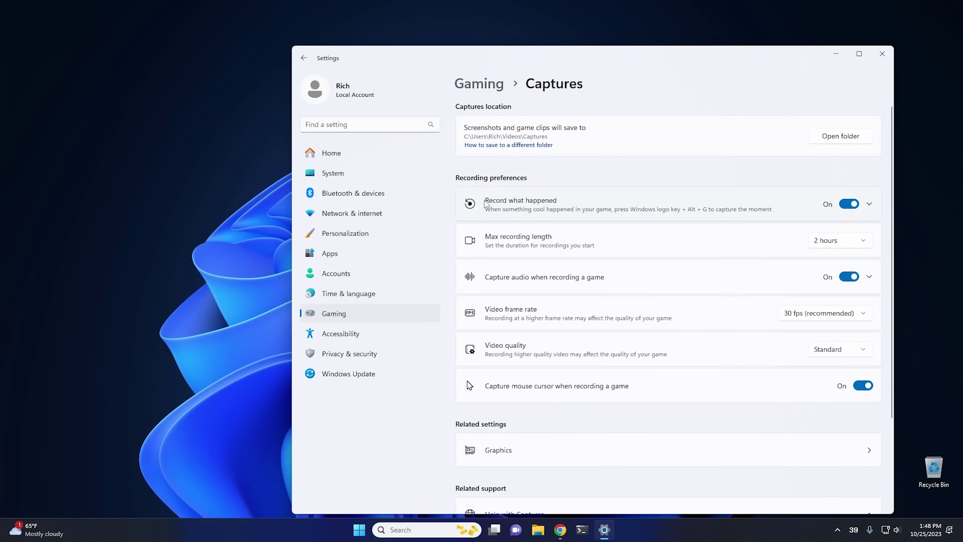
{"action": "left_click", "coordinate": [849, 204]}
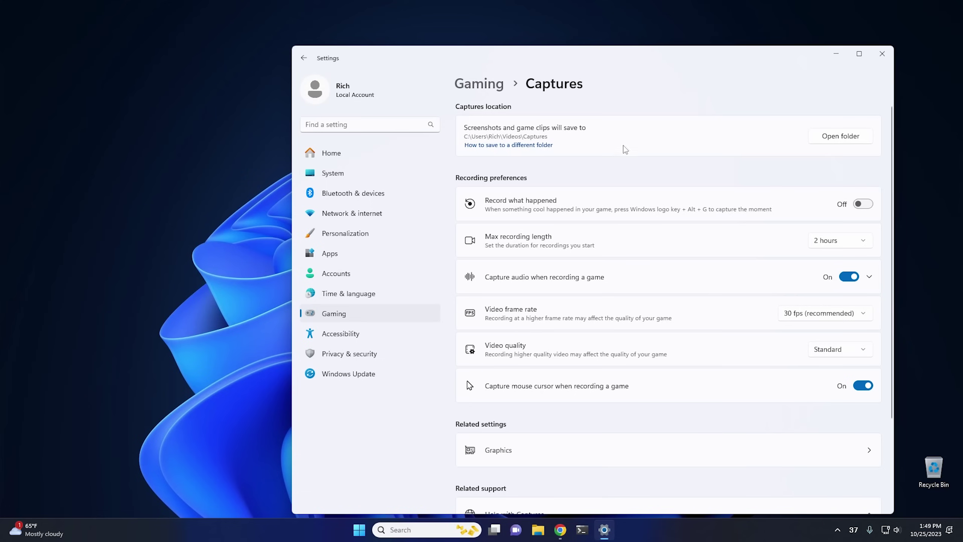
- Bring up the running OBS window to view the recording software, reposition it slightly, and minimize it
{"action": "left_click", "coordinate": [837, 530]}
{"action": "left_click", "coordinate": [798, 479]}
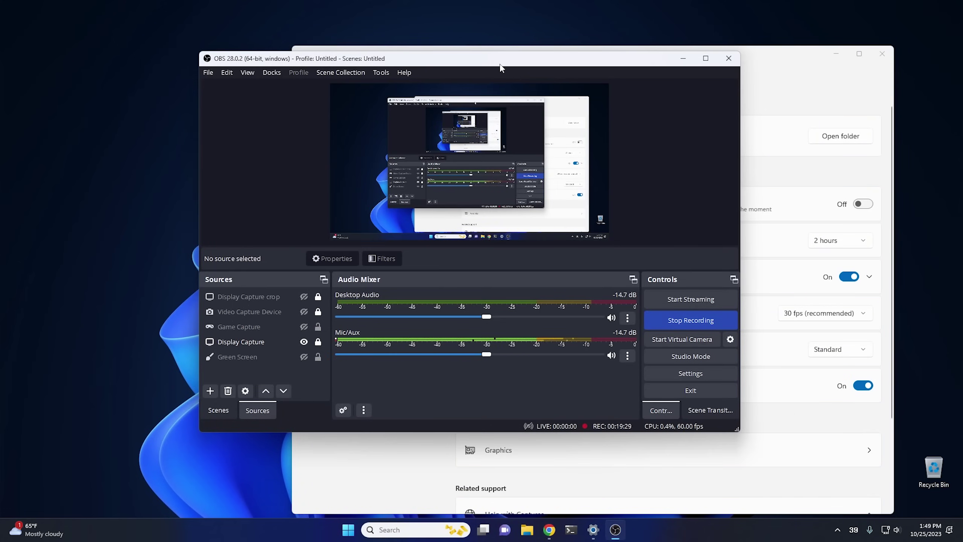
{"action": "left_click_drag", "start_coordinate": [499, 68], "coordinate": [515, 103]}
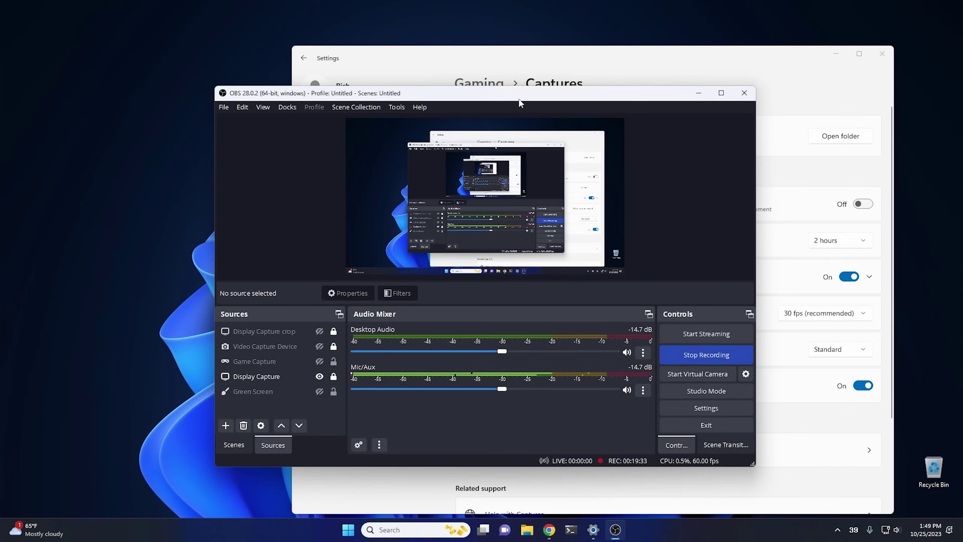
{"action": "left_click", "coordinate": [699, 95]}
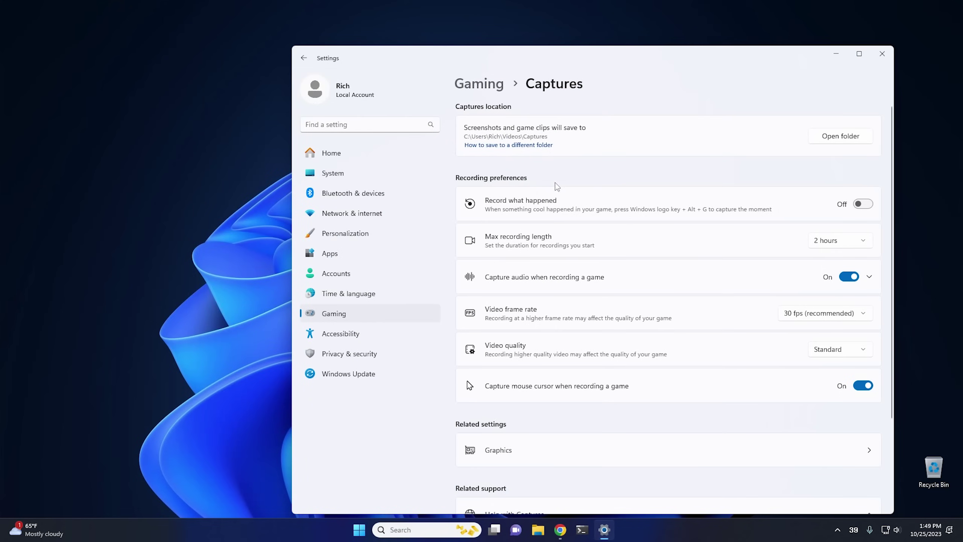
- Open the Game Mode page in the Gaming settings and turn Game Mode off
{"action": "left_click", "coordinate": [495, 87]}
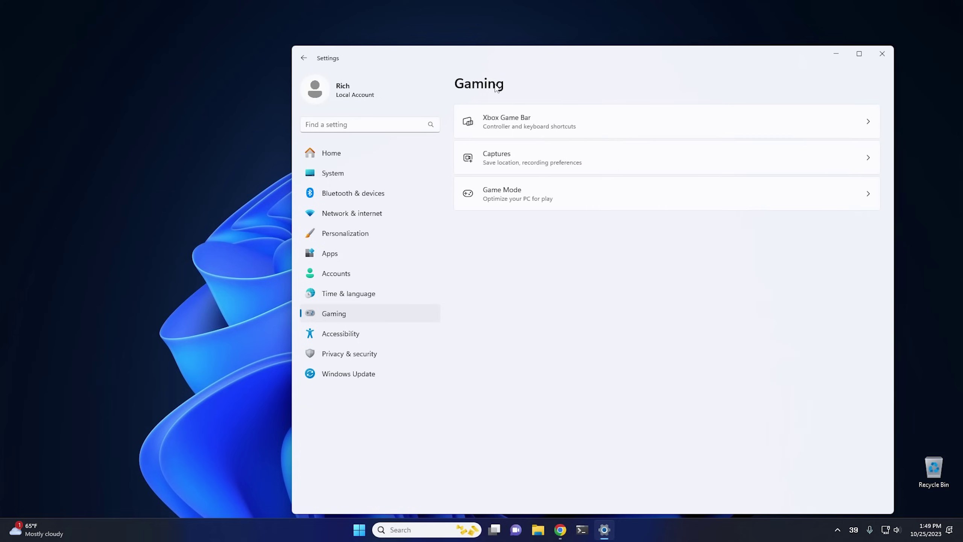
{"action": "left_click", "coordinate": [547, 195]}
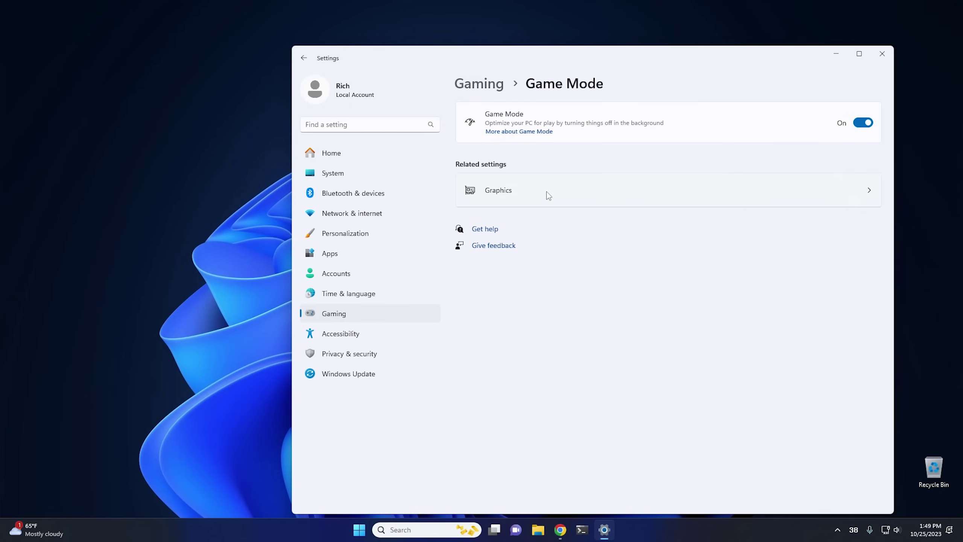
{"action": "left_click", "coordinate": [865, 126]}
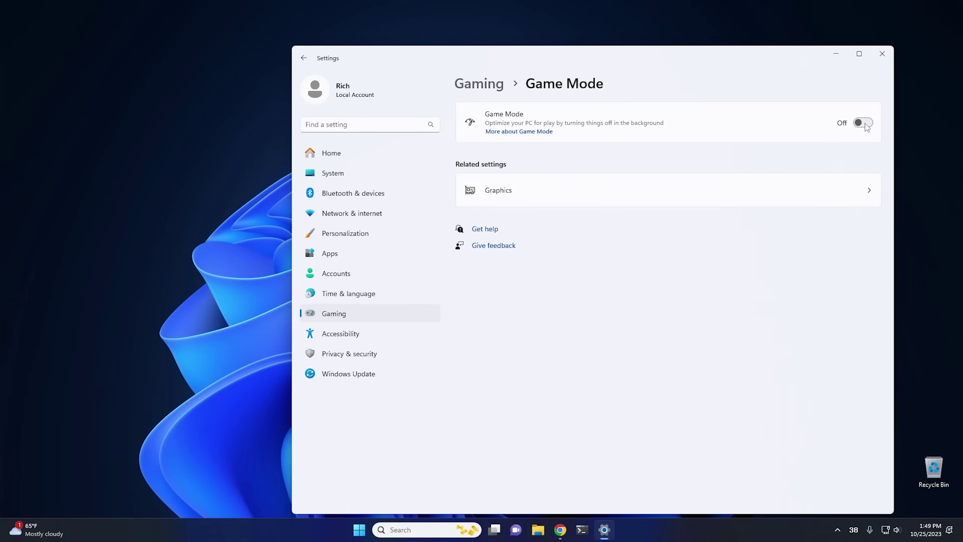
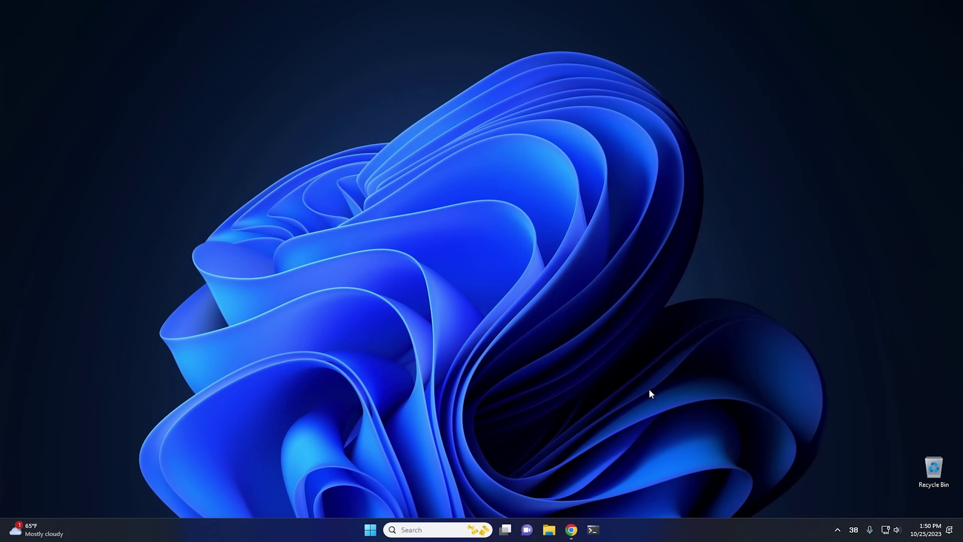
- Open Task Manager's startup apps list and disable Microsoft Teams at startup
{"action": "right_click", "coordinate": [628, 526]}
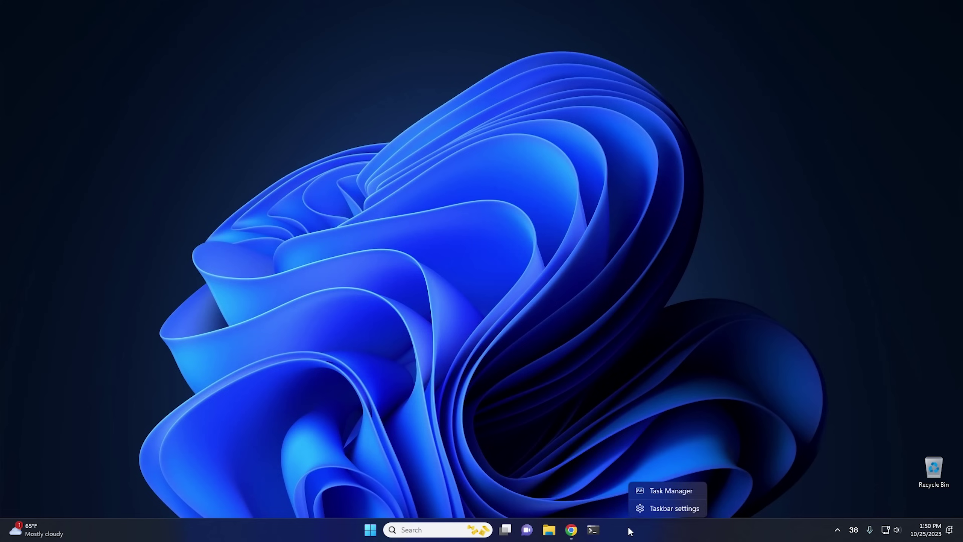
{"action": "left_click", "coordinate": [677, 493]}
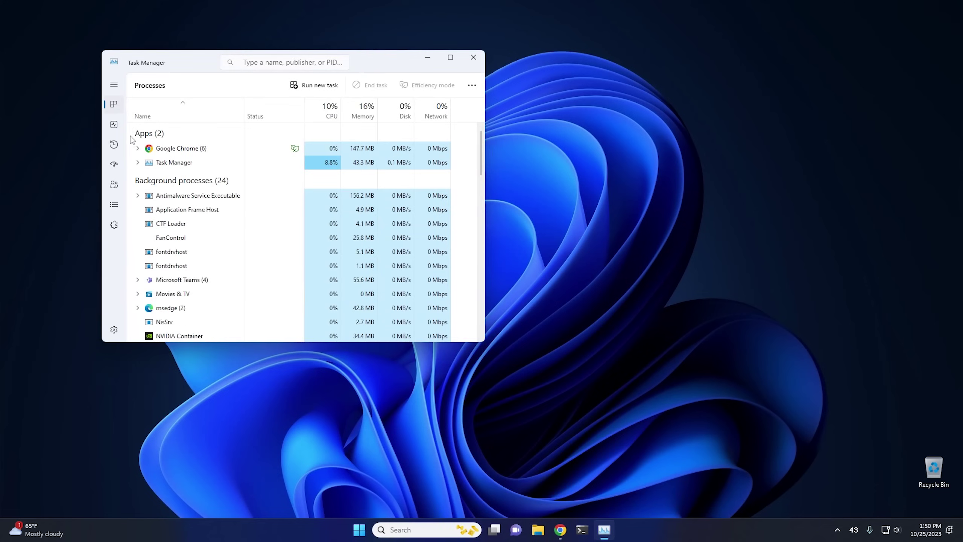
{"action": "left_click", "coordinate": [114, 166]}
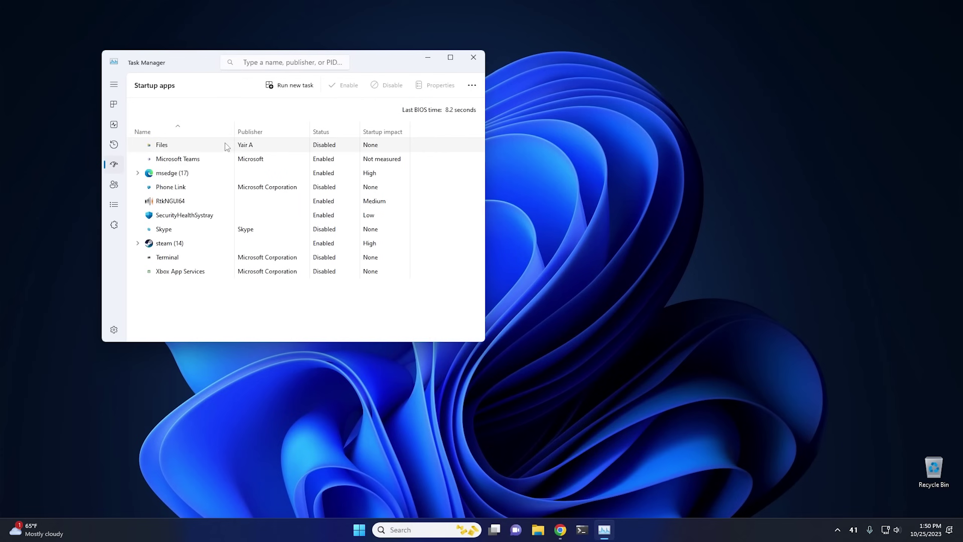
{"action": "left_click", "coordinate": [181, 146]}
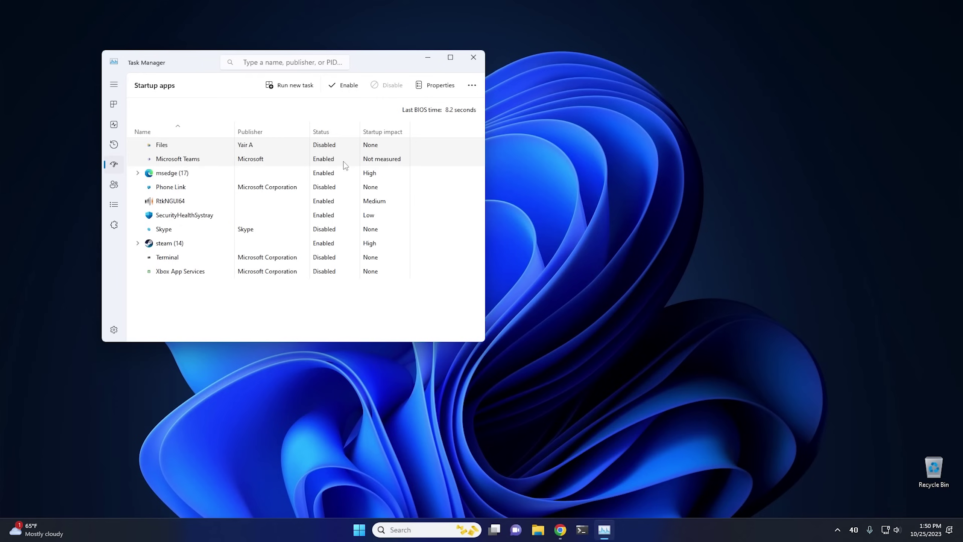
{"action": "left_click", "coordinate": [204, 161]}
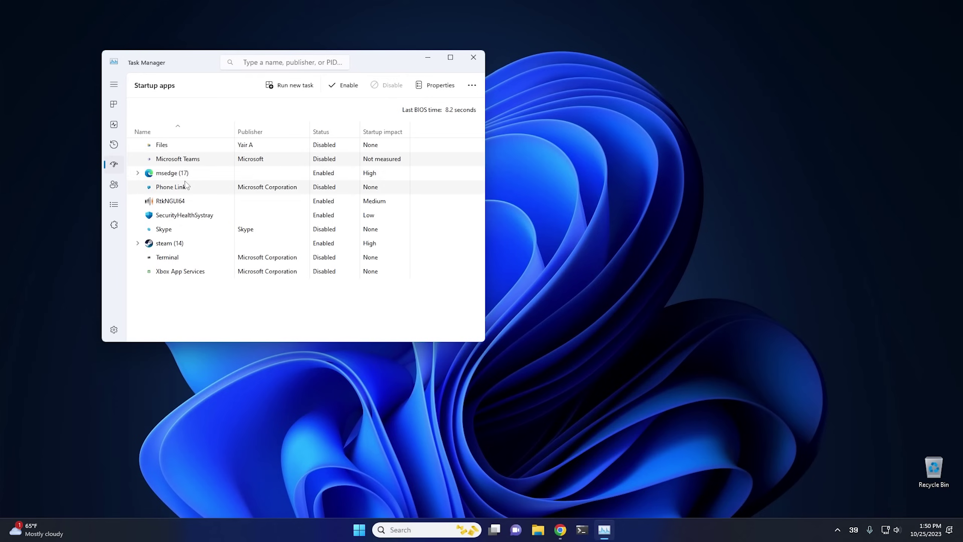
- Inspect the msedge startup entry's processes, disable the entry, and close Task Manager
{"action": "left_click", "coordinate": [177, 176]}
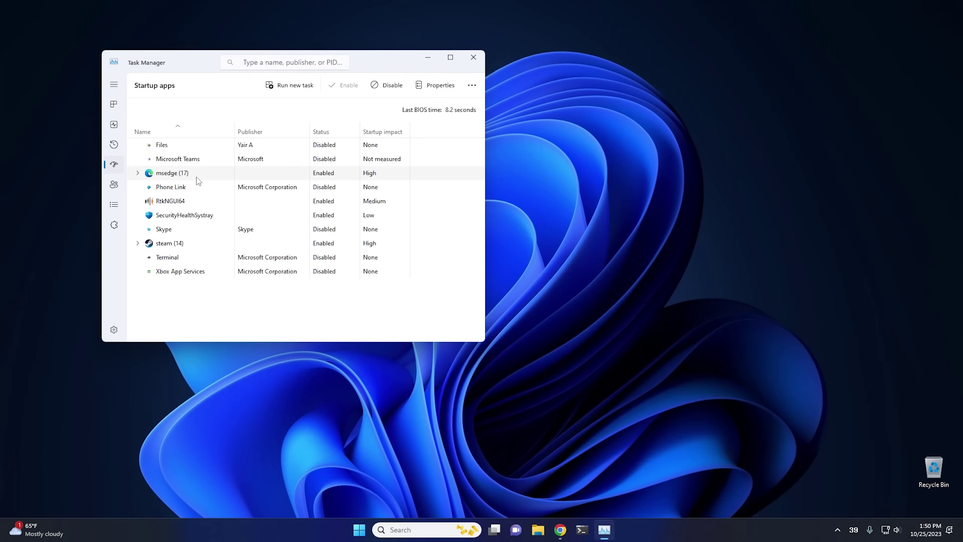
{"action": "left_click", "coordinate": [137, 173]}
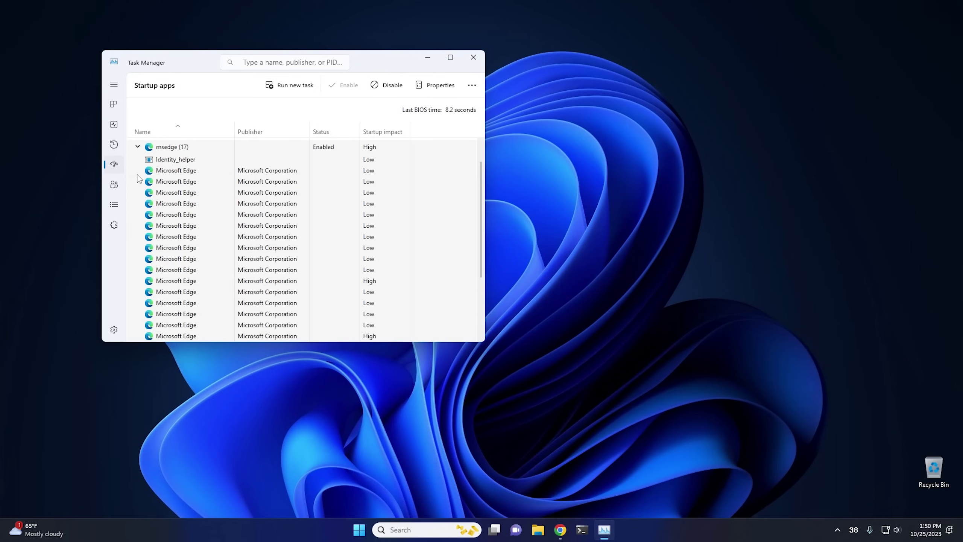
{"action": "left_click", "coordinate": [138, 146]}
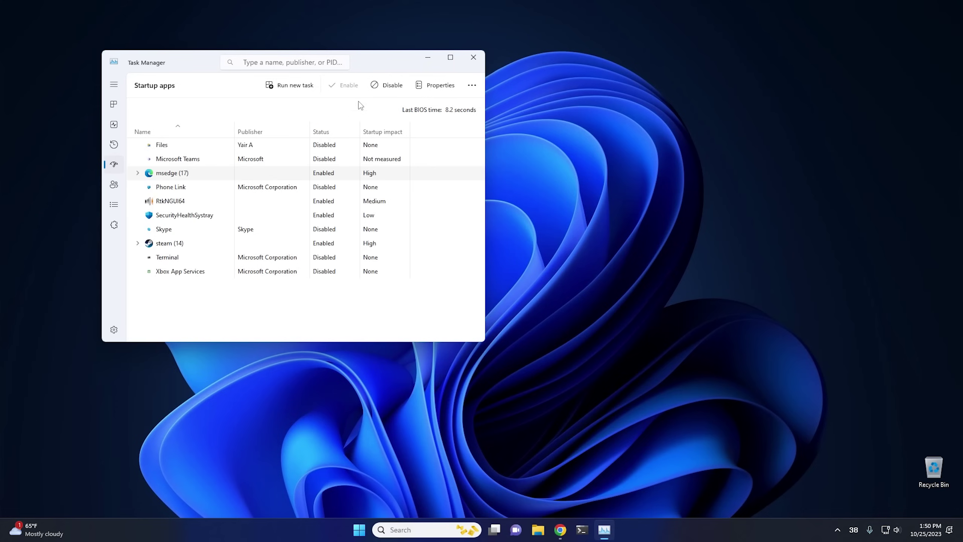
{"action": "left_click", "coordinate": [385, 85]}
{"action": "left_click", "coordinate": [184, 187]}
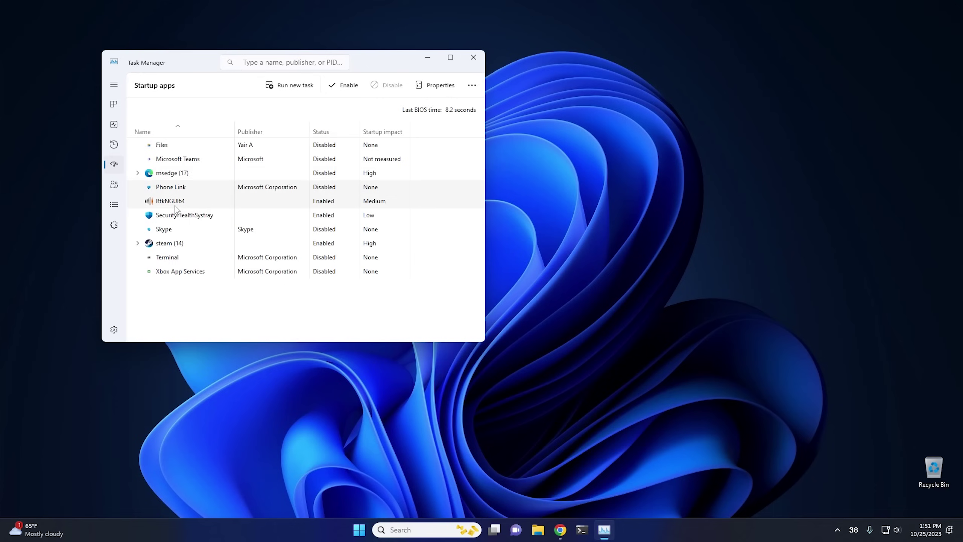
{"action": "left_click", "coordinate": [174, 230]}
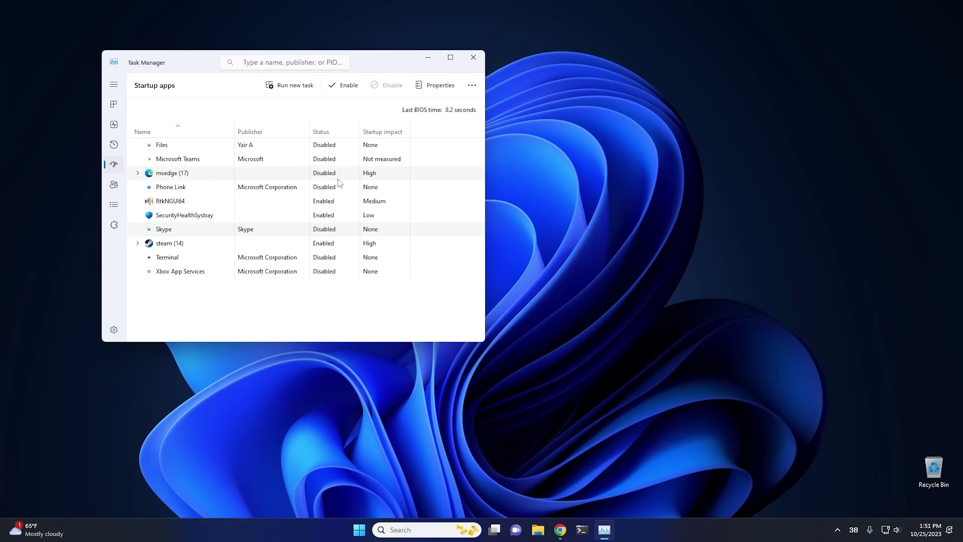
{"action": "left_click", "coordinate": [474, 56]}
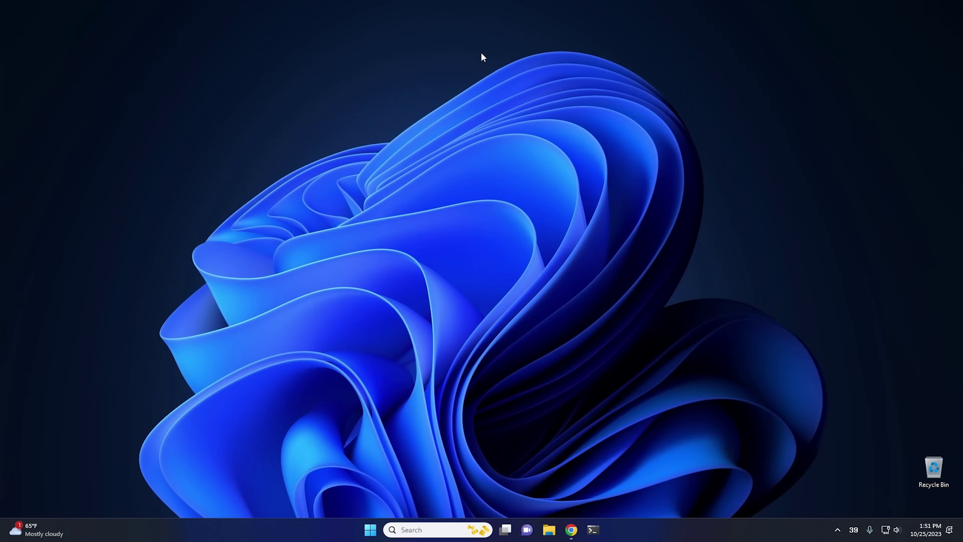
- Open the installed apps list in Settings and locate EaseUS Todo PCTrans 13.3
{"action": "left_click", "coordinate": [369, 530]}
{"action": "left_click", "coordinate": [358, 316]}
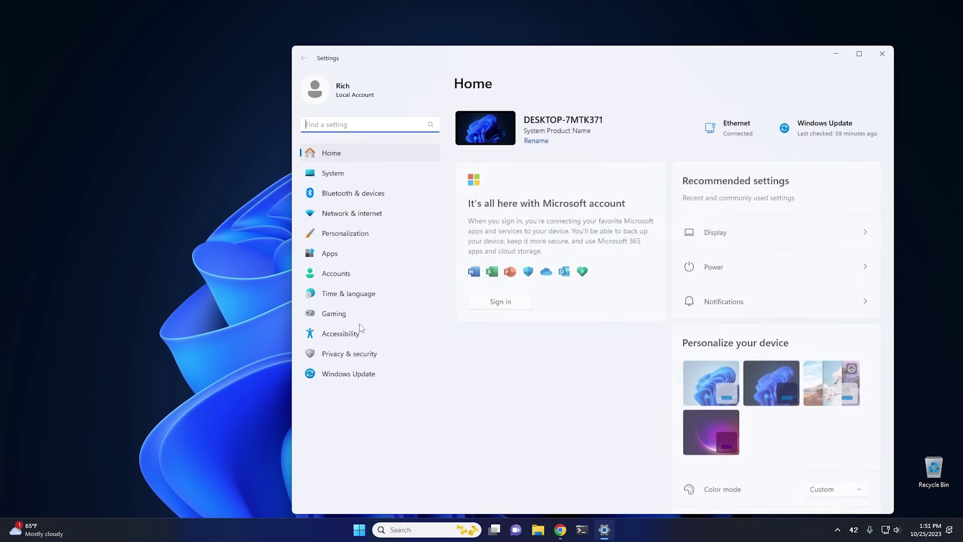
{"action": "left_click", "coordinate": [356, 255]}
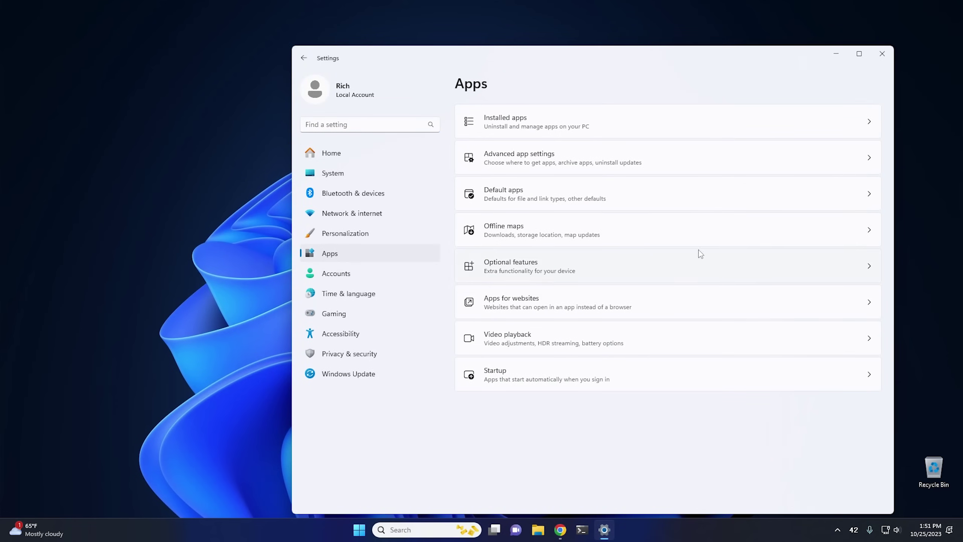
{"action": "left_click", "coordinate": [548, 122]}
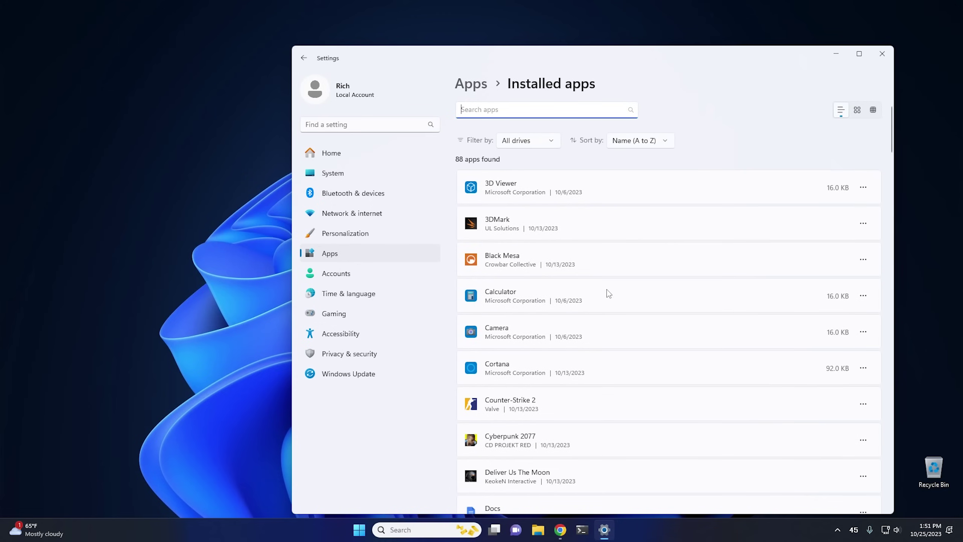
{"action": "scroll", "coordinate": [610, 291], "scroll_direction": "down", "scroll_amount": 6}
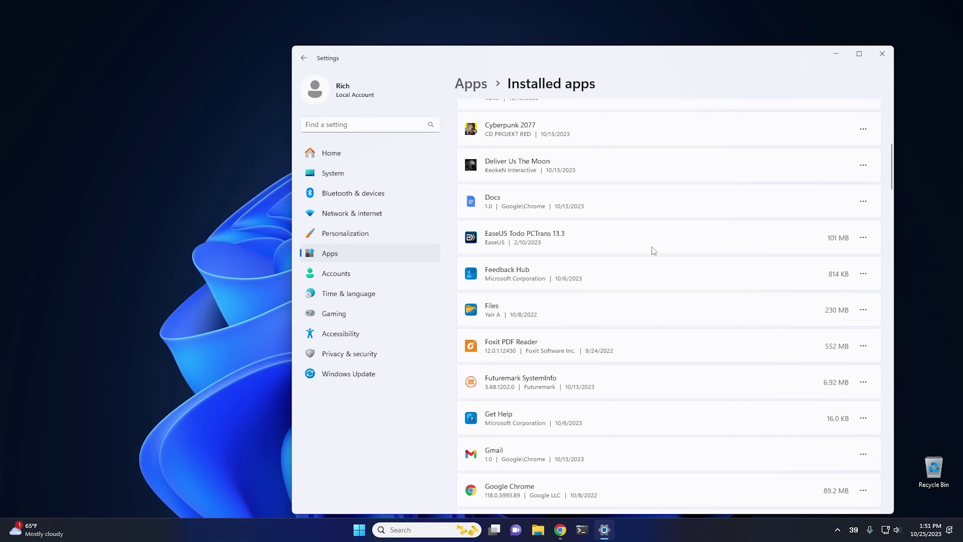
- Uninstall EaseUS Todo PCTrans 13.3, confirming the complete removal of all its components
{"action": "left_click", "coordinate": [863, 239]}
{"action": "left_click", "coordinate": [770, 274]}
{"action": "left_click", "coordinate": [841, 291]}
{"action": "left_click", "coordinate": [425, 351]}
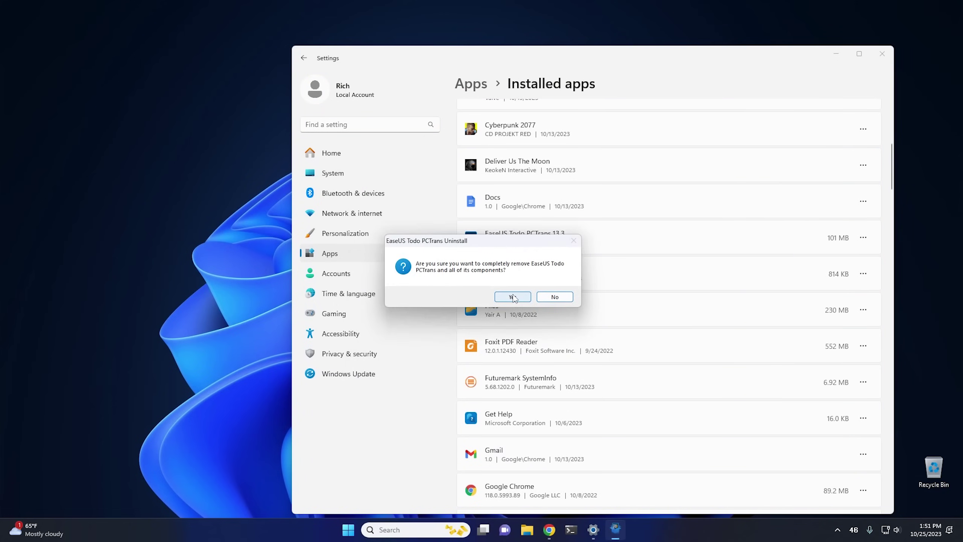
{"action": "left_click", "coordinate": [512, 297]}
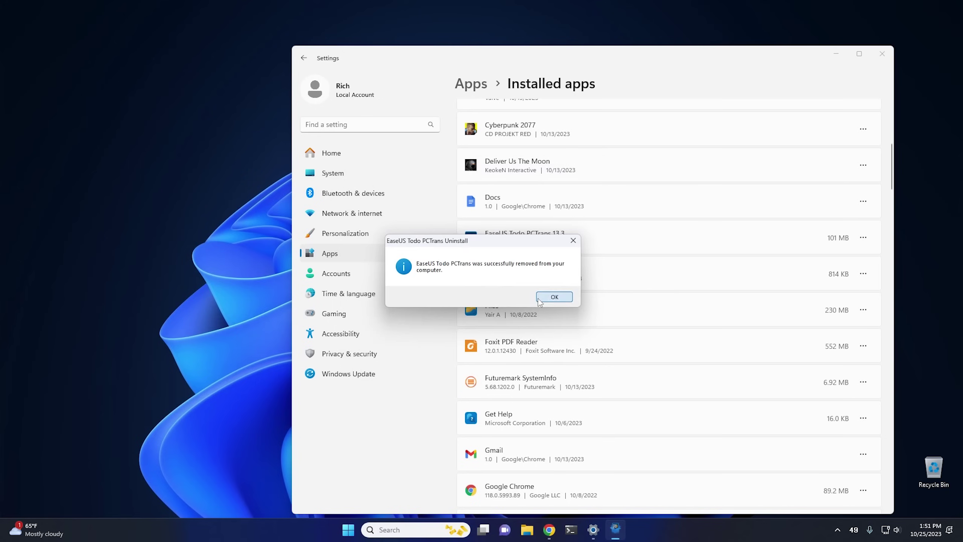
{"action": "left_click", "coordinate": [554, 297]}
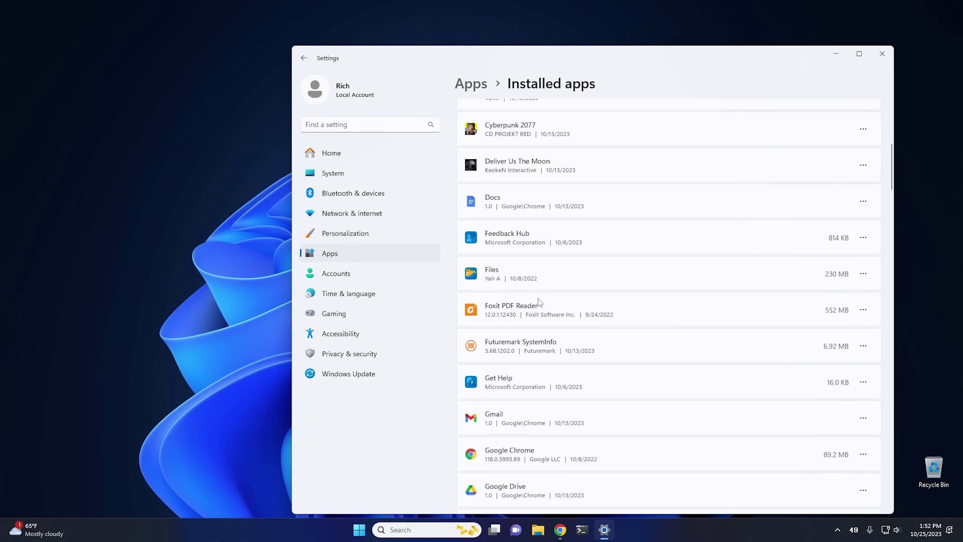
- Review more of the installed apps for unneeded programs and close Settings
{"action": "scroll", "coordinate": [615, 327], "scroll_direction": "down", "scroll_amount": 1}
{"action": "scroll", "coordinate": [615, 328], "scroll_direction": "down", "scroll_amount": 4}
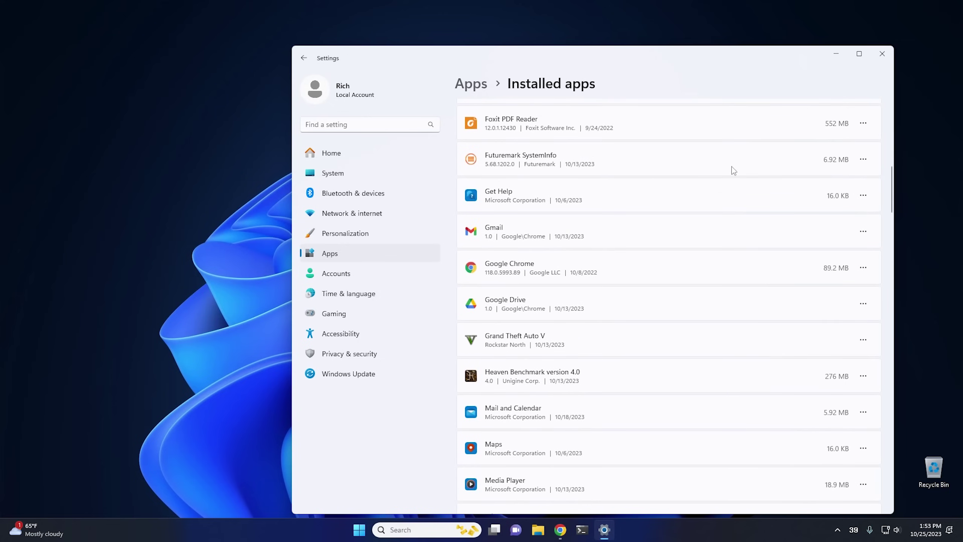
{"action": "left_click", "coordinate": [883, 54]}
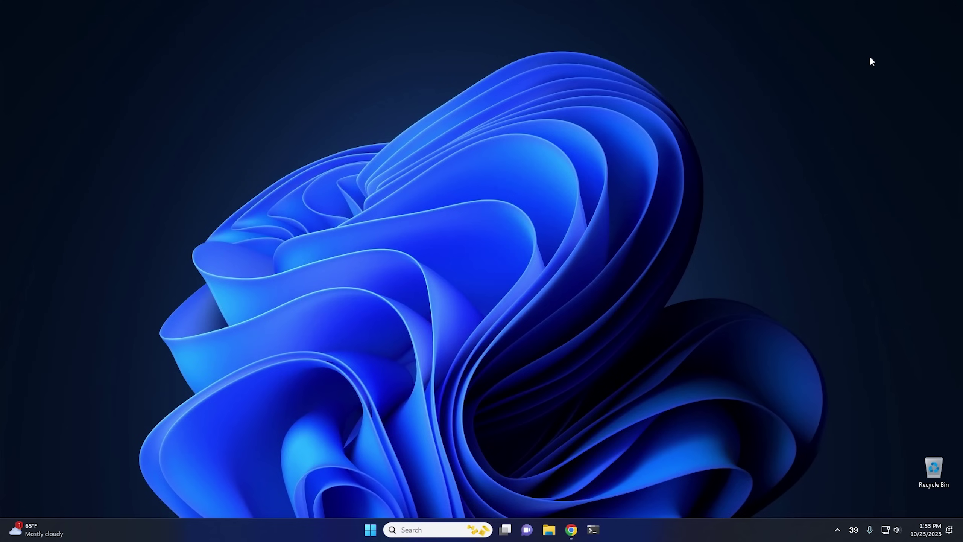
- Find and open the Core isolation page in Windows Security to check the Memory integrity setting
{"action": "left_click", "coordinate": [370, 530]}
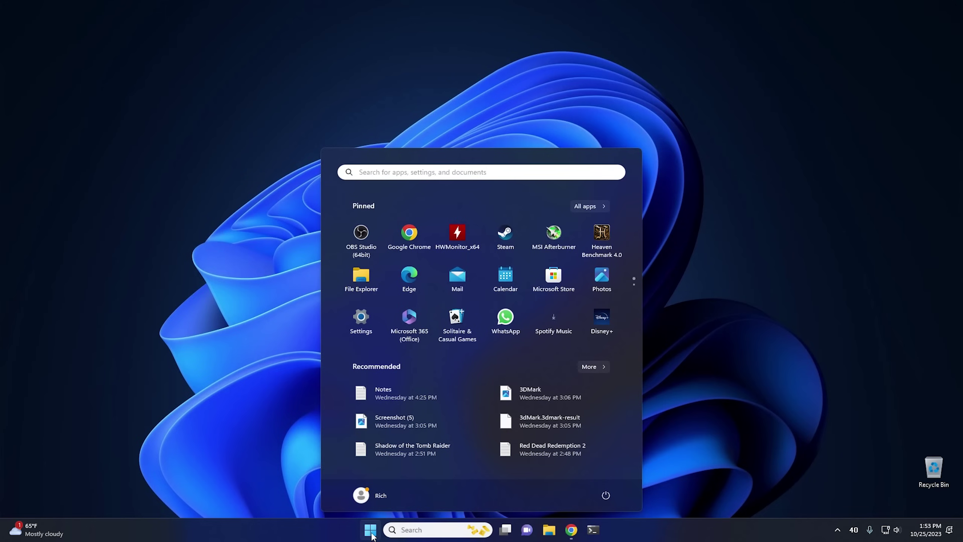
{"action": "type", "text": "core"}
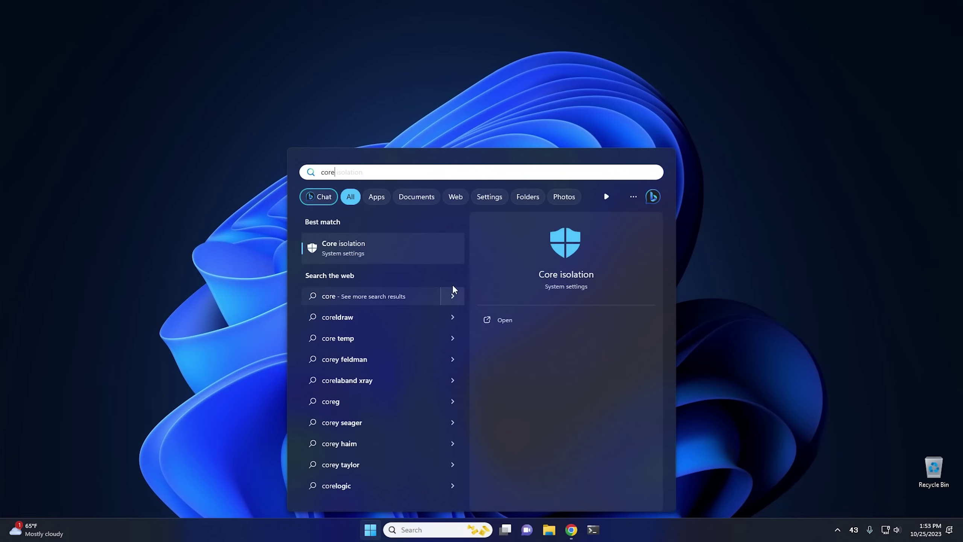
{"action": "left_click", "coordinate": [404, 243]}
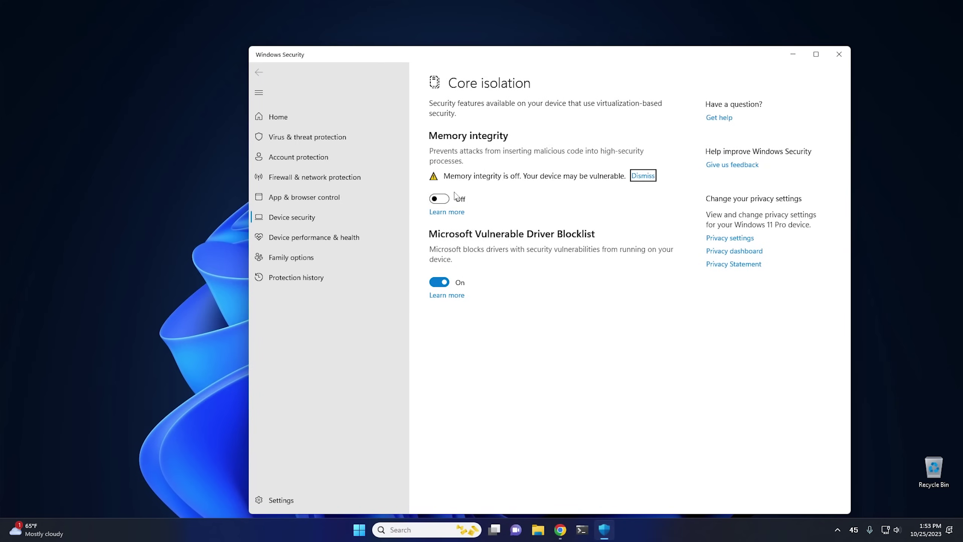
- Open the Memory integrity help page, dismiss it and the browser window, and close Windows Security
{"action": "left_click", "coordinate": [457, 211]}
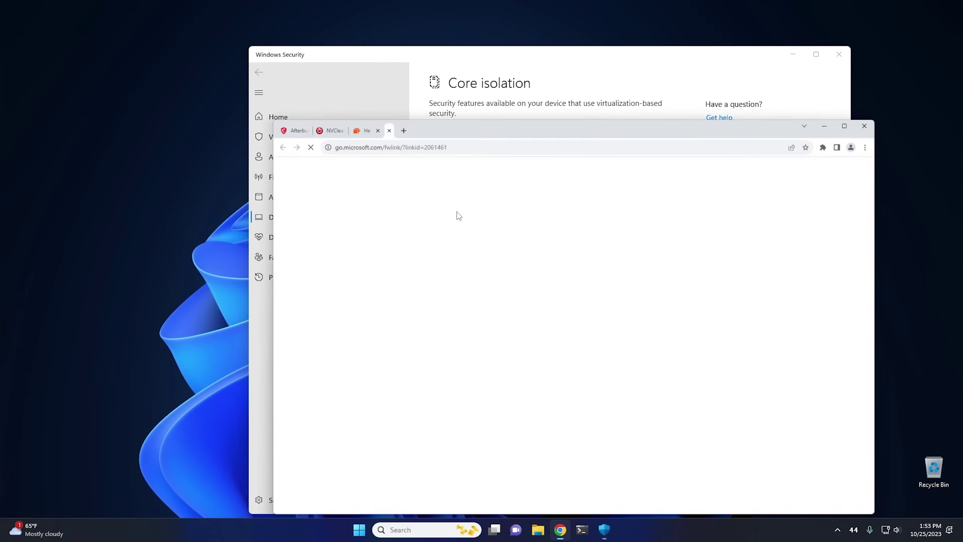
{"action": "left_click", "coordinate": [707, 73]}
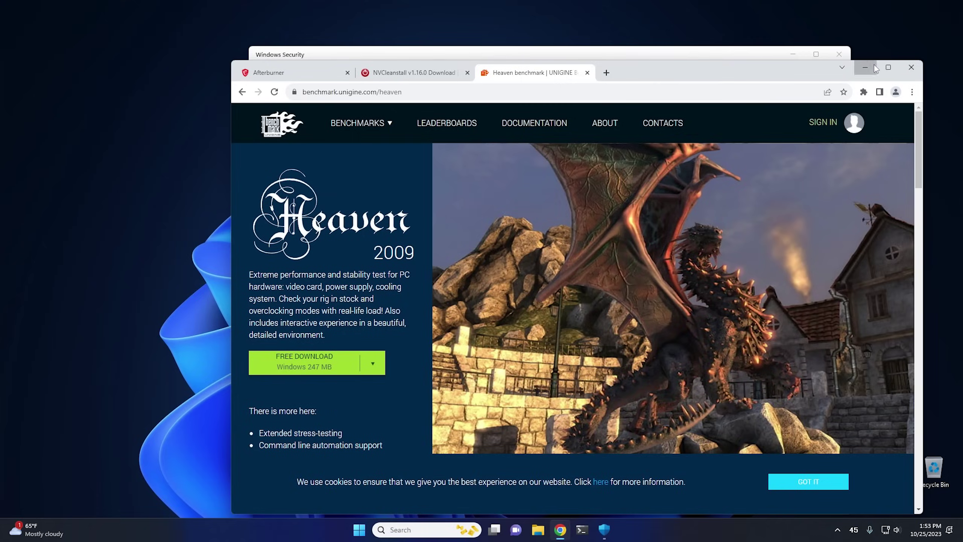
{"action": "left_click", "coordinate": [865, 67]}
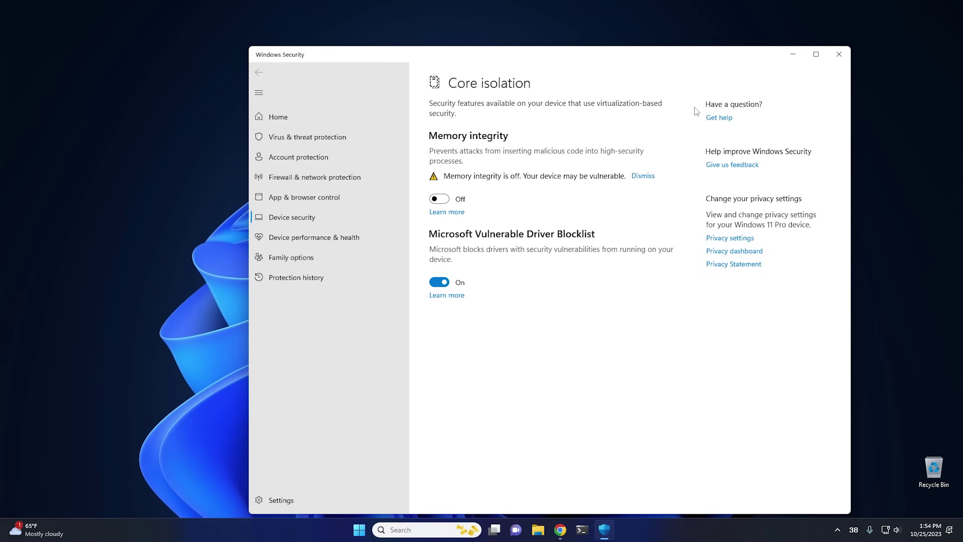
{"action": "left_click", "coordinate": [840, 55]}
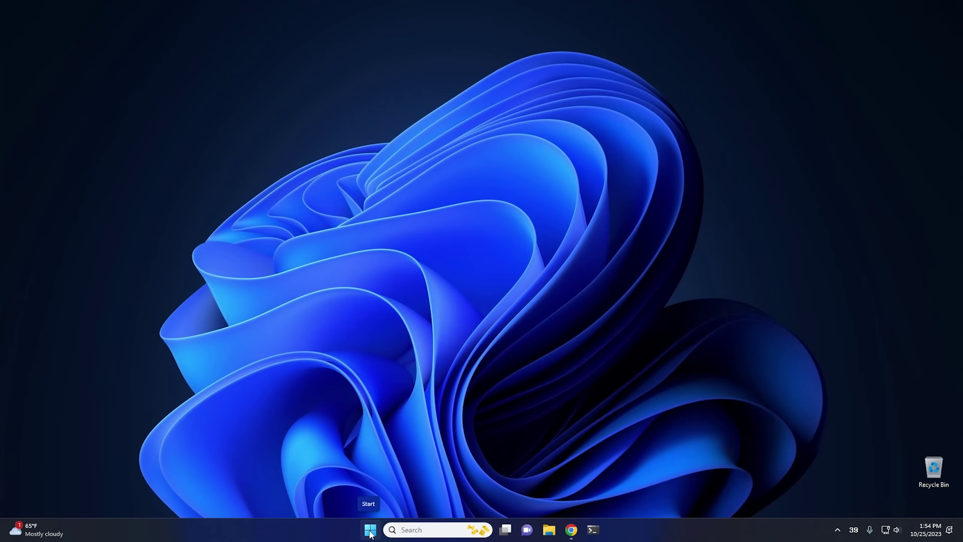
- Open Control Panel's Programs and Features page and bring up the Windows Features dialog
{"action": "left_click", "coordinate": [371, 533]}
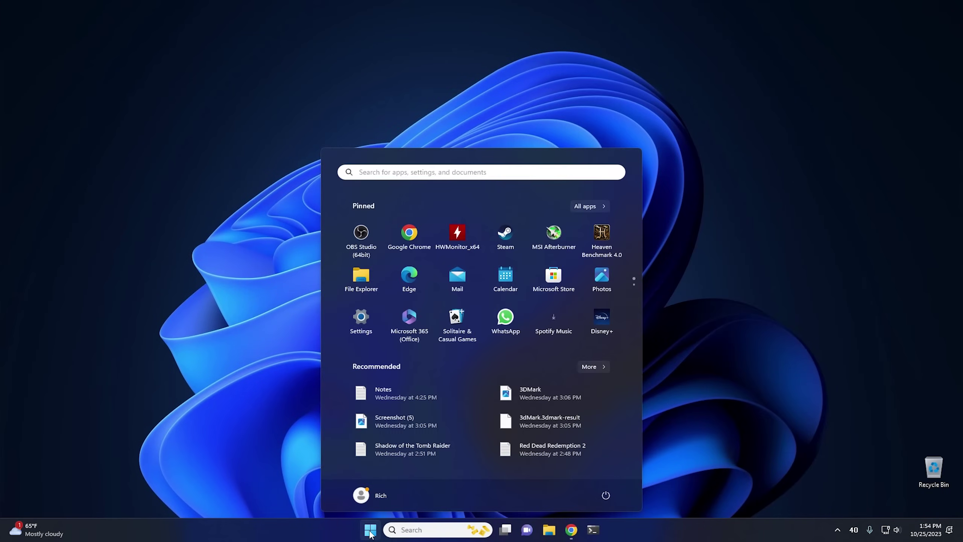
{"action": "type", "text": "con"}
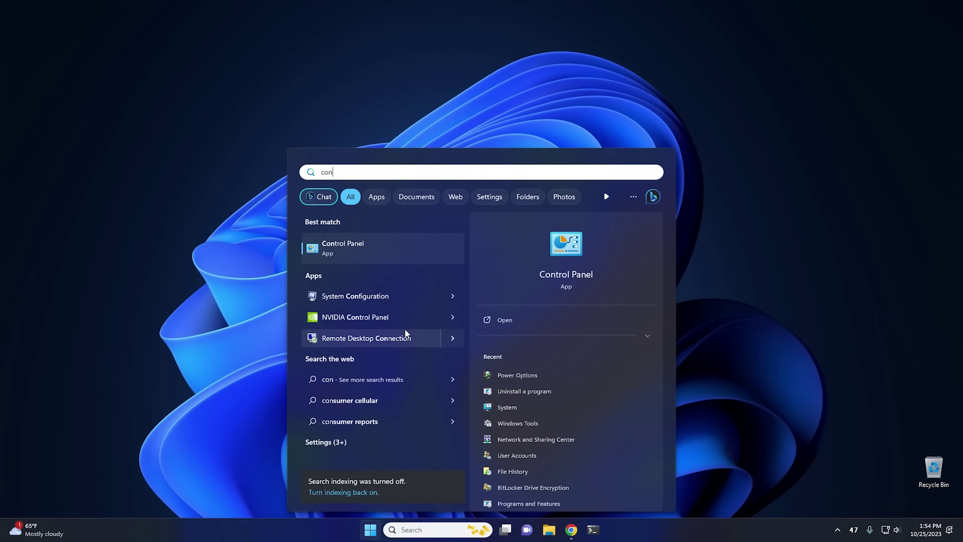
{"action": "left_click", "coordinate": [387, 254]}
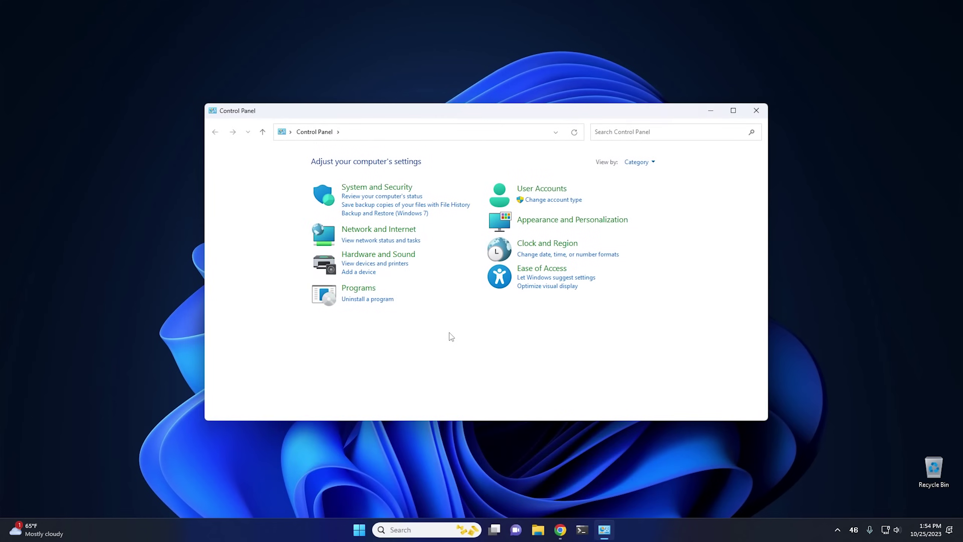
{"action": "left_click", "coordinate": [380, 299]}
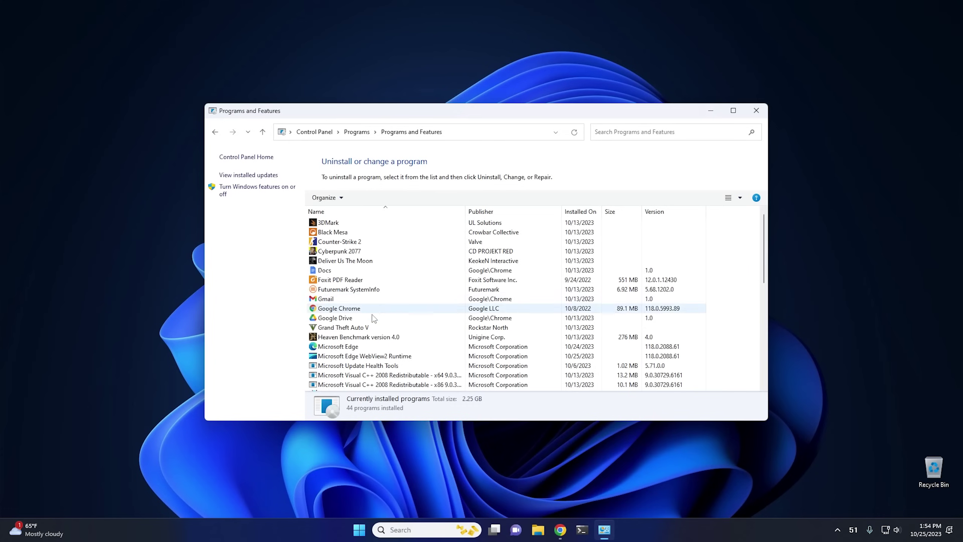
{"action": "left_click", "coordinate": [252, 189]}
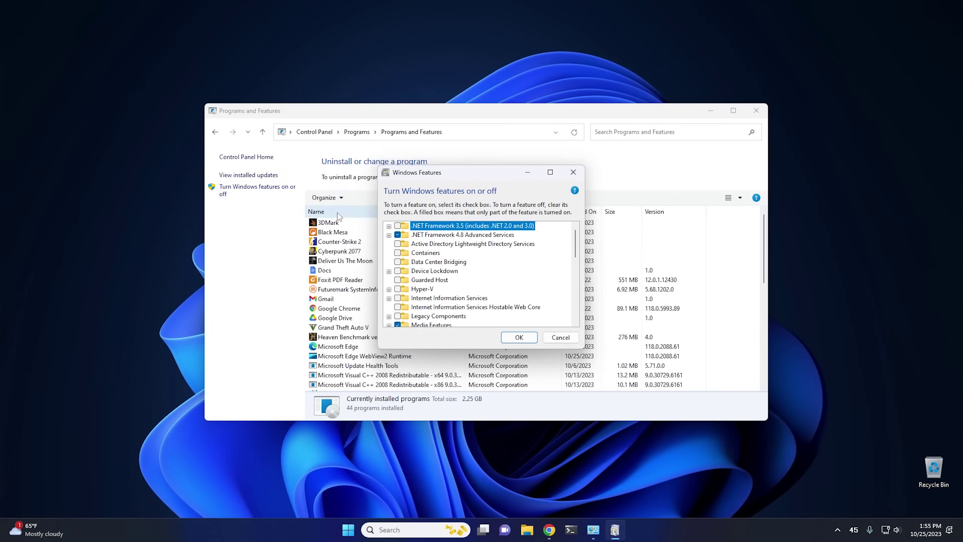
- Turn off the Virtual Machine Platform feature, decline the immediate restart, and close Programs and Features
{"action": "scroll", "coordinate": [521, 269], "scroll_direction": "down", "scroll_amount": 2}
{"action": "scroll", "coordinate": [524, 270], "scroll_direction": "down", "scroll_amount": 2}
{"action": "scroll", "coordinate": [575, 269], "scroll_direction": "down", "scroll_amount": 3}
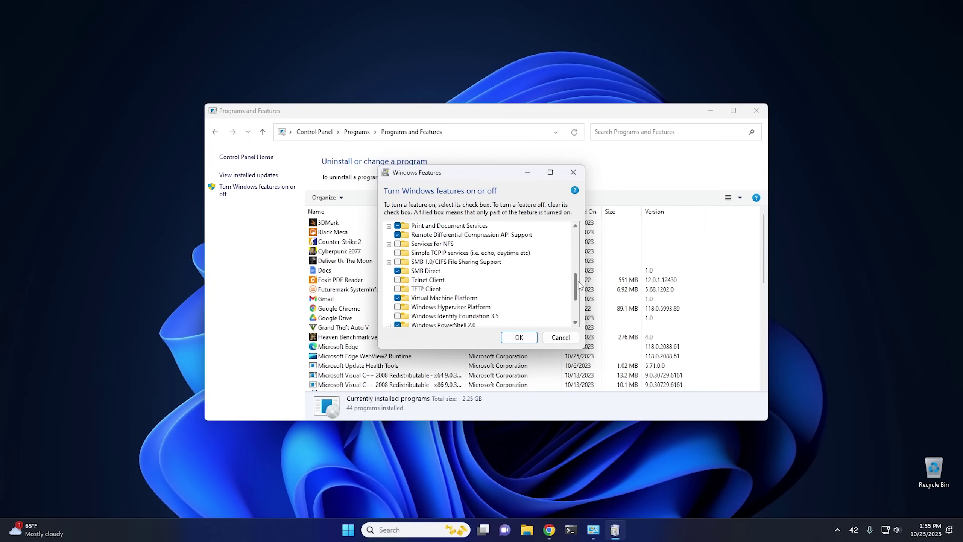
{"action": "left_click", "coordinate": [443, 282]}
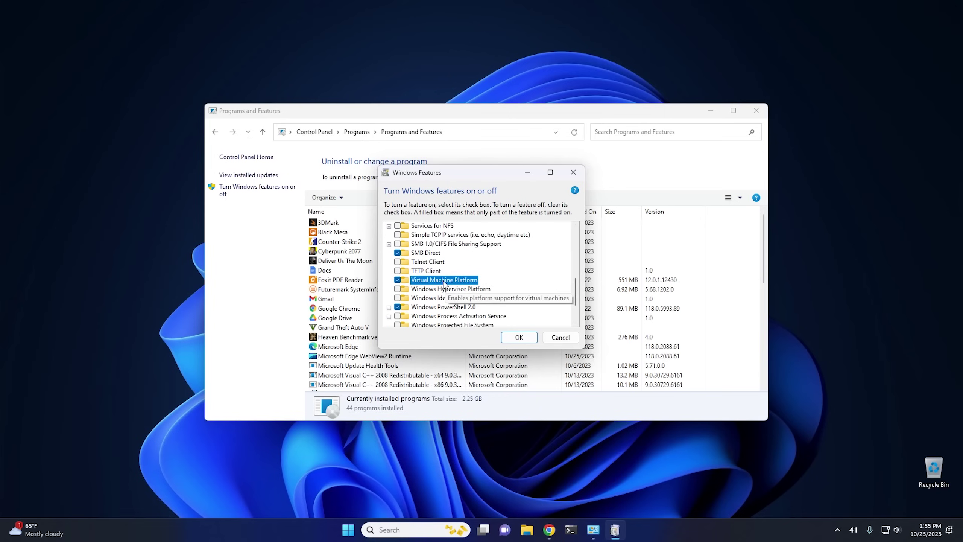
{"action": "left_click", "coordinate": [398, 280]}
{"action": "left_click", "coordinate": [517, 338]}
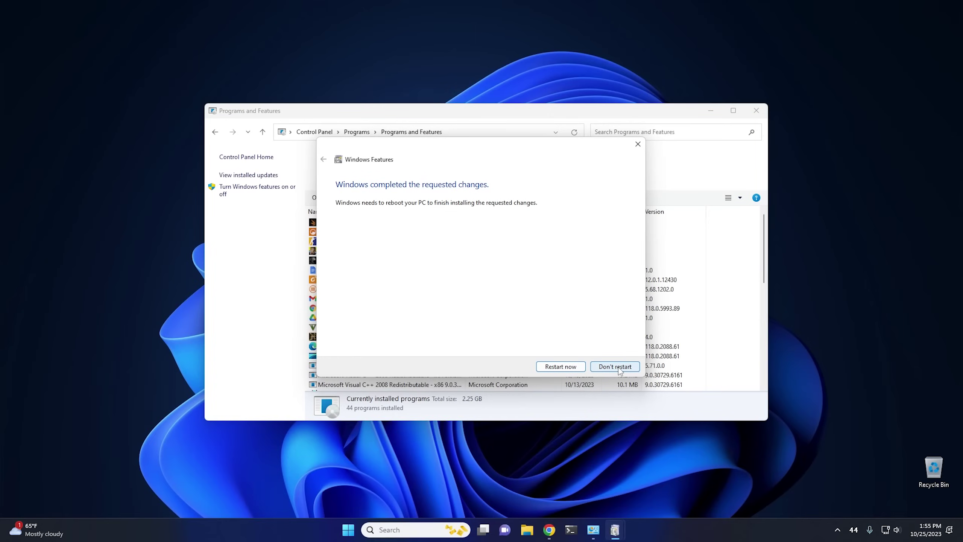
{"action": "left_click", "coordinate": [615, 367]}
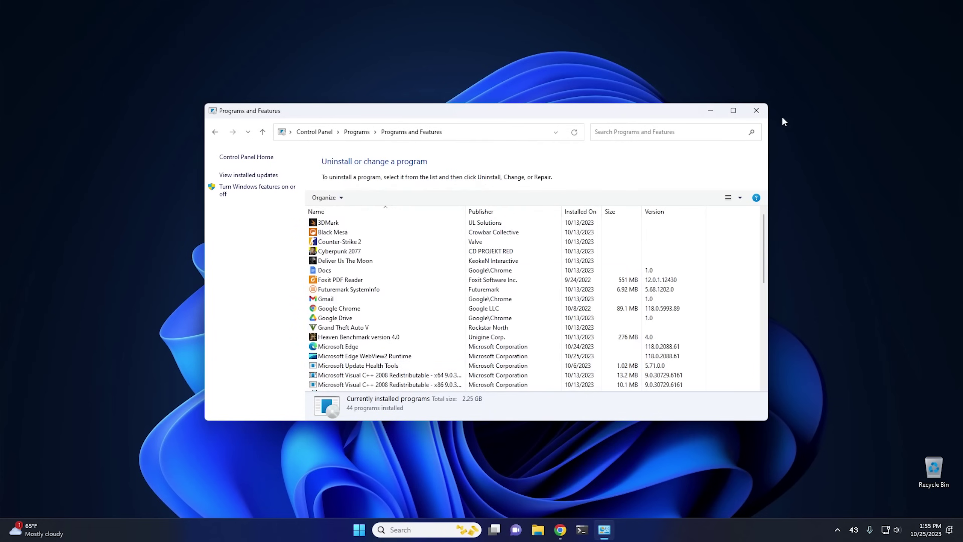
{"action": "left_click", "coordinate": [760, 112]}
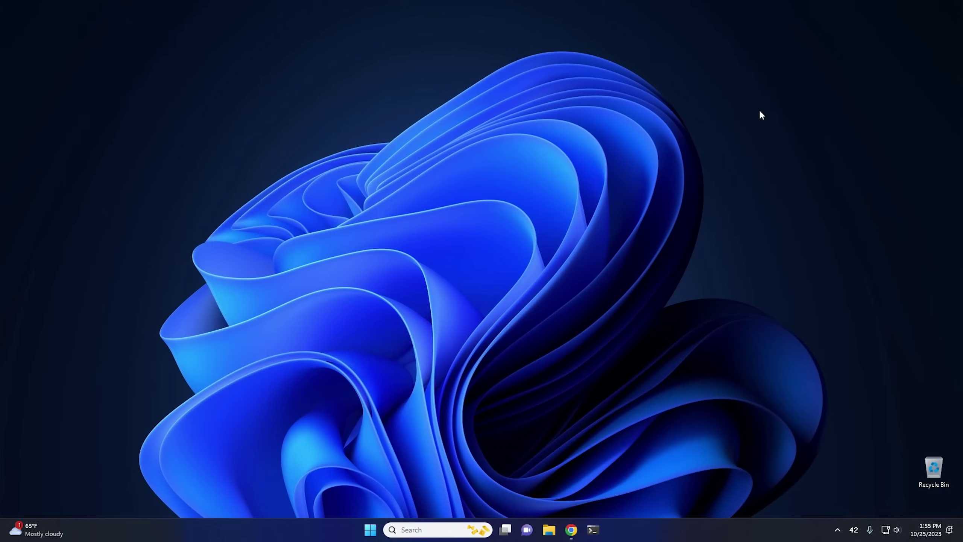